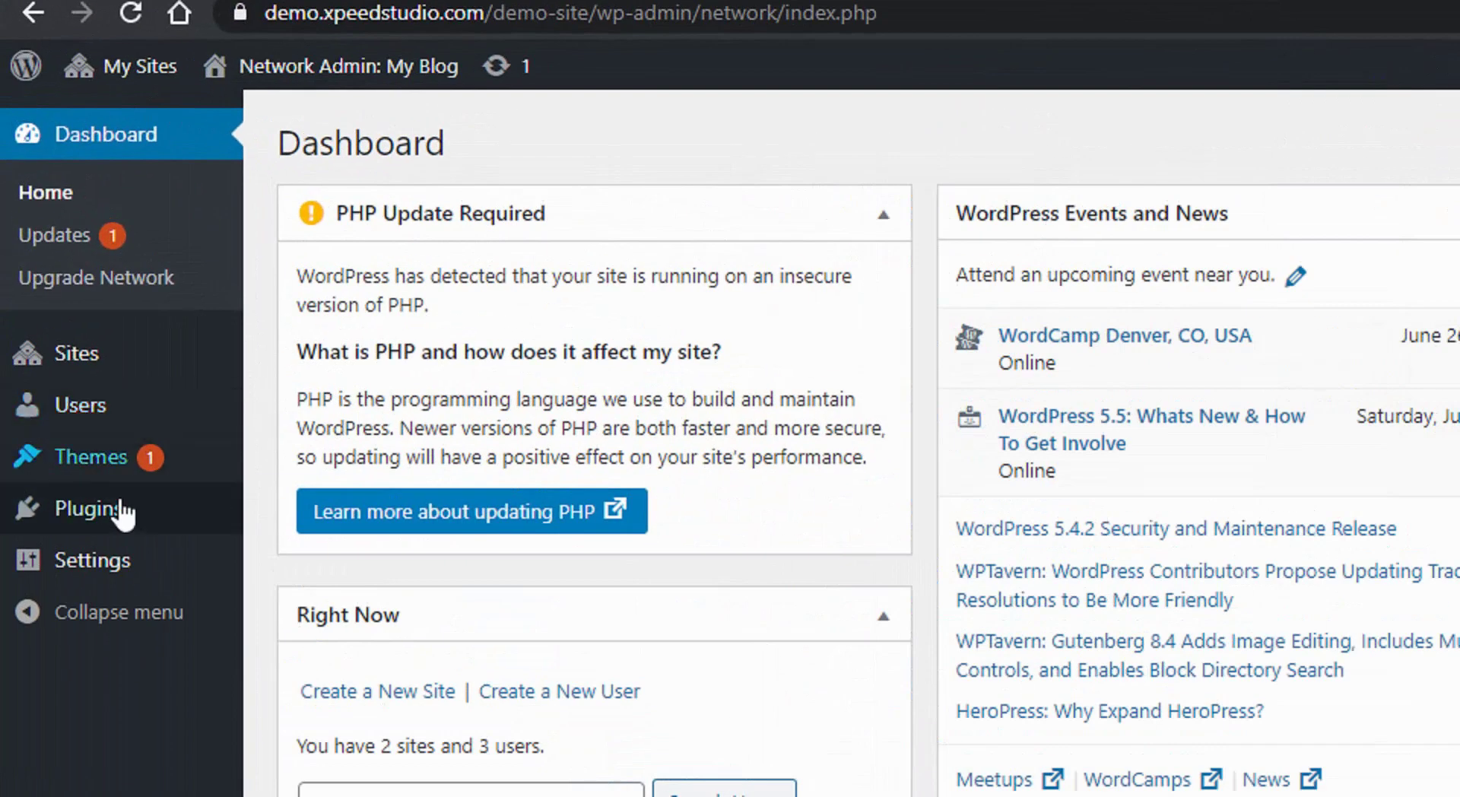
Open the page for adding plugins in the network admin and search the plugin directory for "elementsKit"
left_click(61, 285)
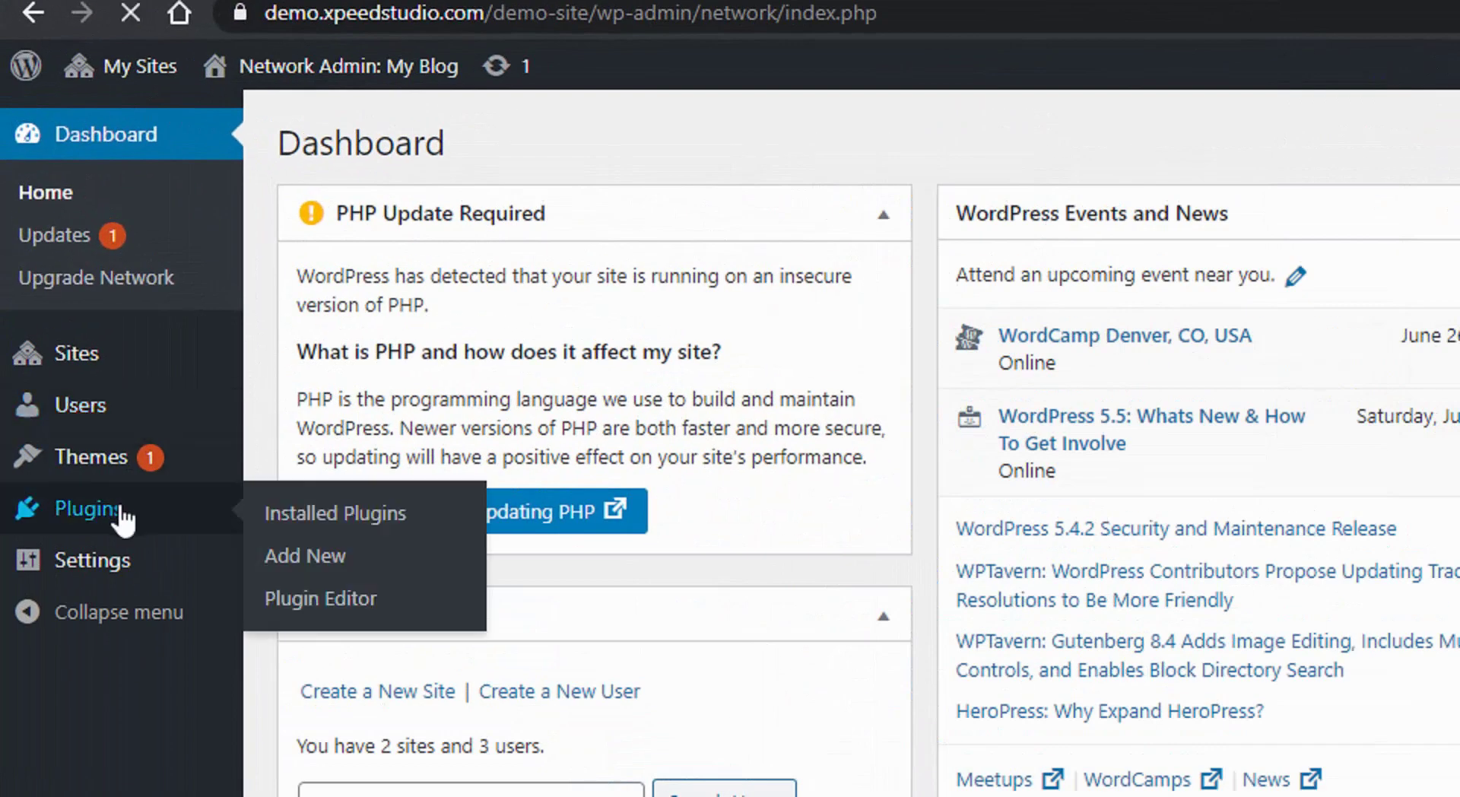
left_click(428, 156)
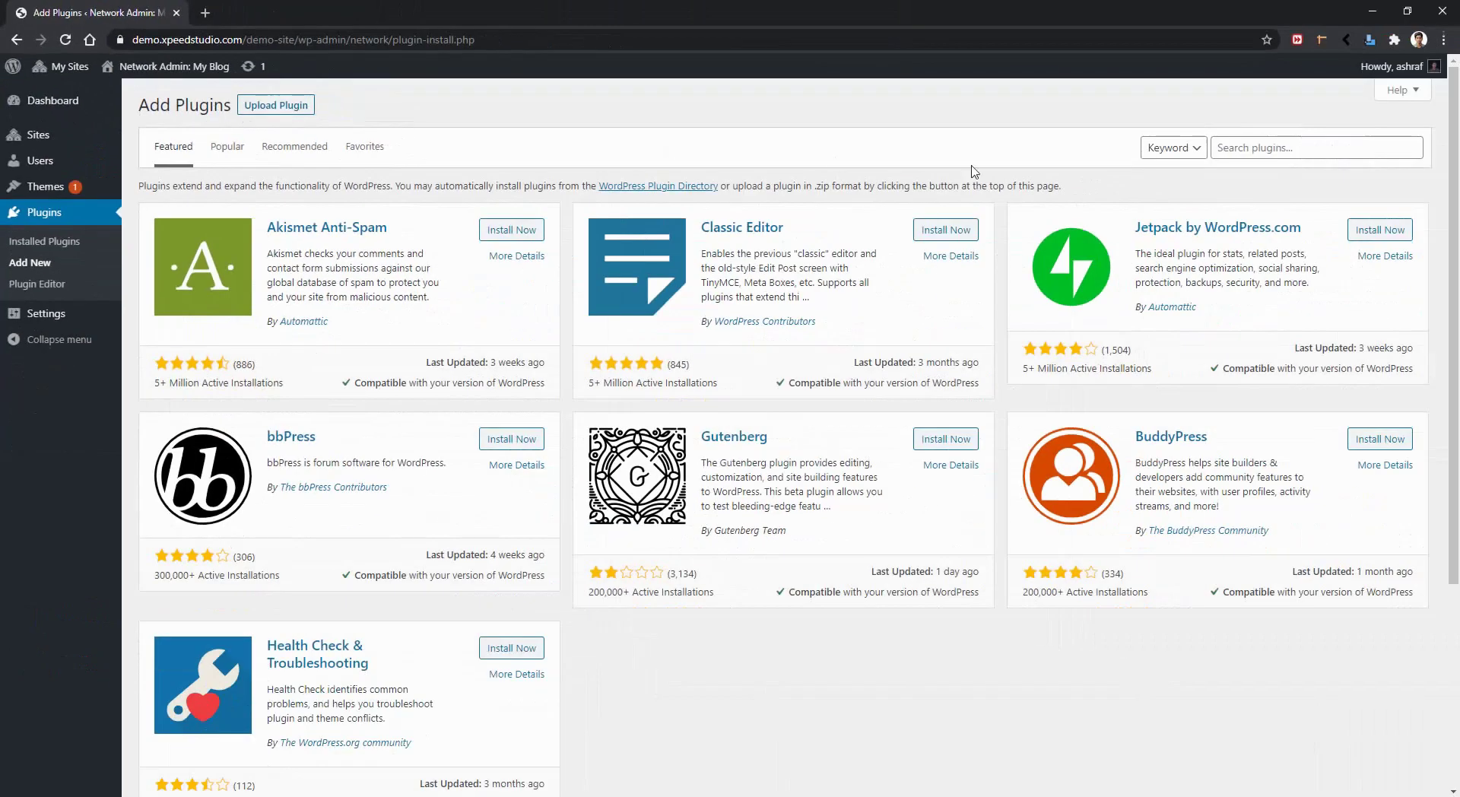
left_click(1244, 147)
type("elementsKit")
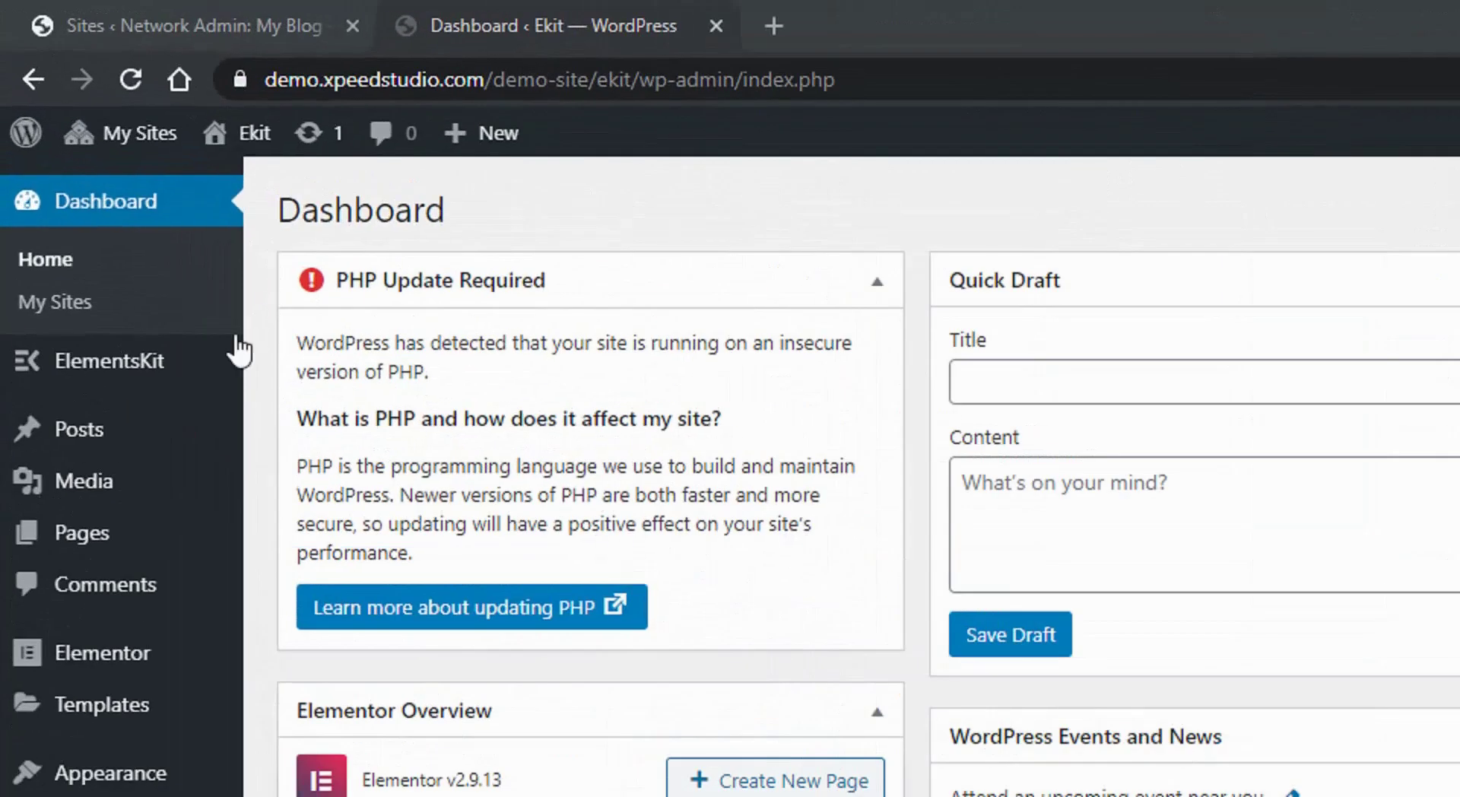
Open the ElementsKit module settings for the Ekit site and make sure the Widget Builder module is on
mouse_move(115, 178)
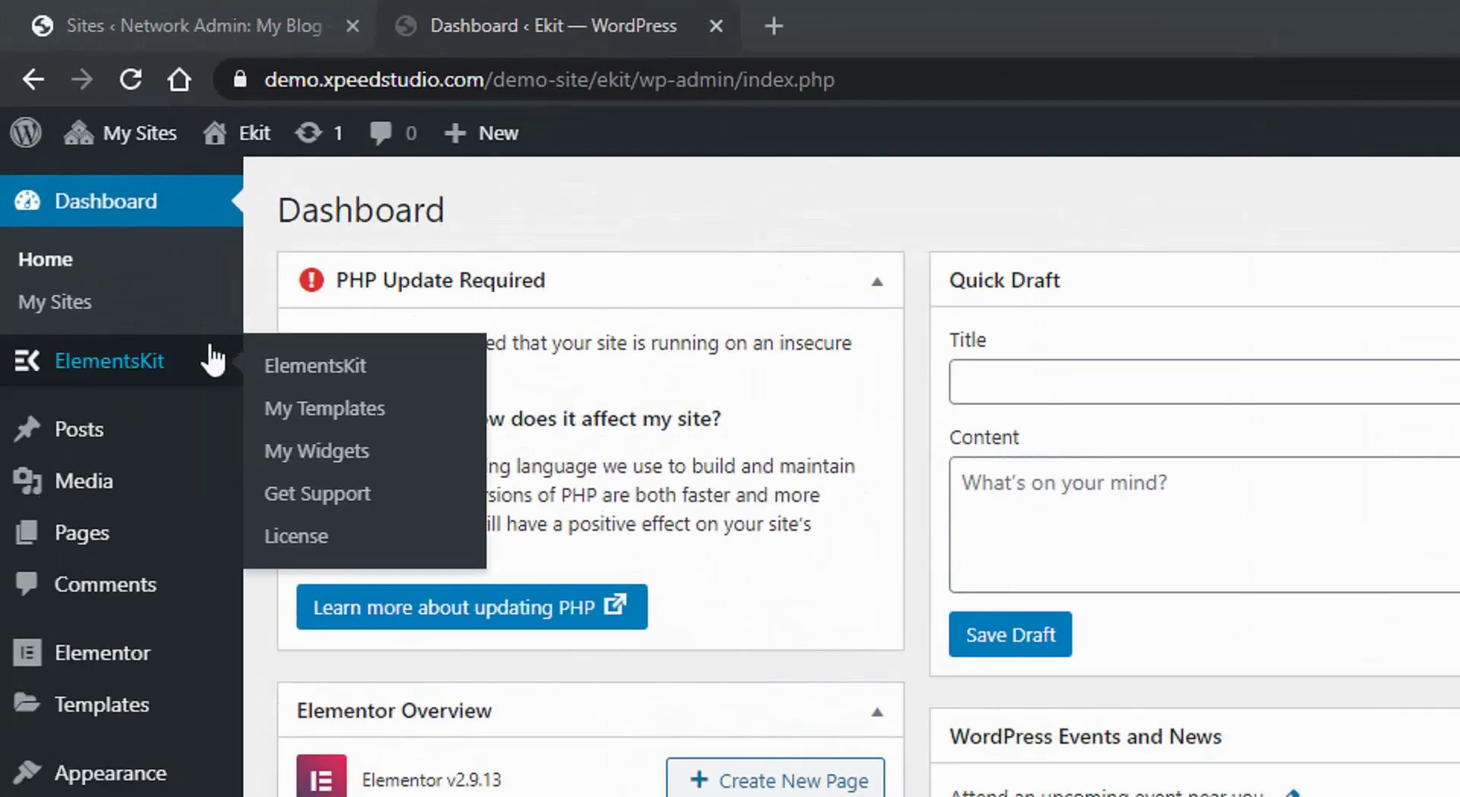
left_click(188, 368)
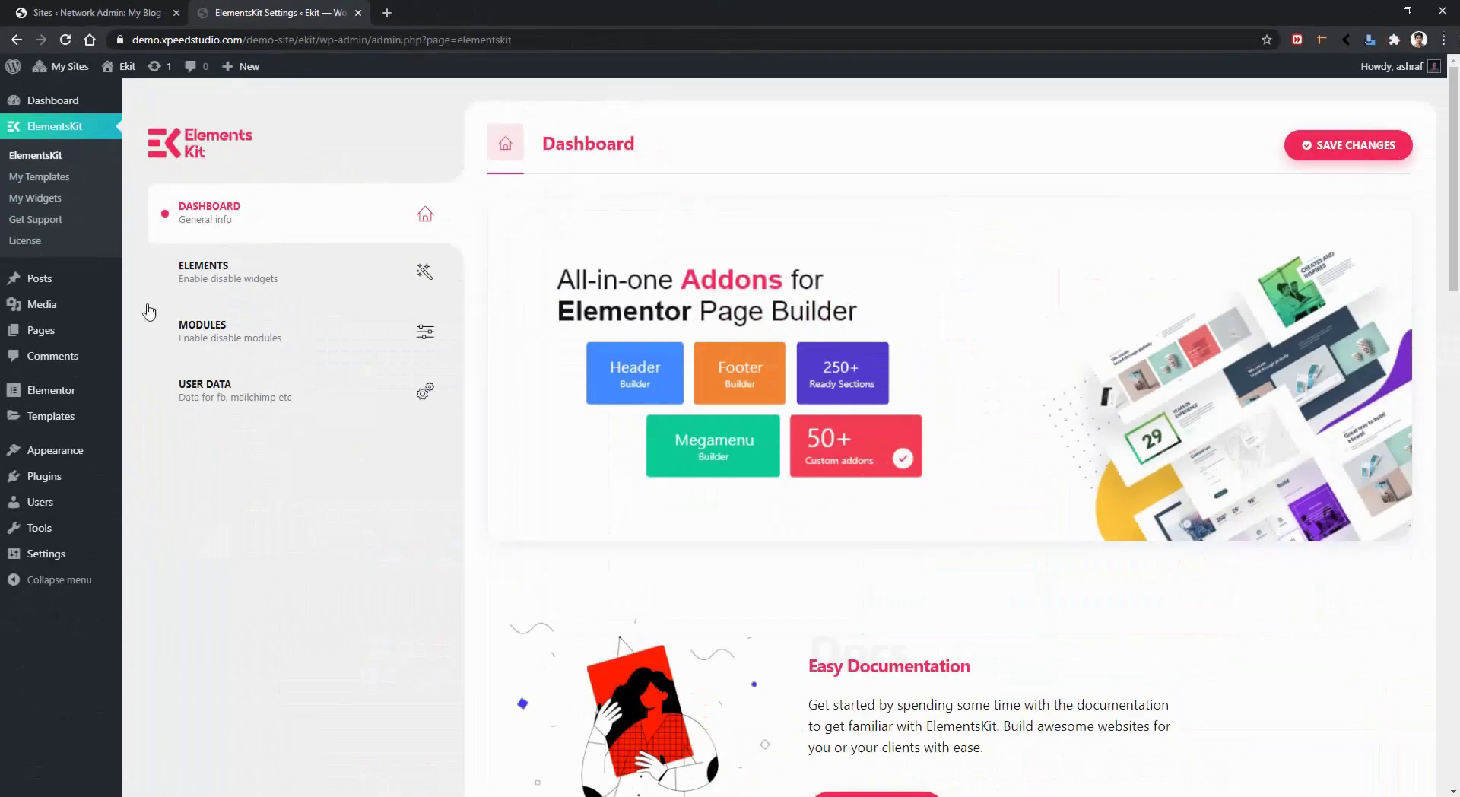
left_click(195, 331)
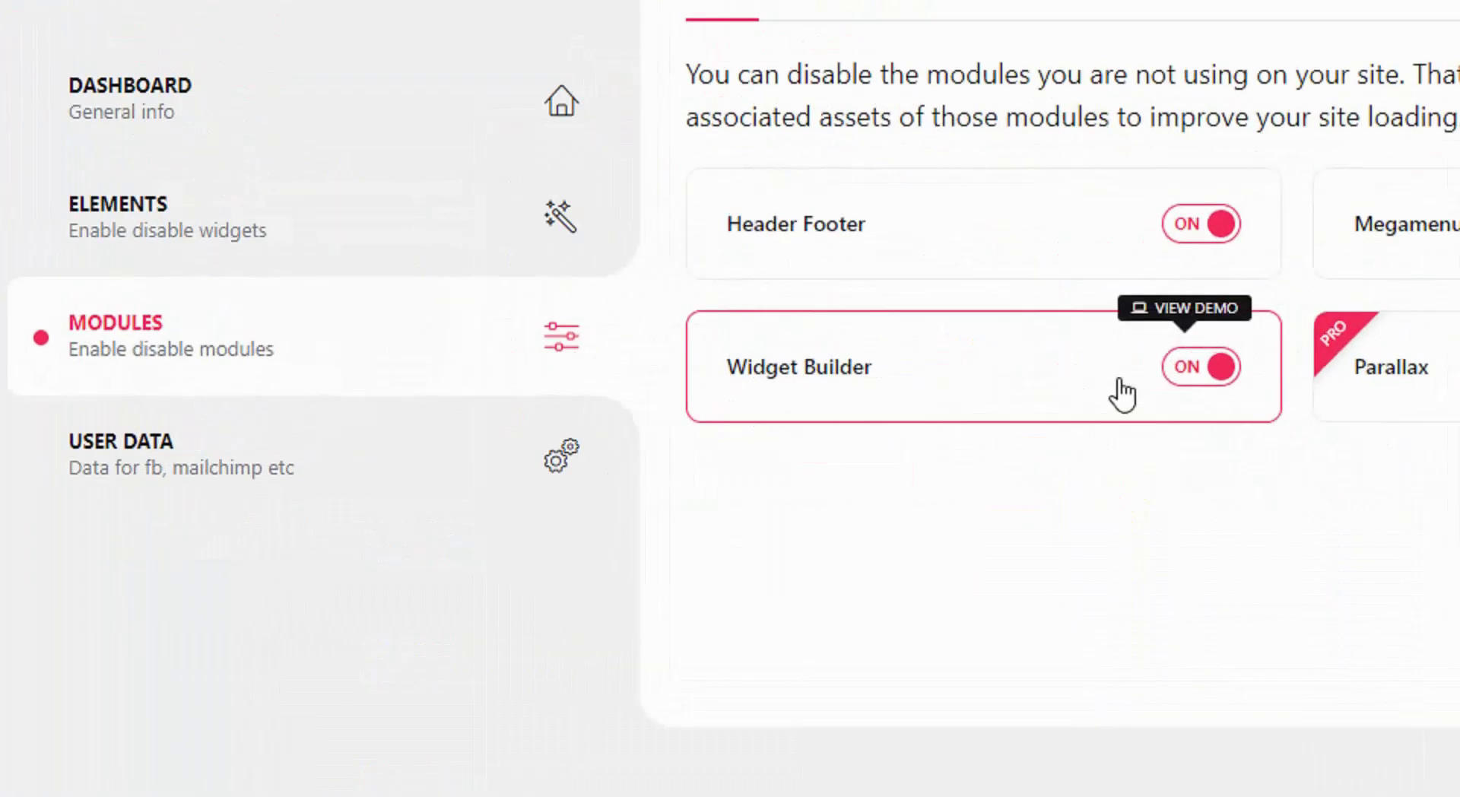
left_click(1196, 384)
left_click(1197, 384)
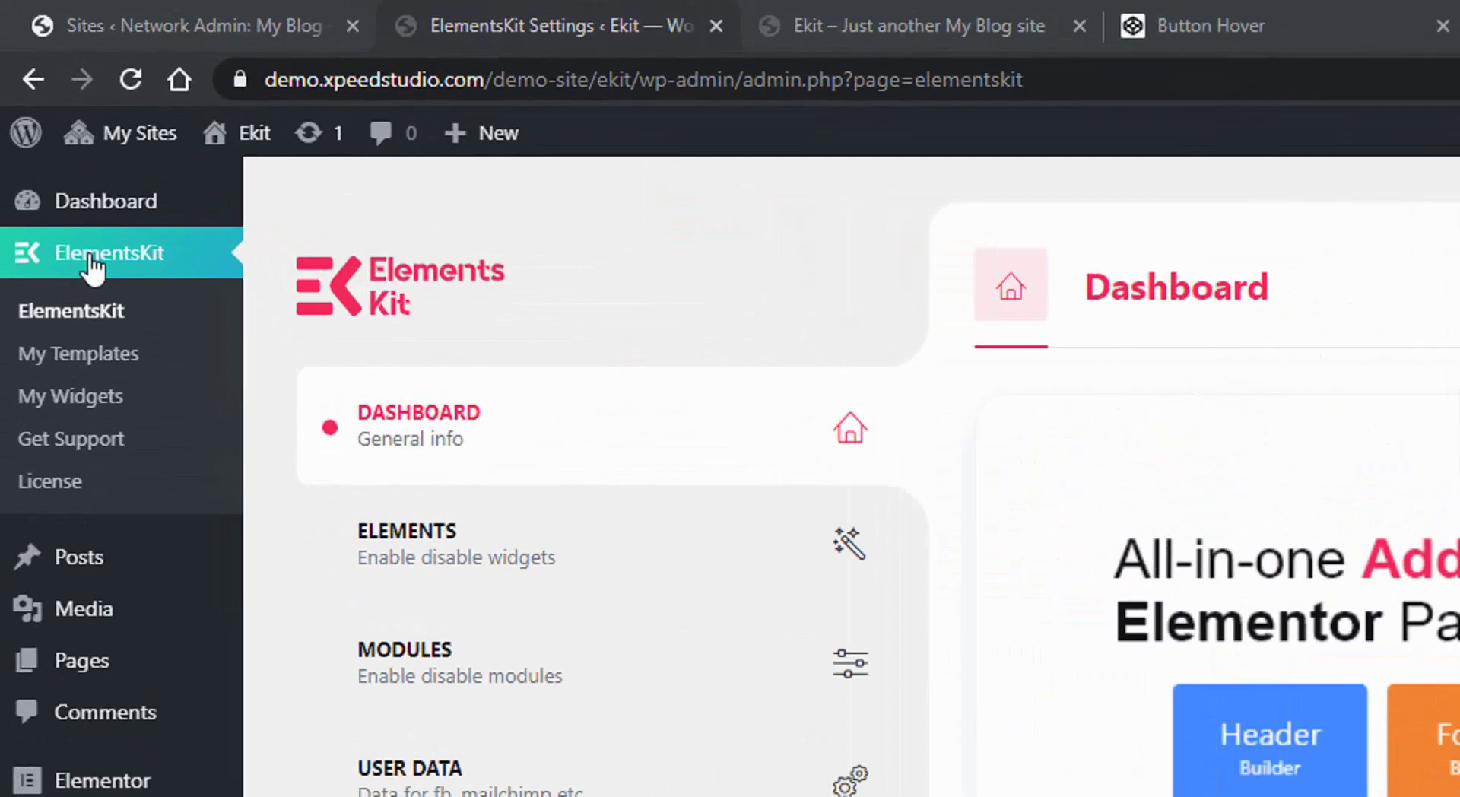
Create a new ElementsKit widget and set its title to "Custom Button"
left_click(79, 397)
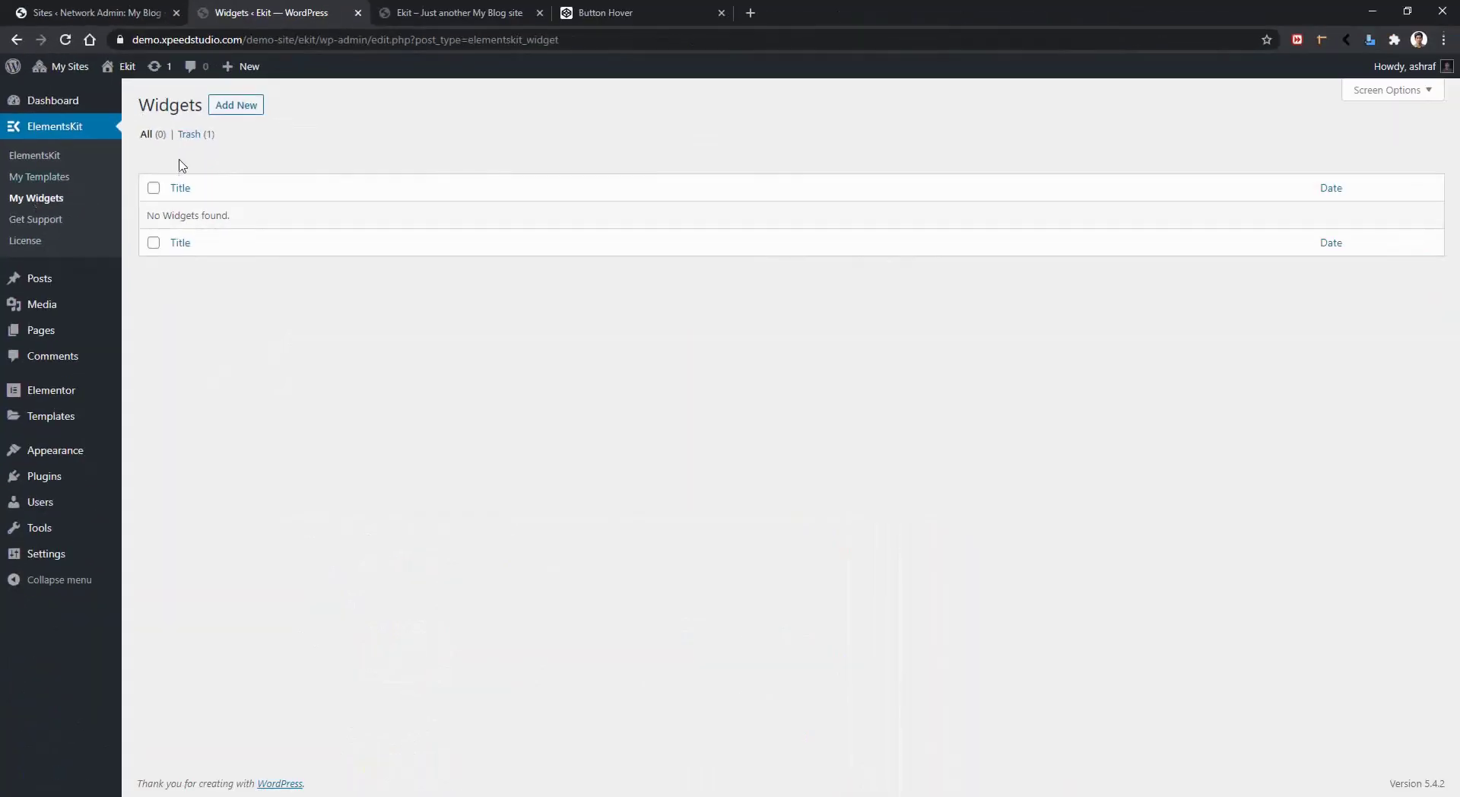
left_click(470, 215)
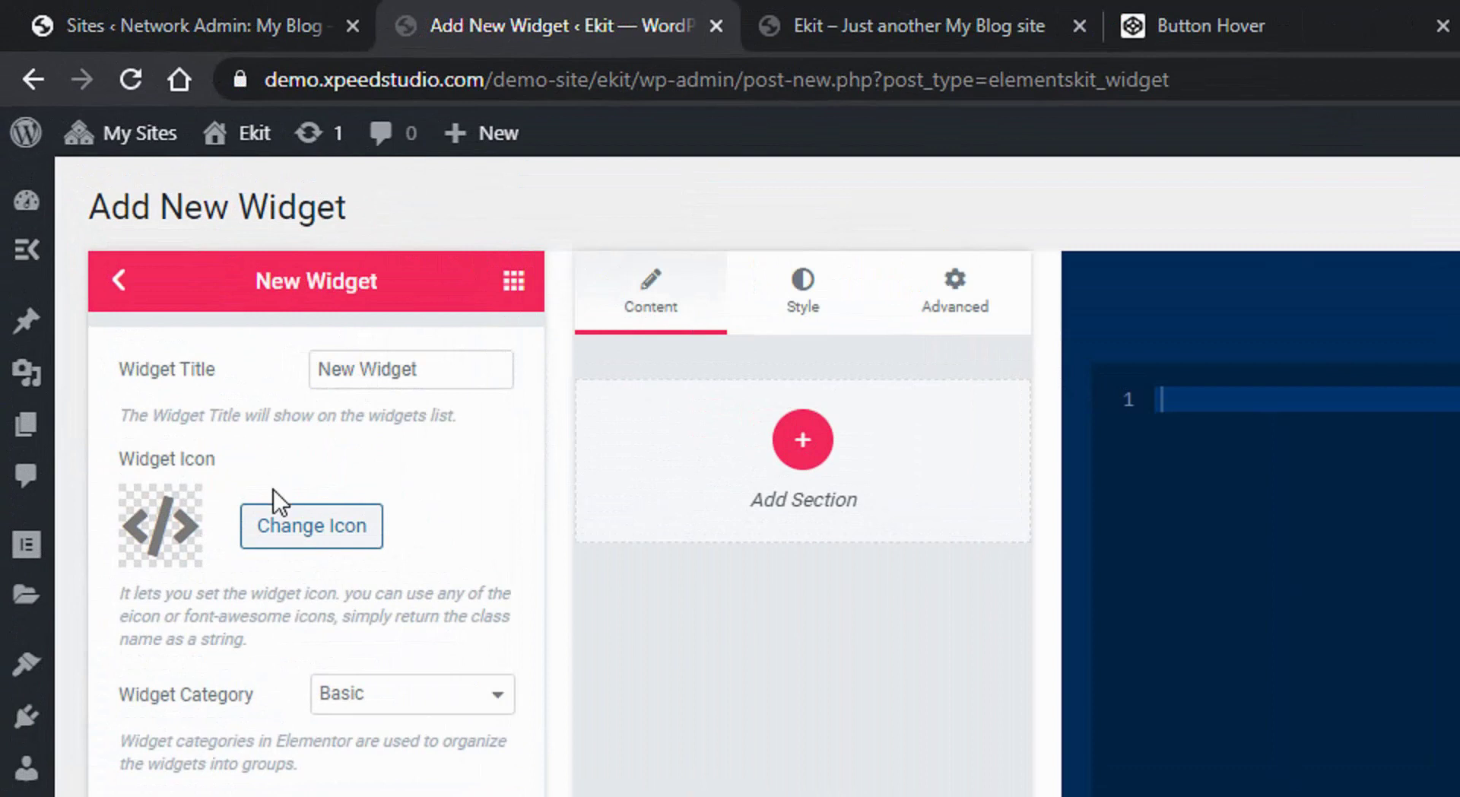
triple_click(350, 372)
key("BackSpace")
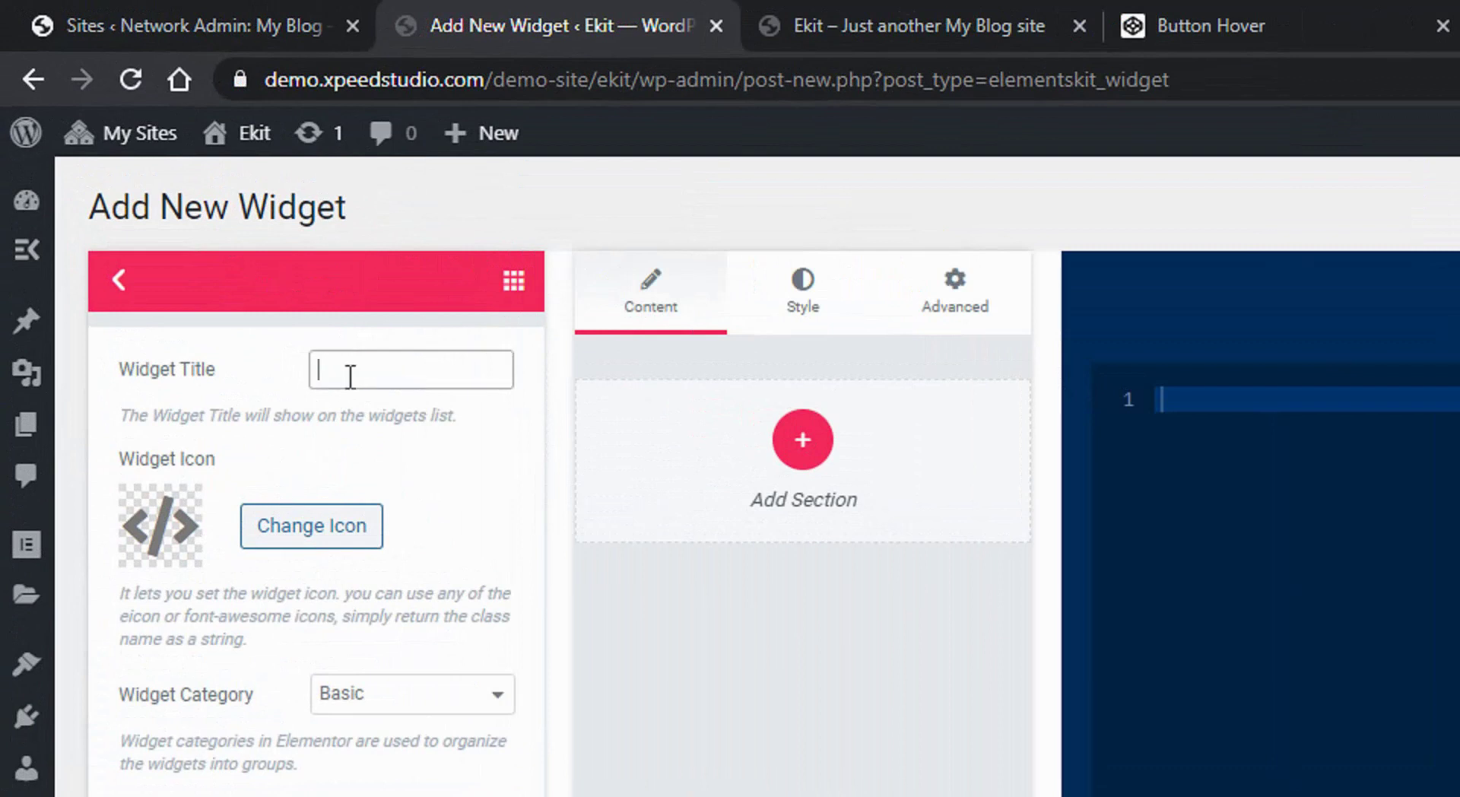
type("Custom Button")
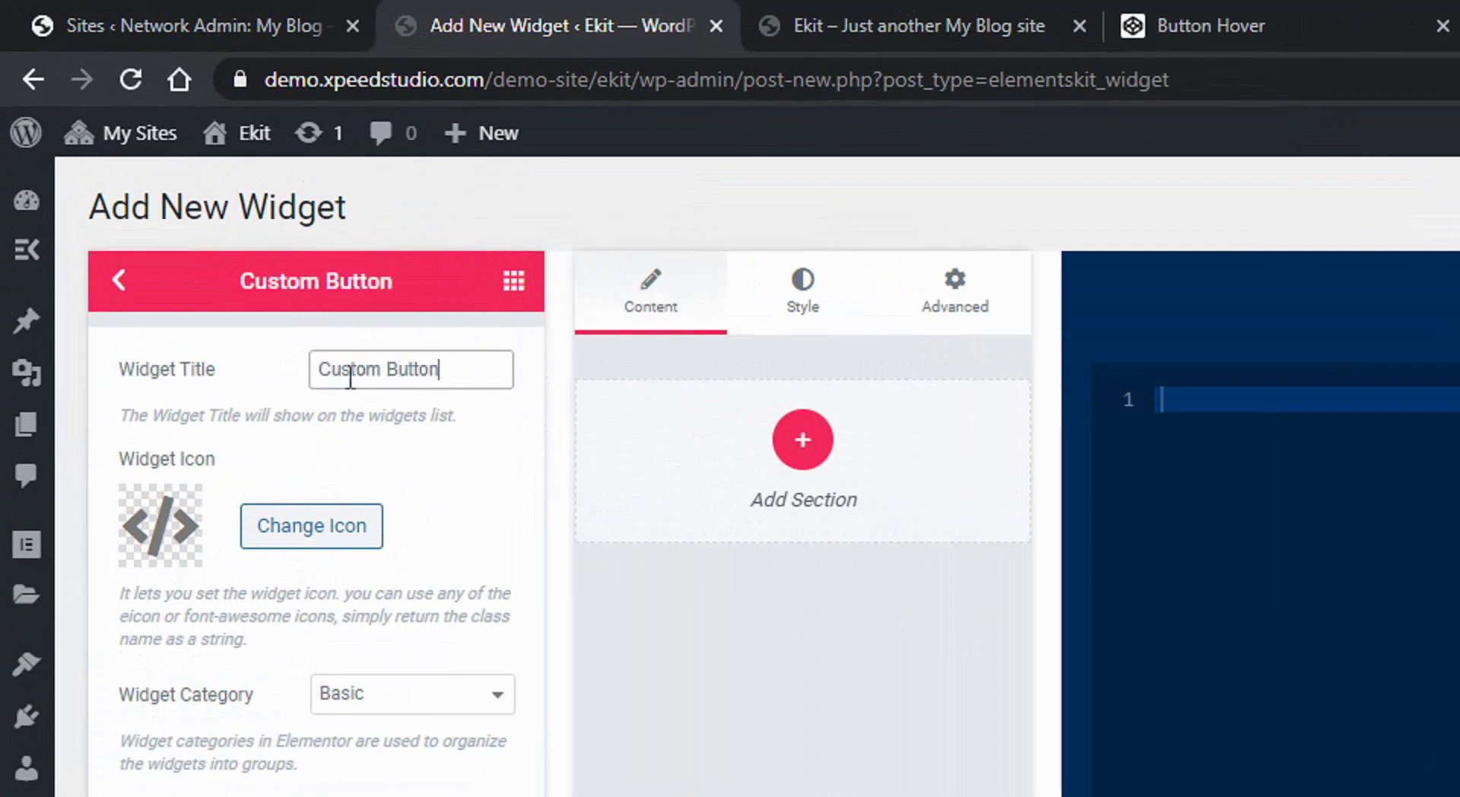
Search the widget icons for "stop" and set the solid square as the widget's icon
left_click(298, 521)
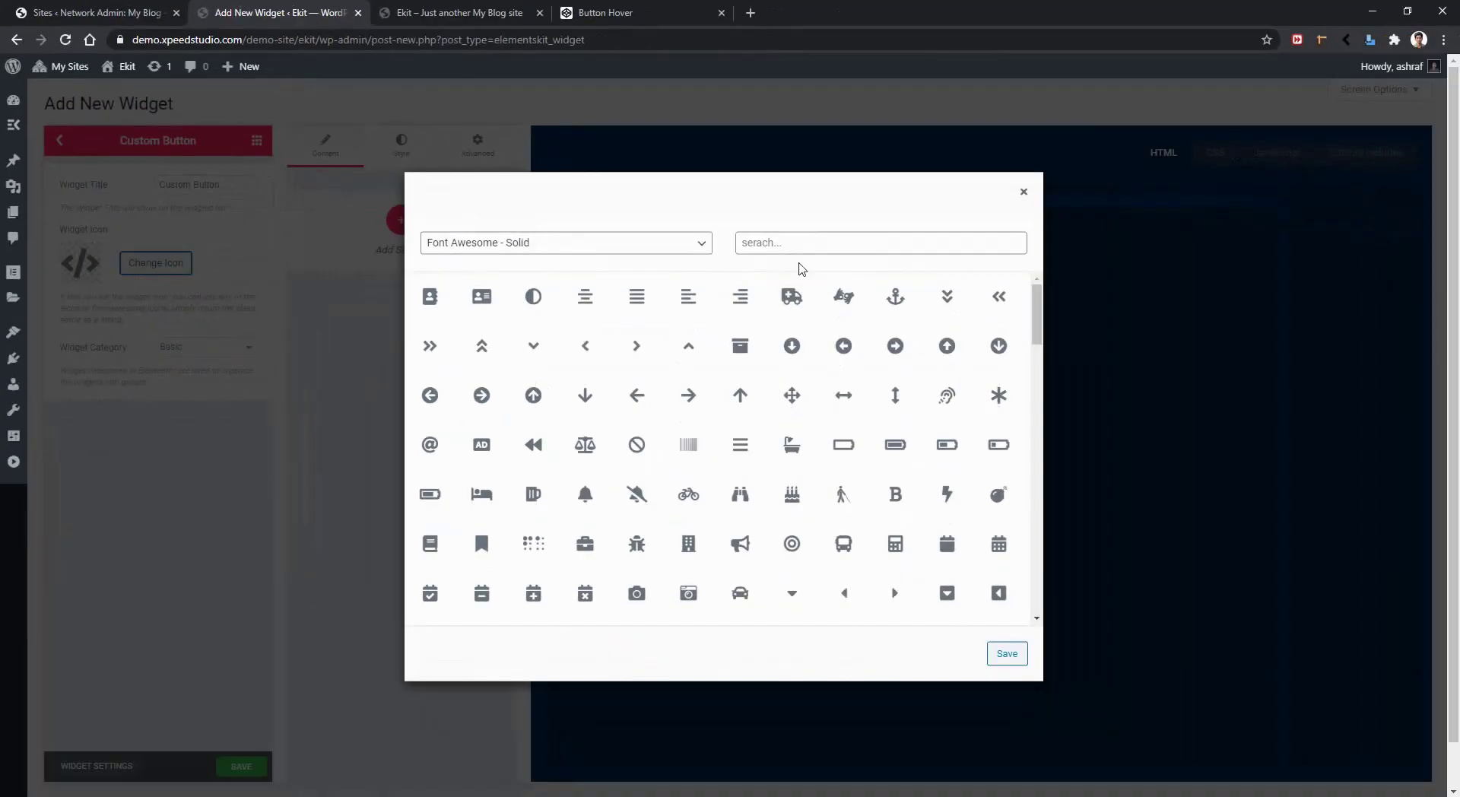
left_click(793, 244)
type("stop")
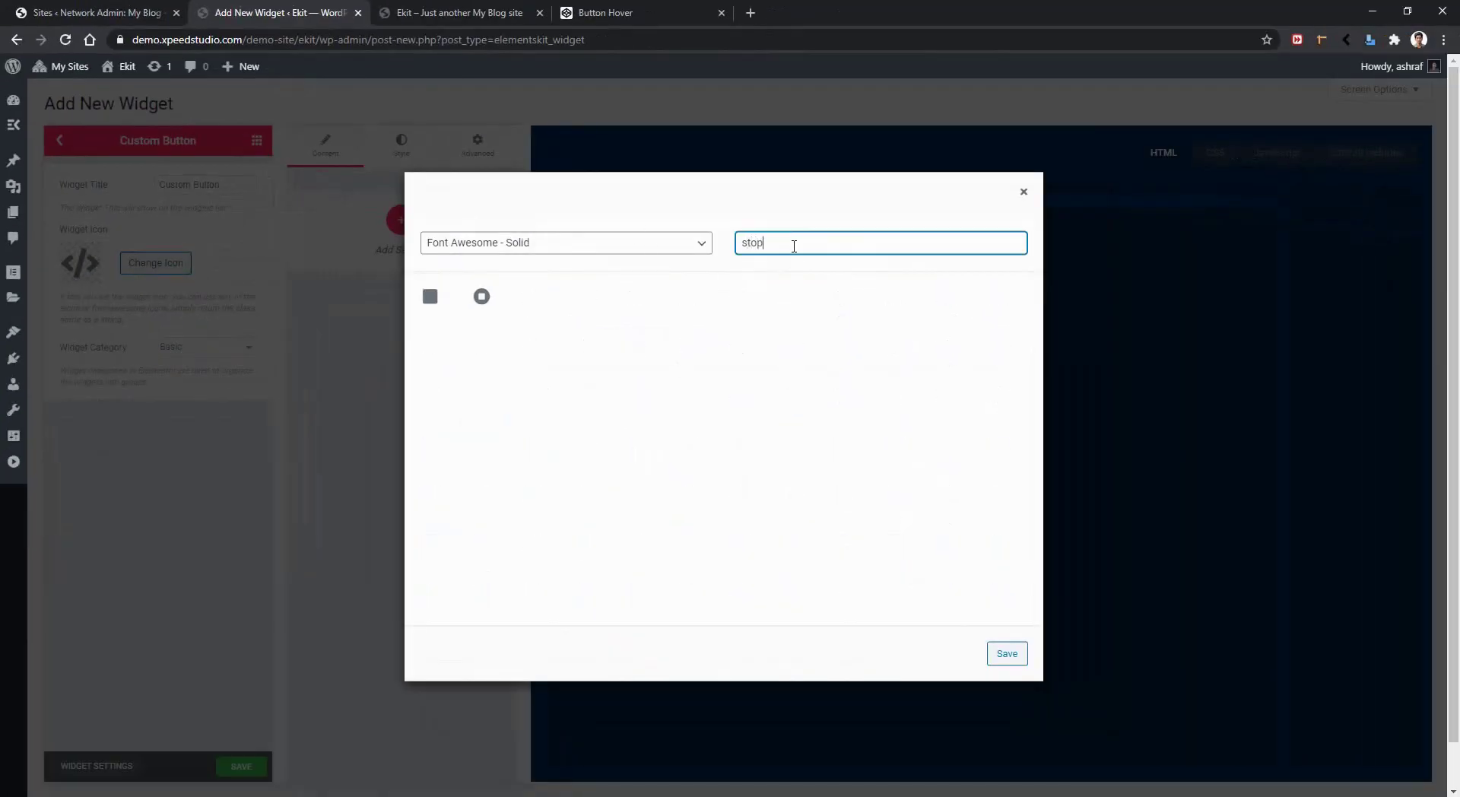
left_click(439, 304)
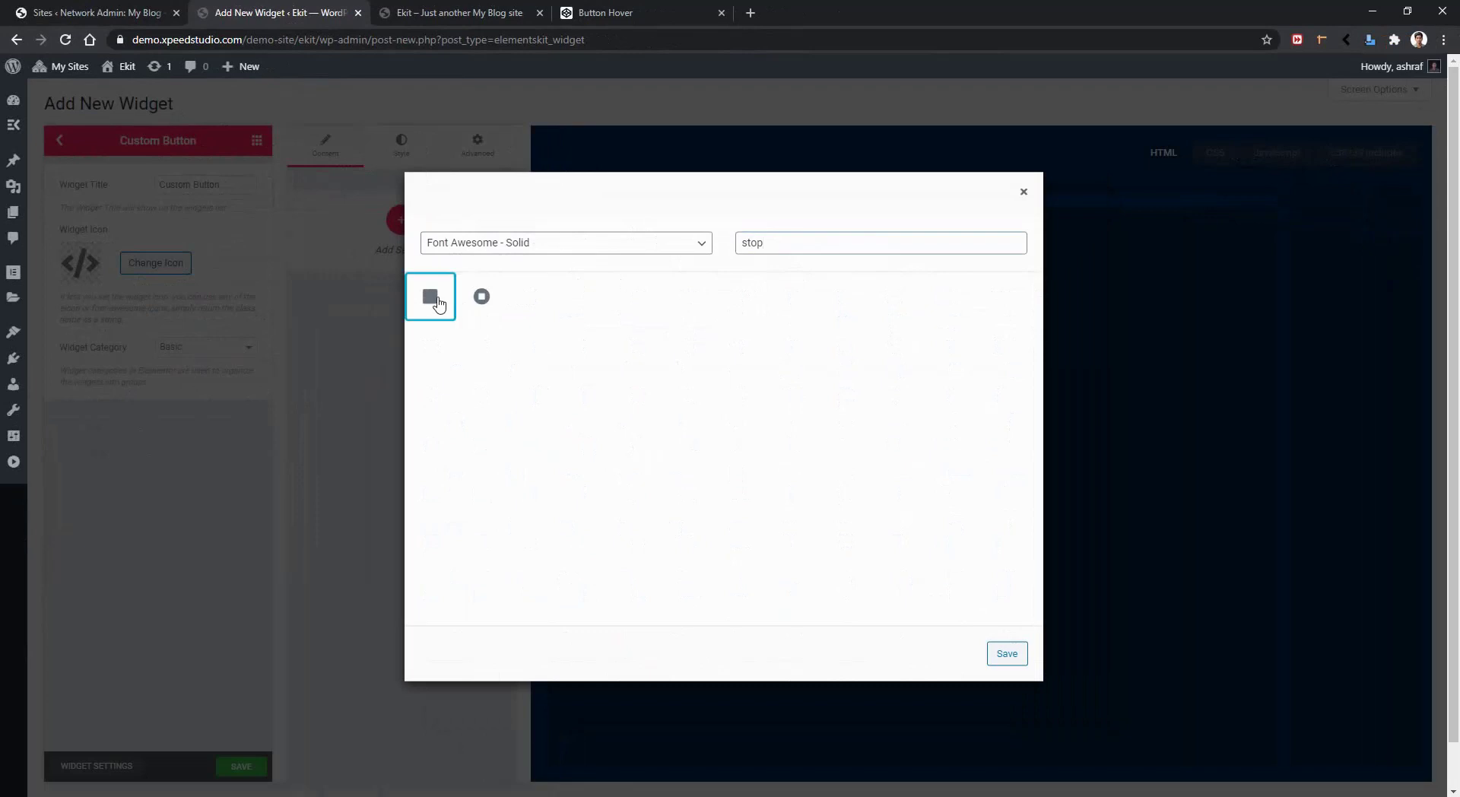
left_click(1007, 654)
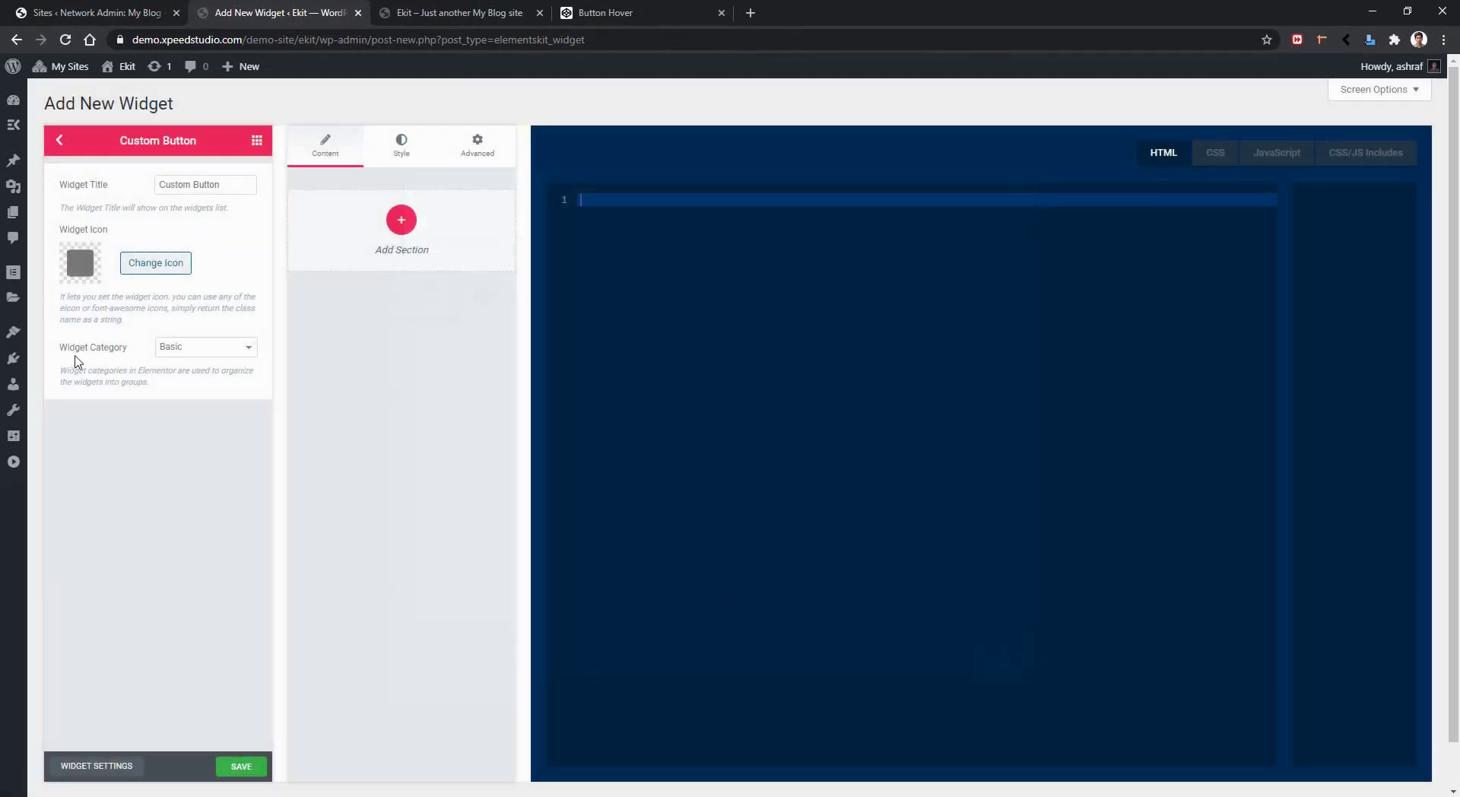
Choose Basic as the widget category and save the widget
left_click(190, 358)
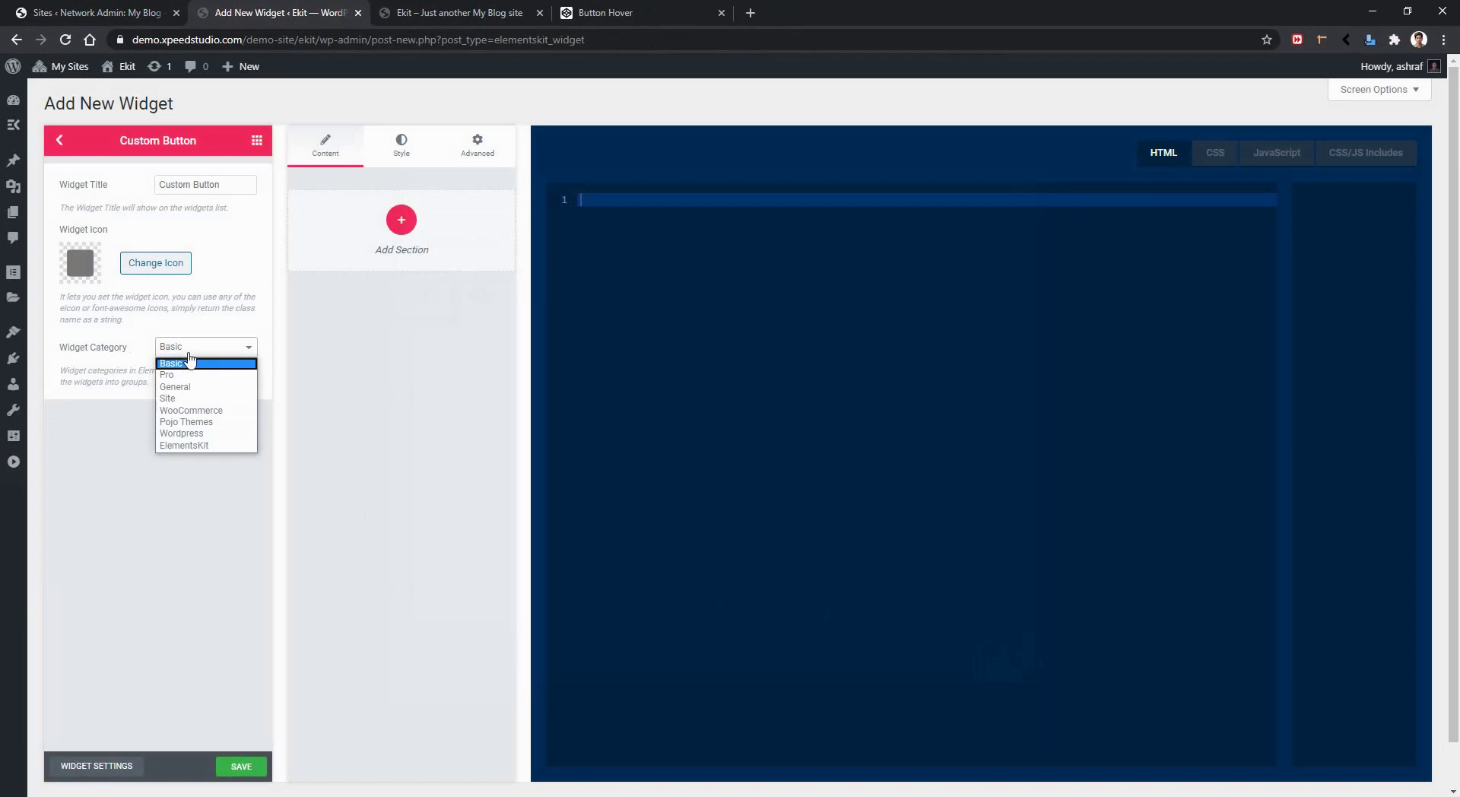
left_click(189, 360)
left_click(236, 768)
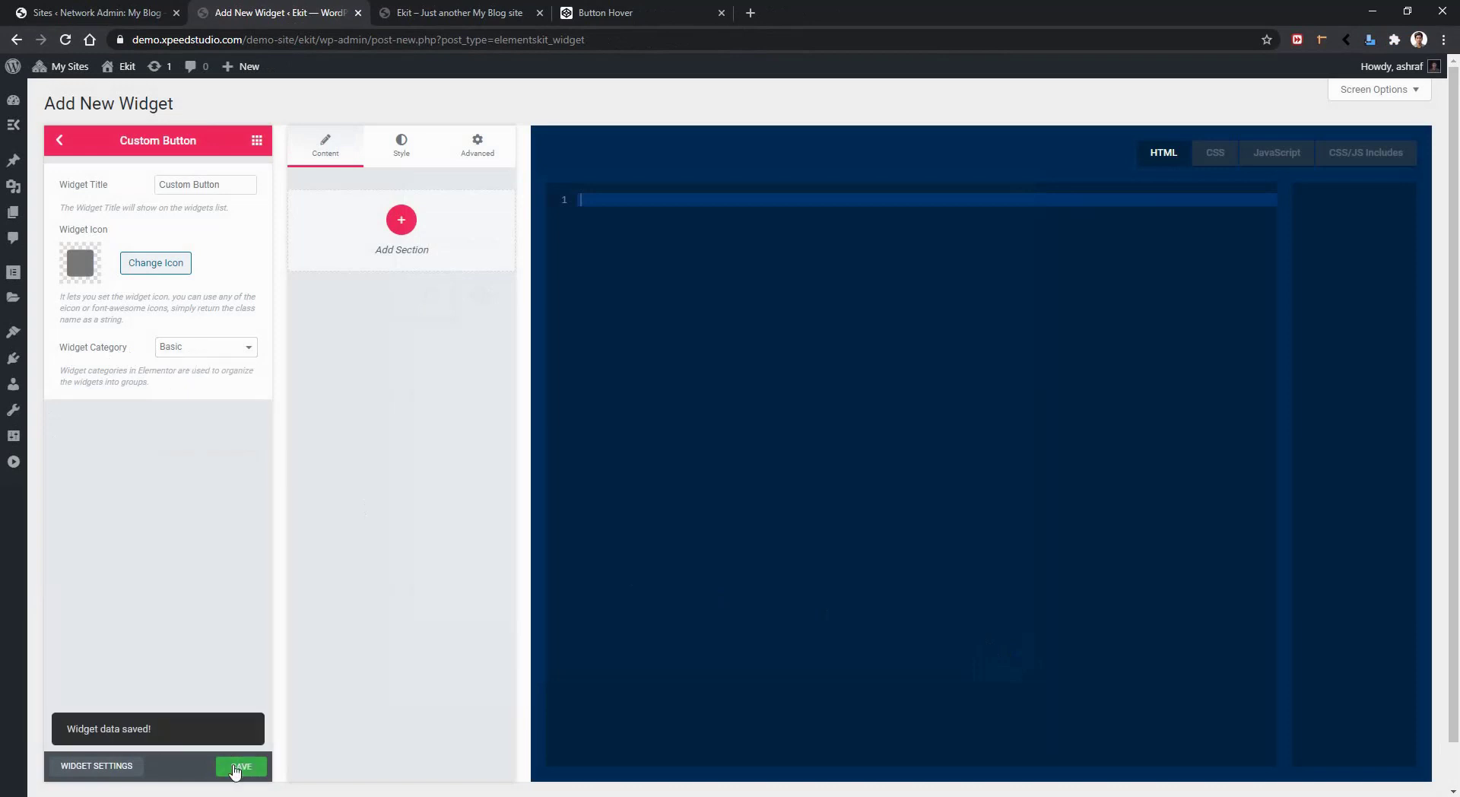
Look up the new widget in the home page's Elementor editor by searching the widgets for "cus"
left_click(438, 12)
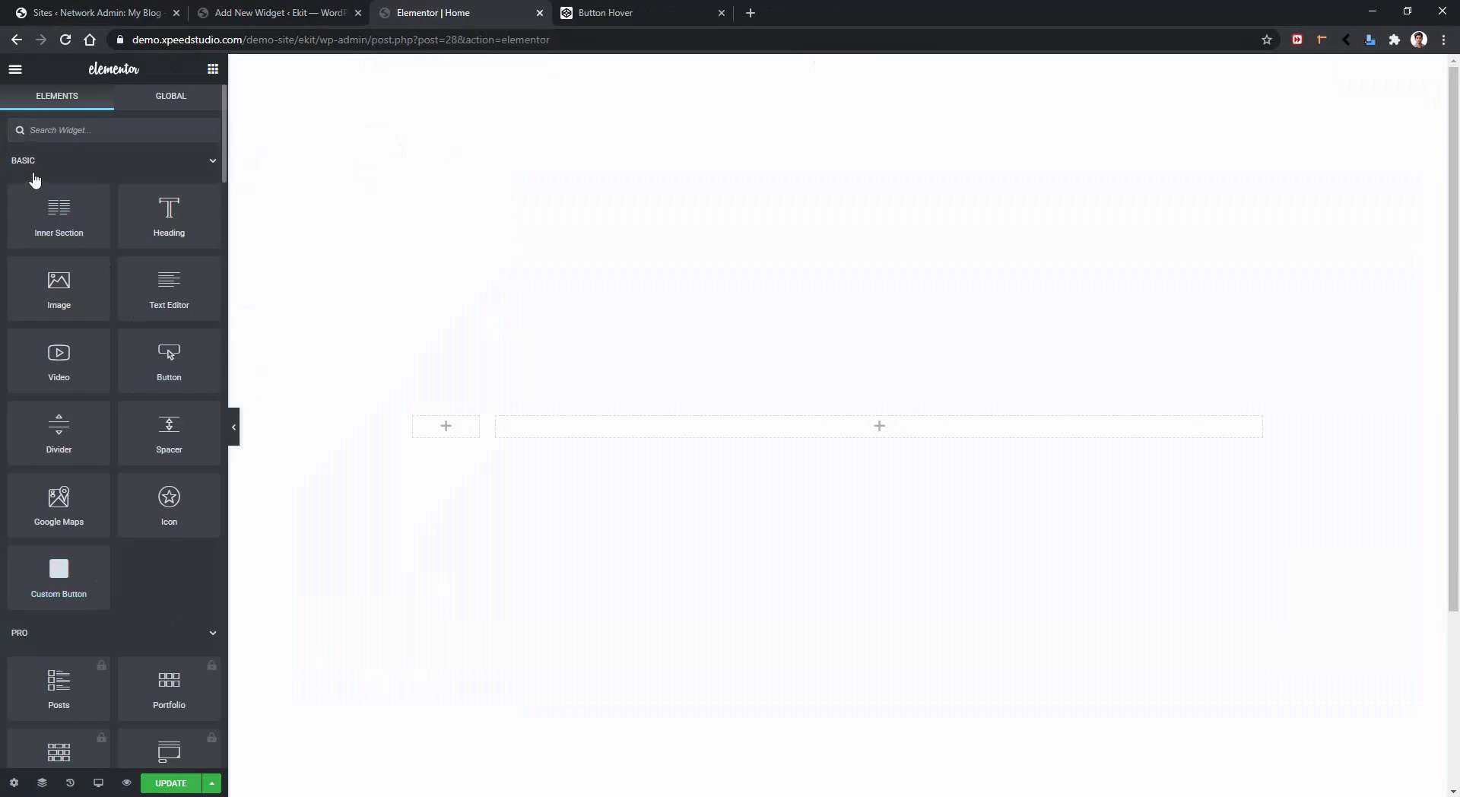
type("cus")
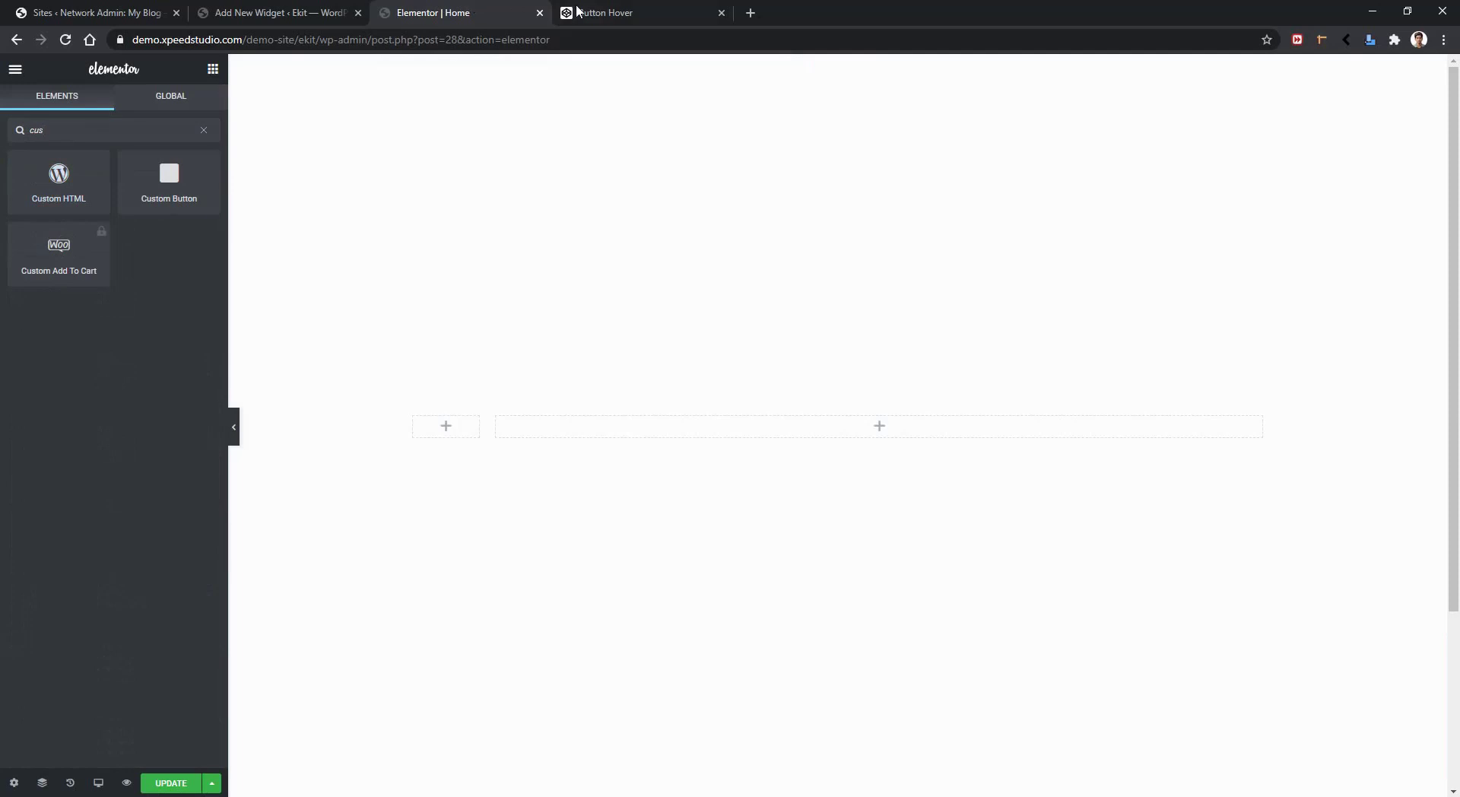
Copy all the HTML code of the Button Hover pen on CodePen into the custom widget's HTML code
left_click(632, 11)
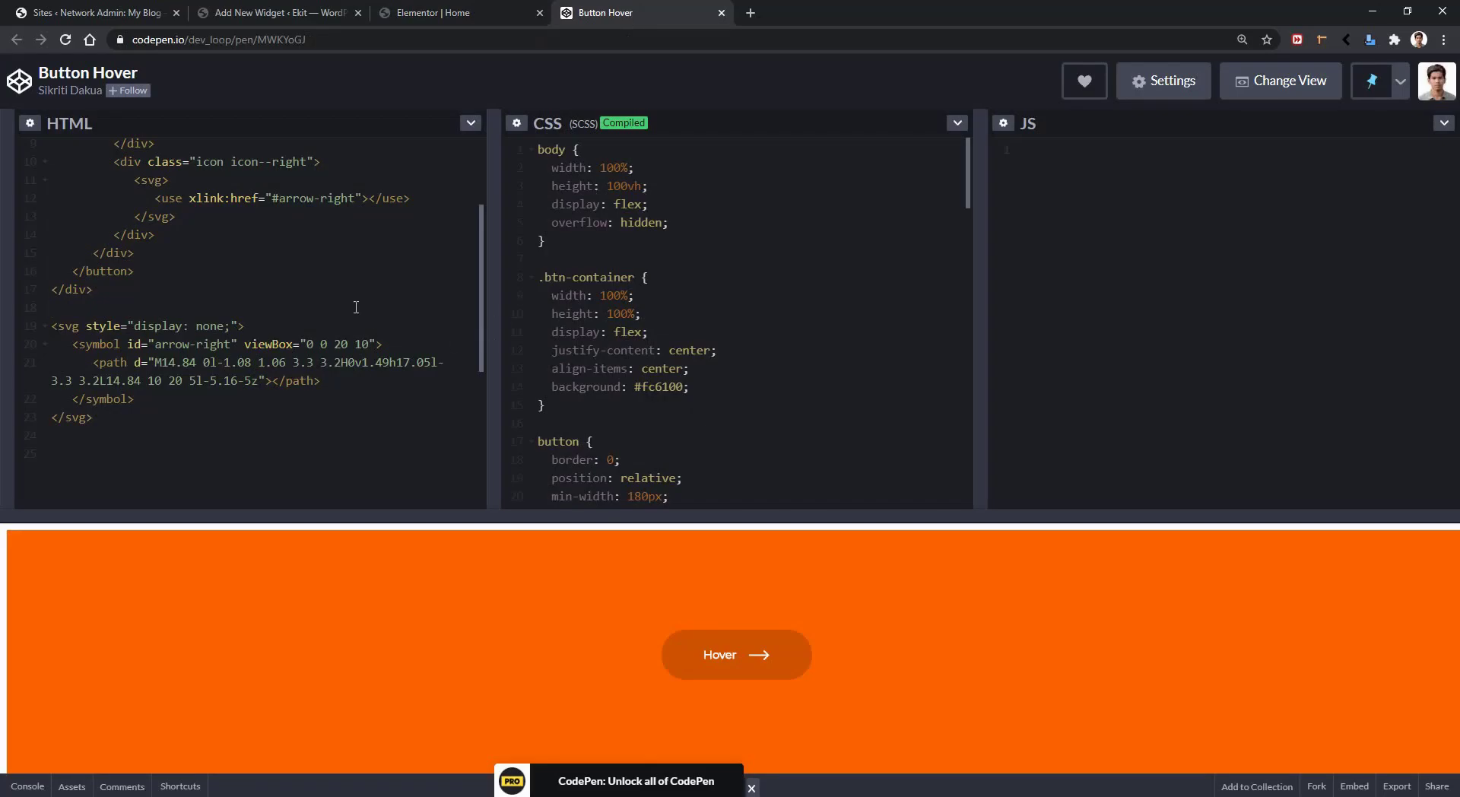
key("ctrl+a")
left_click(279, 9)
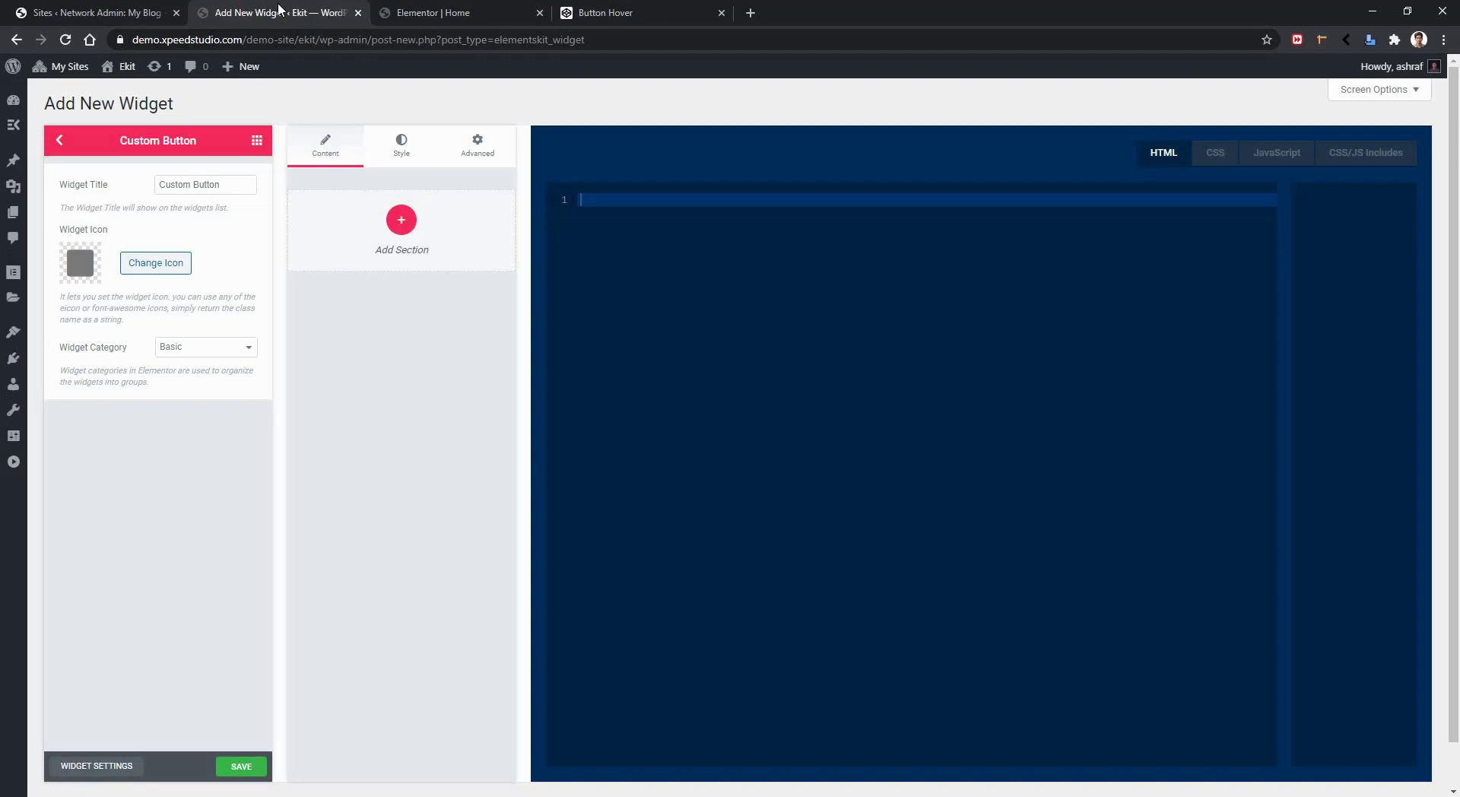
key("ctrl+v")
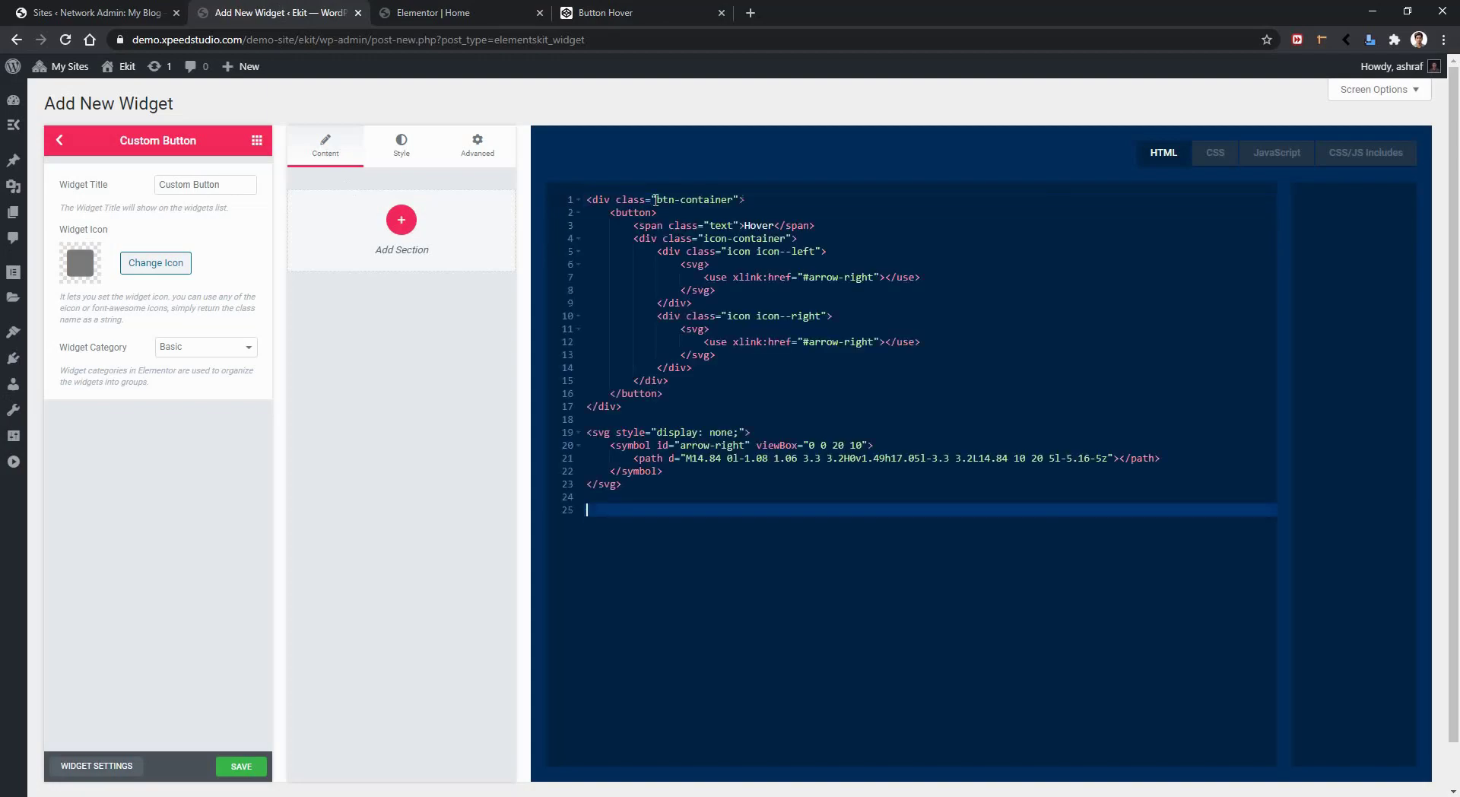
Copy all the CSS code of the Button Hover pen on CodePen into the custom widget's CSS code
left_click(614, 13)
left_click(641, 262)
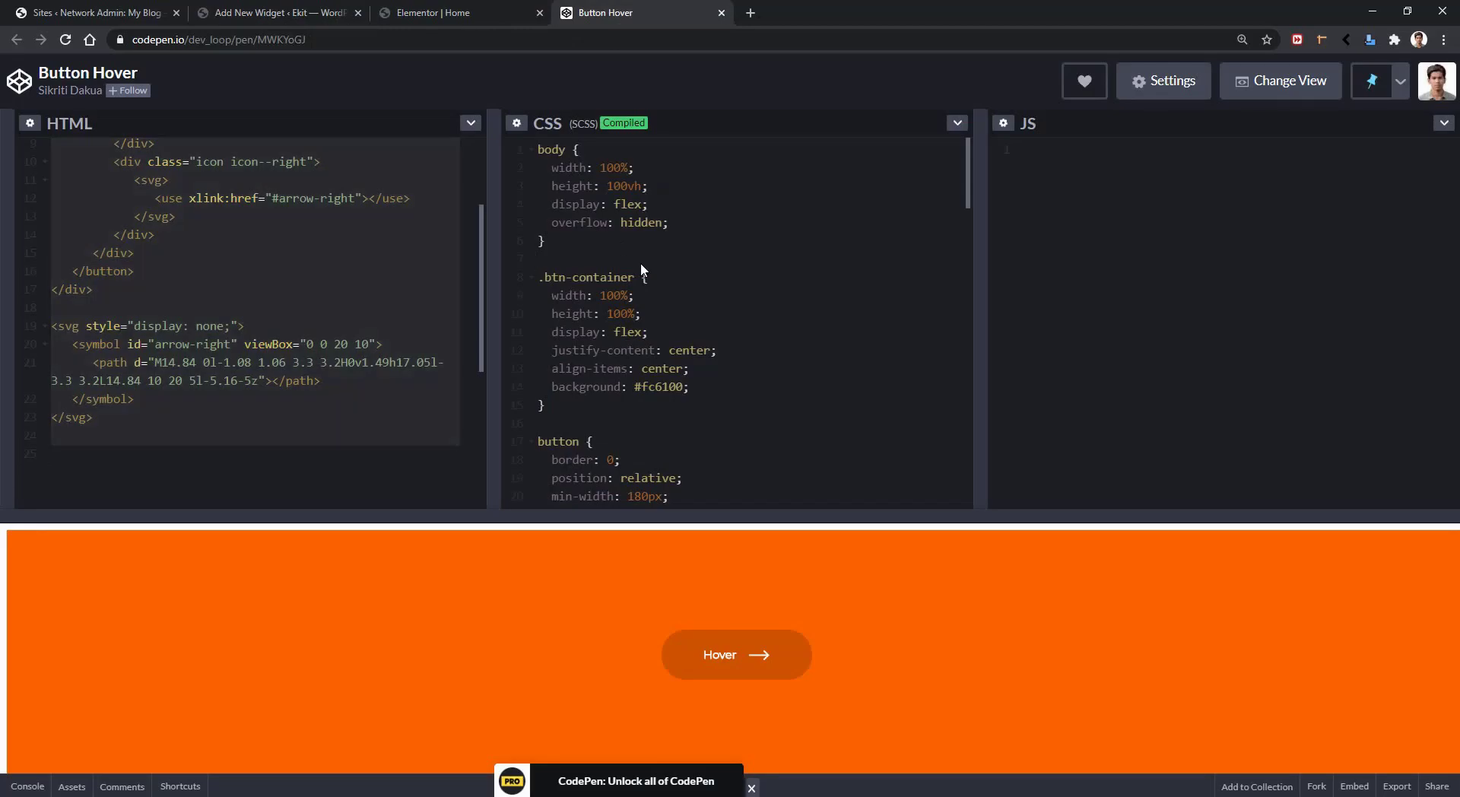
key("ctrl+a")
left_click(316, 12)
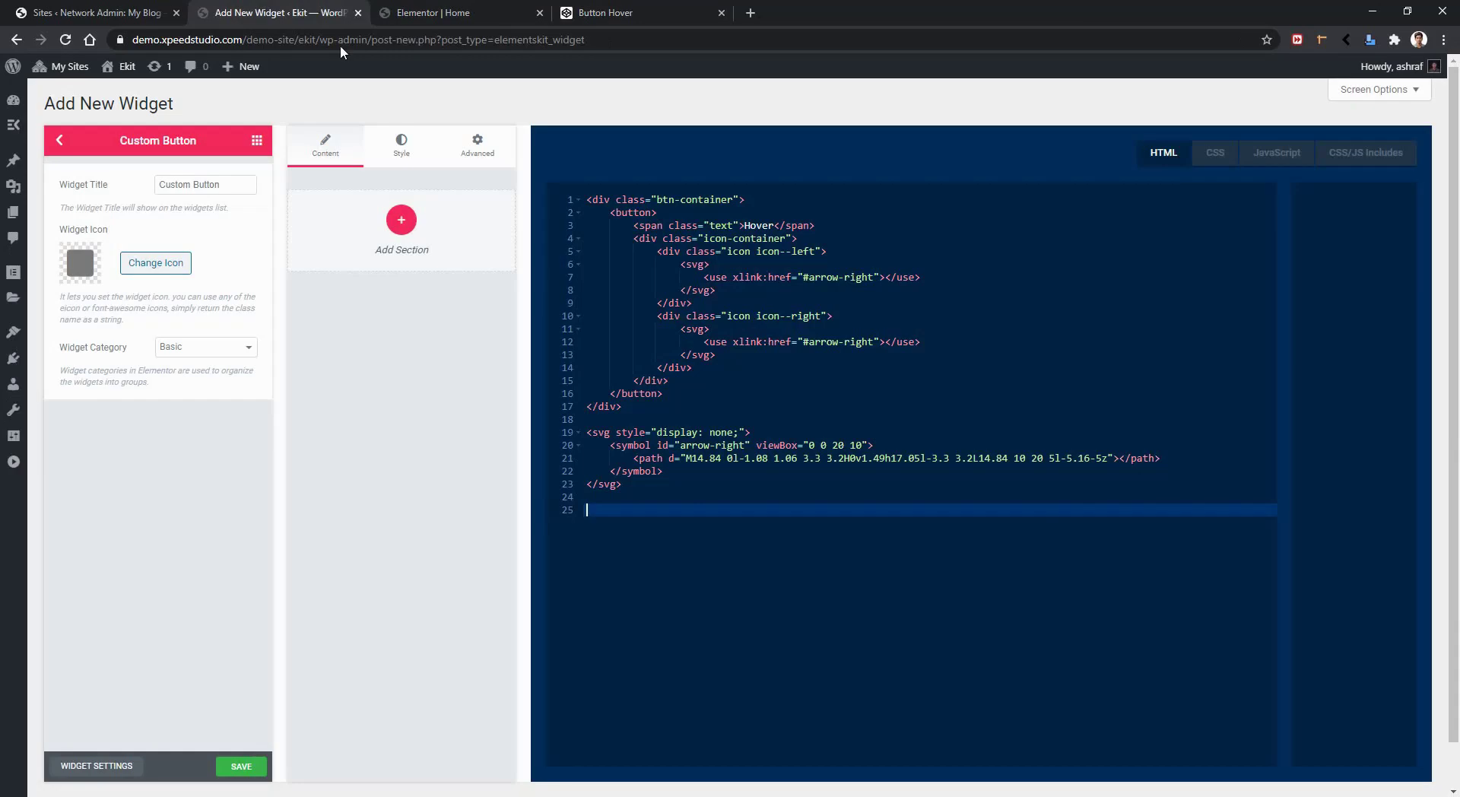
left_click(1215, 153)
left_click(773, 280)
key("ctrl+v")
scroll(761, 472, "up", 10)
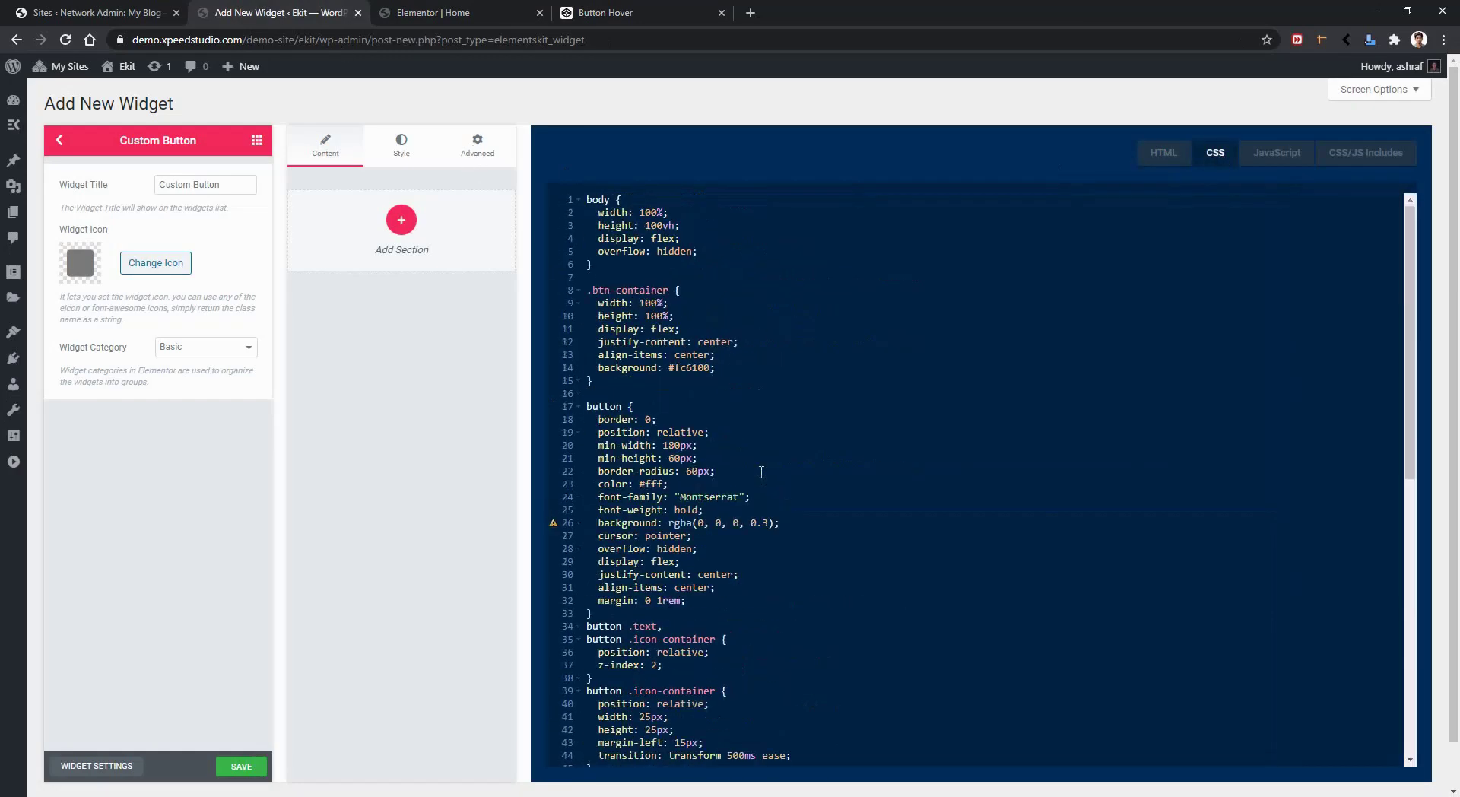
Delete the body and .btn-container rules from the widget's CSS and save the widget
left_click_drag(602, 380, 564, 193)
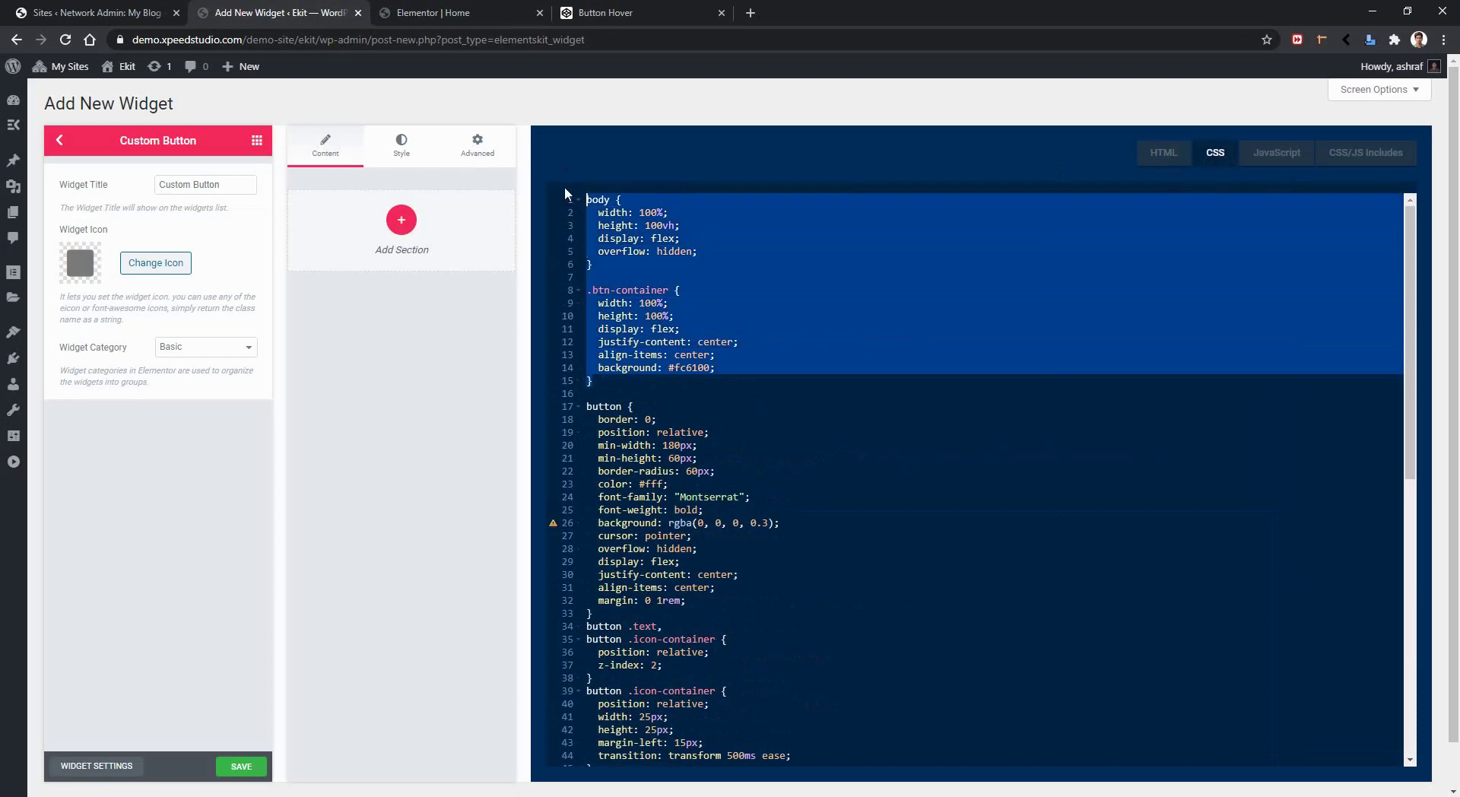
key("BackSpace")
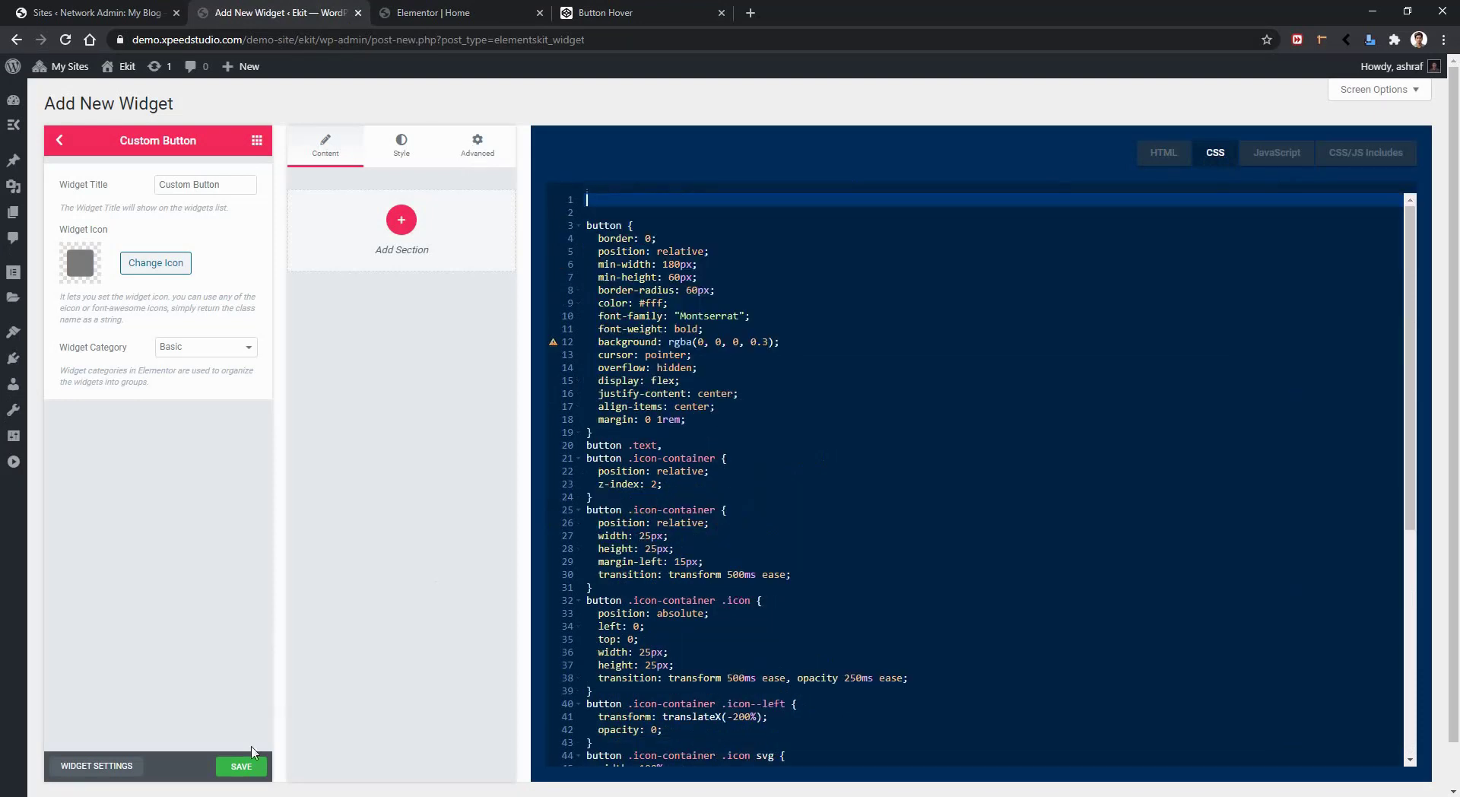
left_click(242, 767)
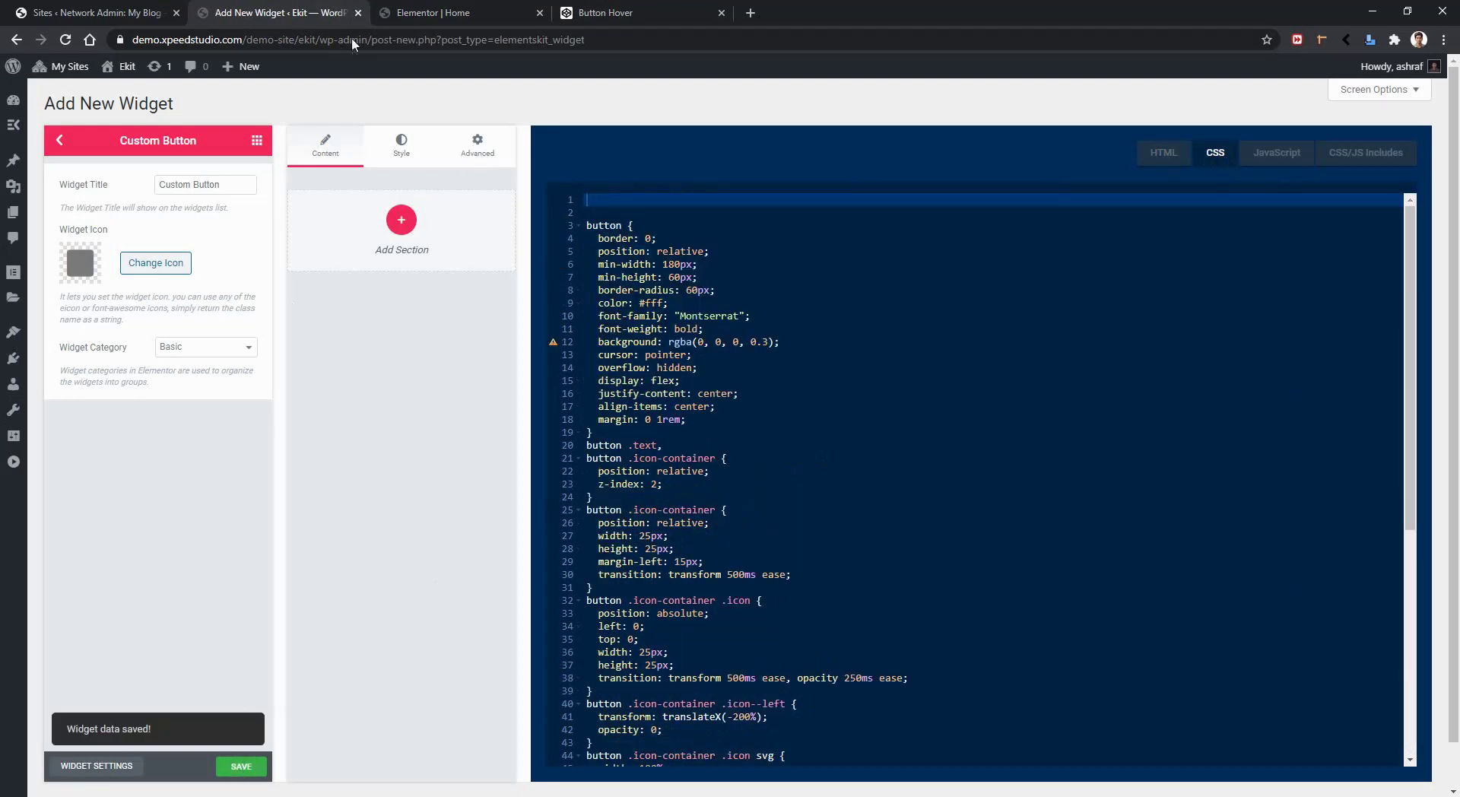
Reload the home page in the Elementor editor and add the Custom Button widget to the wide column
left_click(430, 12)
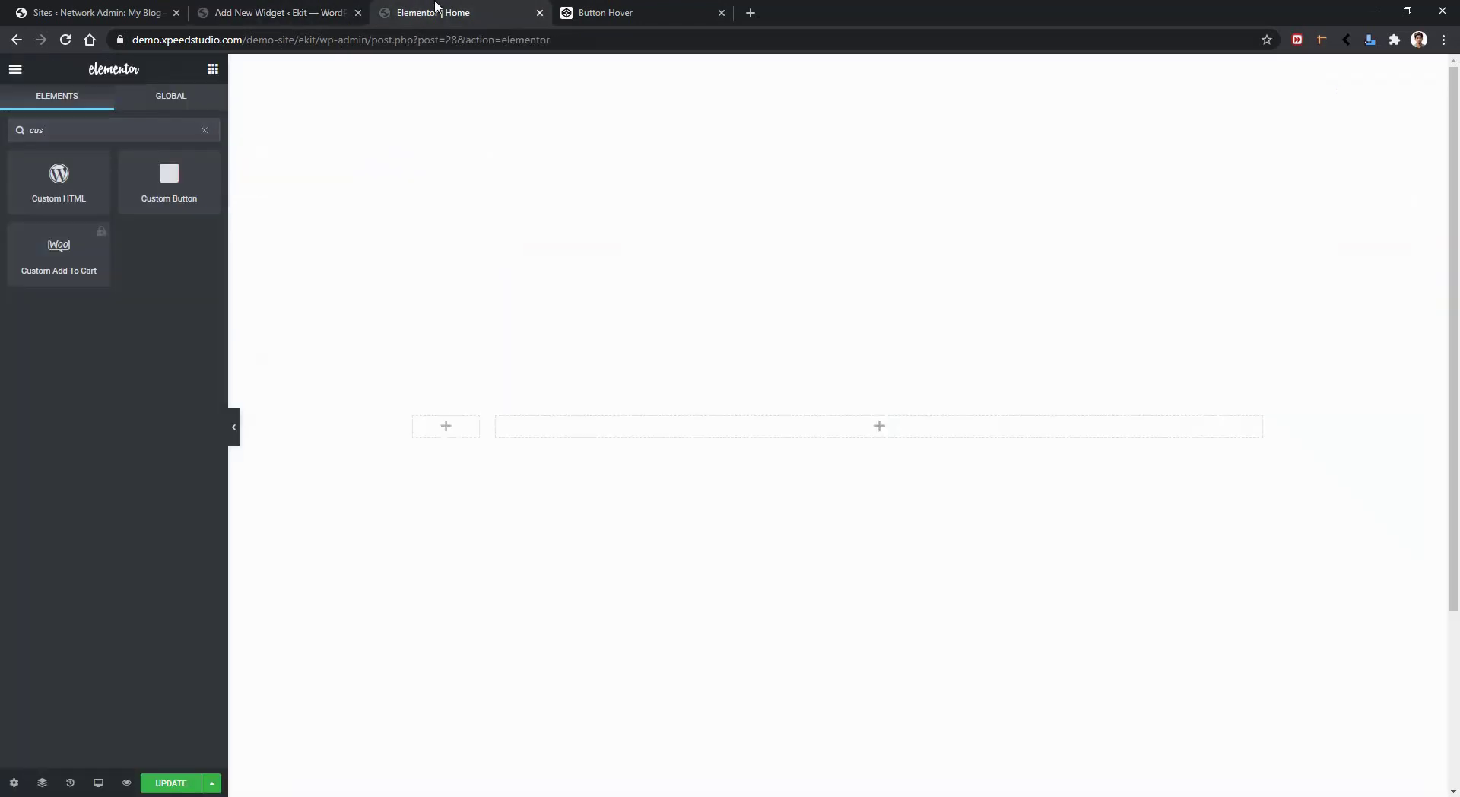
left_click(66, 40)
left_click(811, 152)
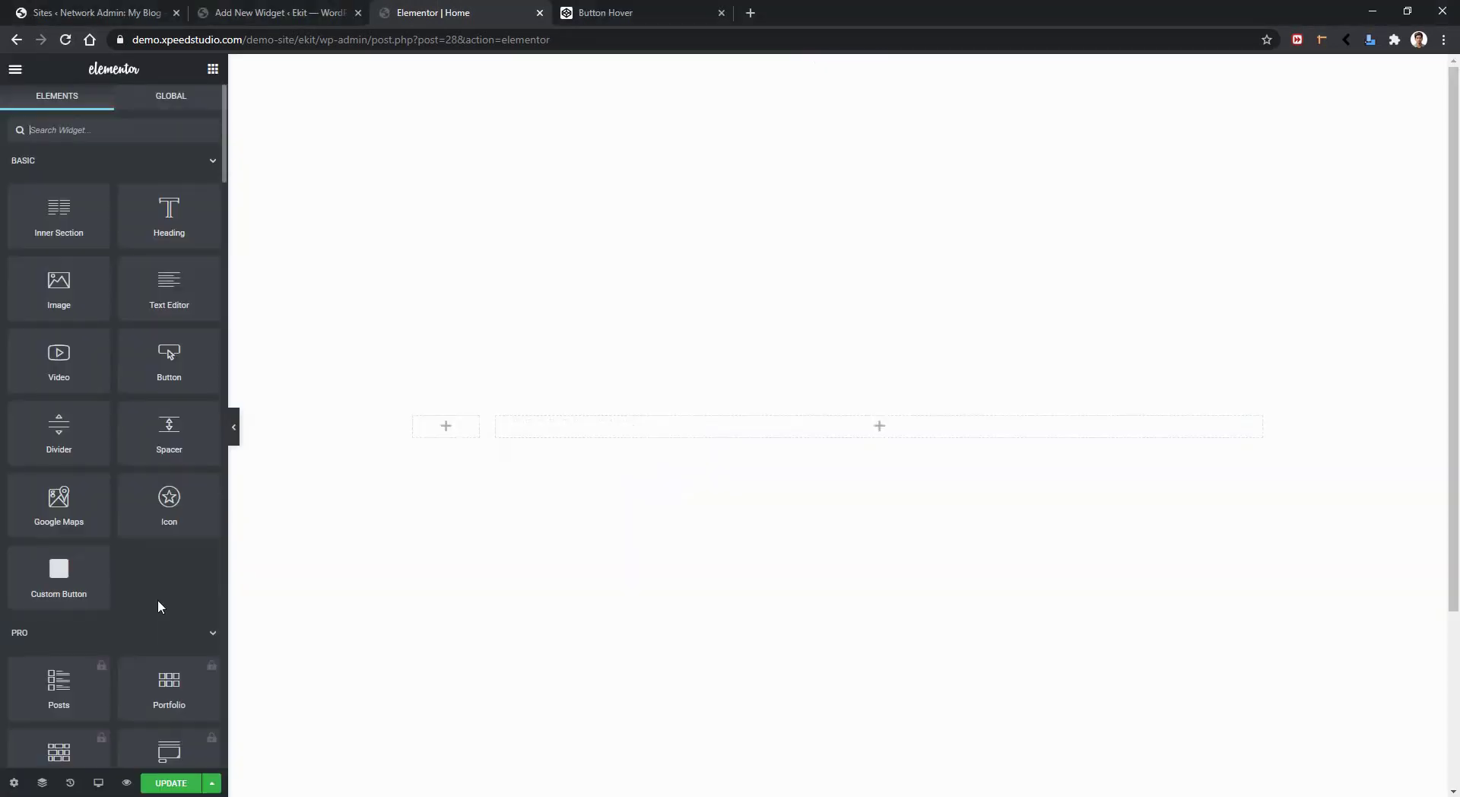
left_click_drag(69, 582, 759, 441)
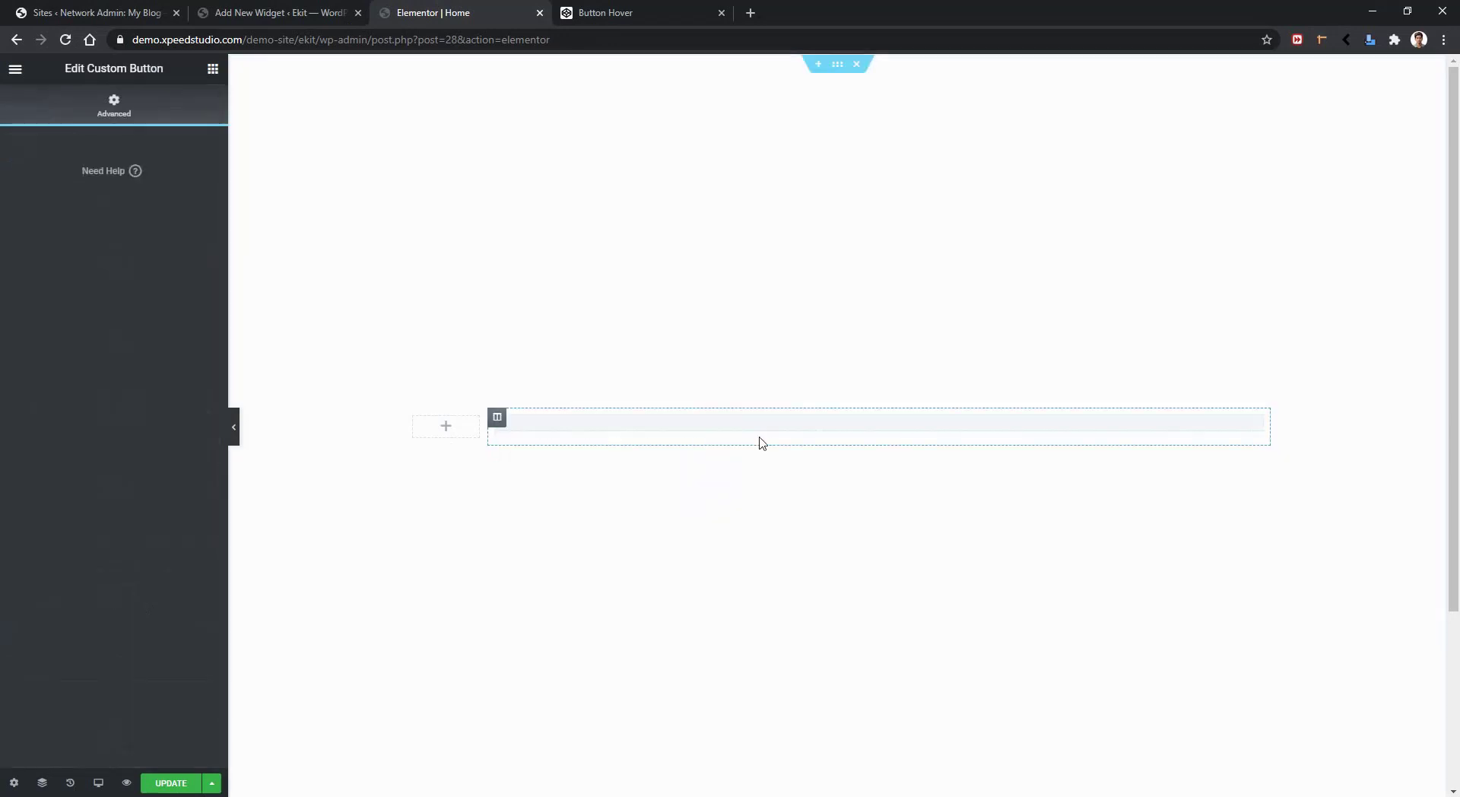
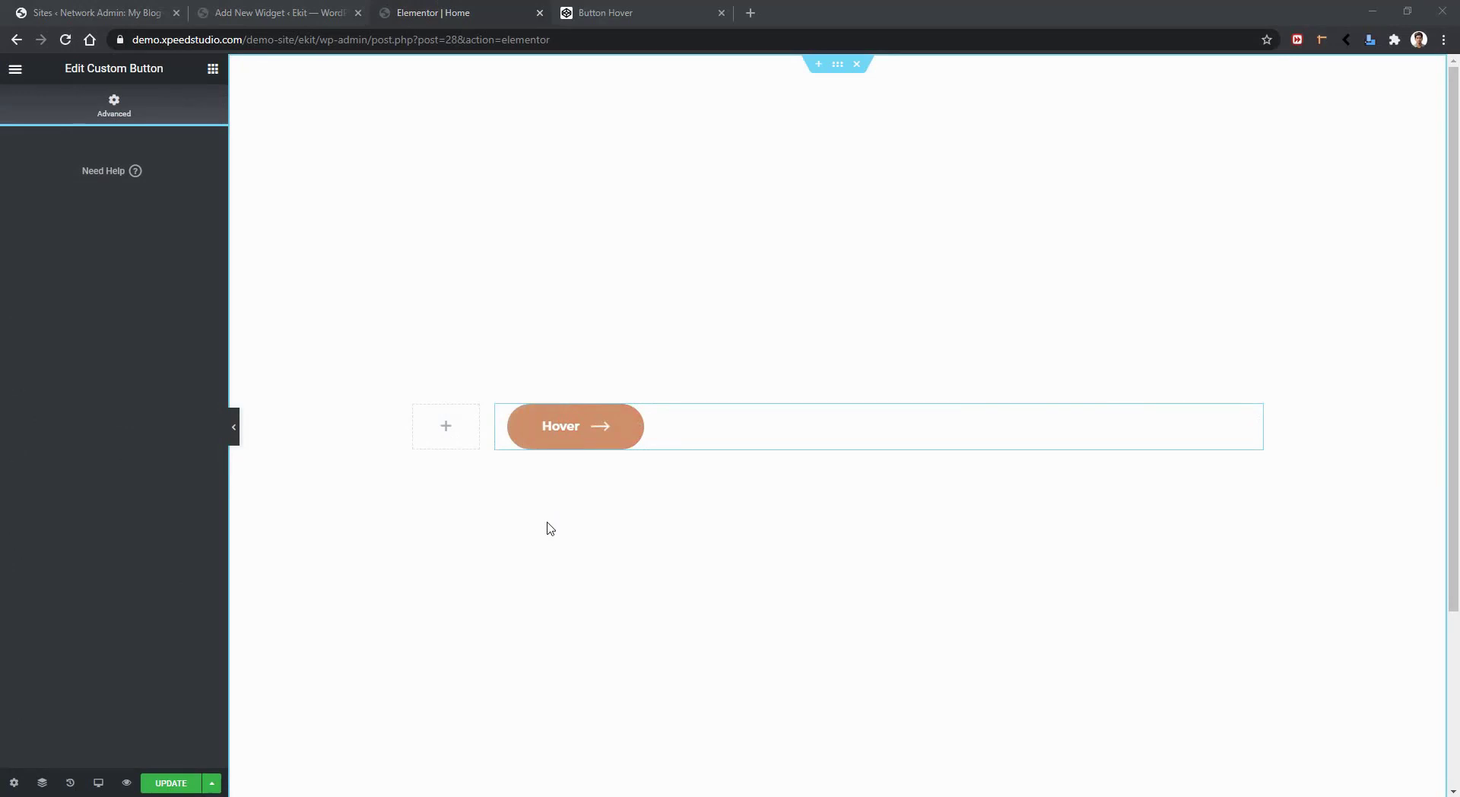
Return to the widget builder and add a Title section containing a Text control to the widget's content settings
left_click(268, 8)
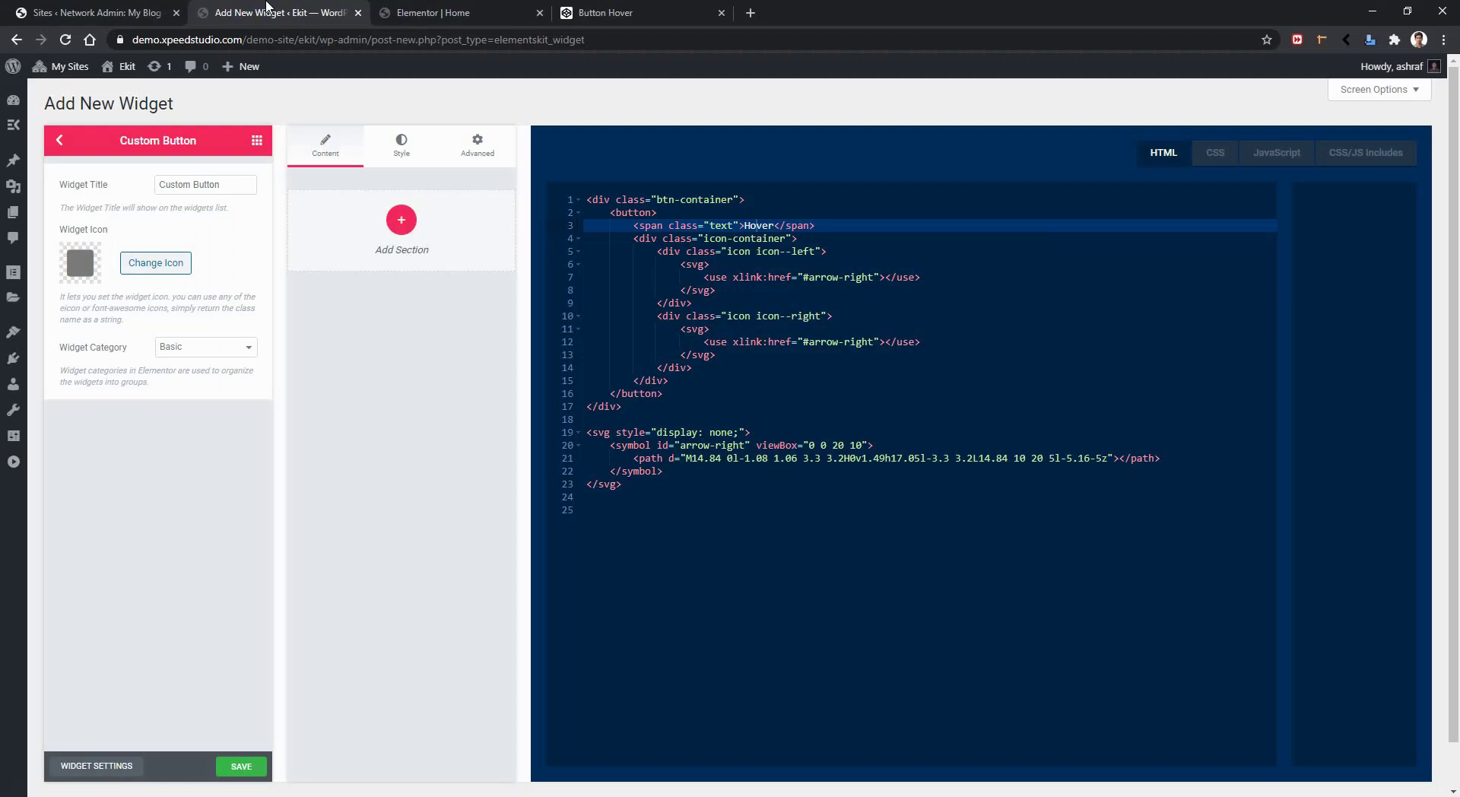
left_click(258, 142)
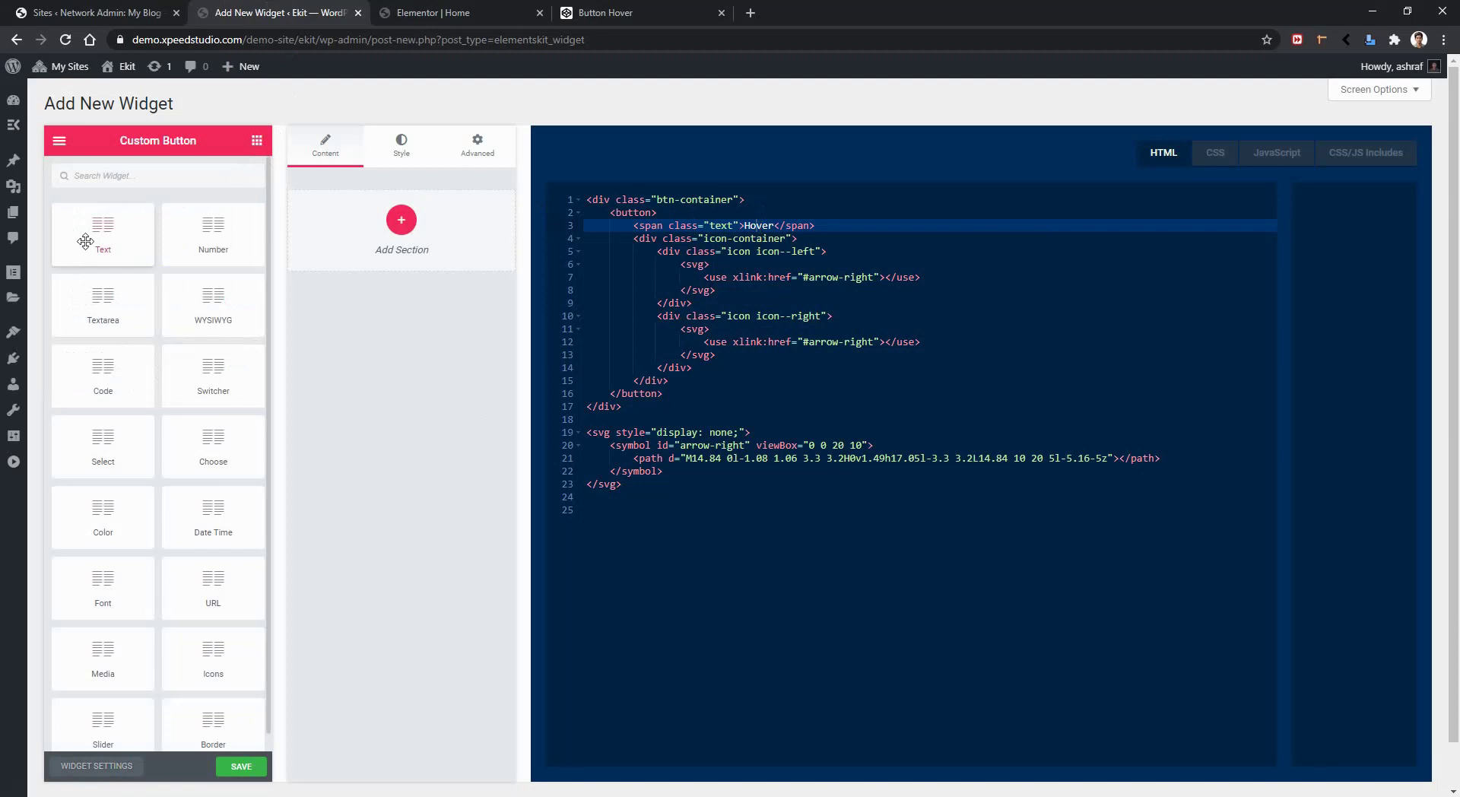
left_click_drag(86, 242, 385, 246)
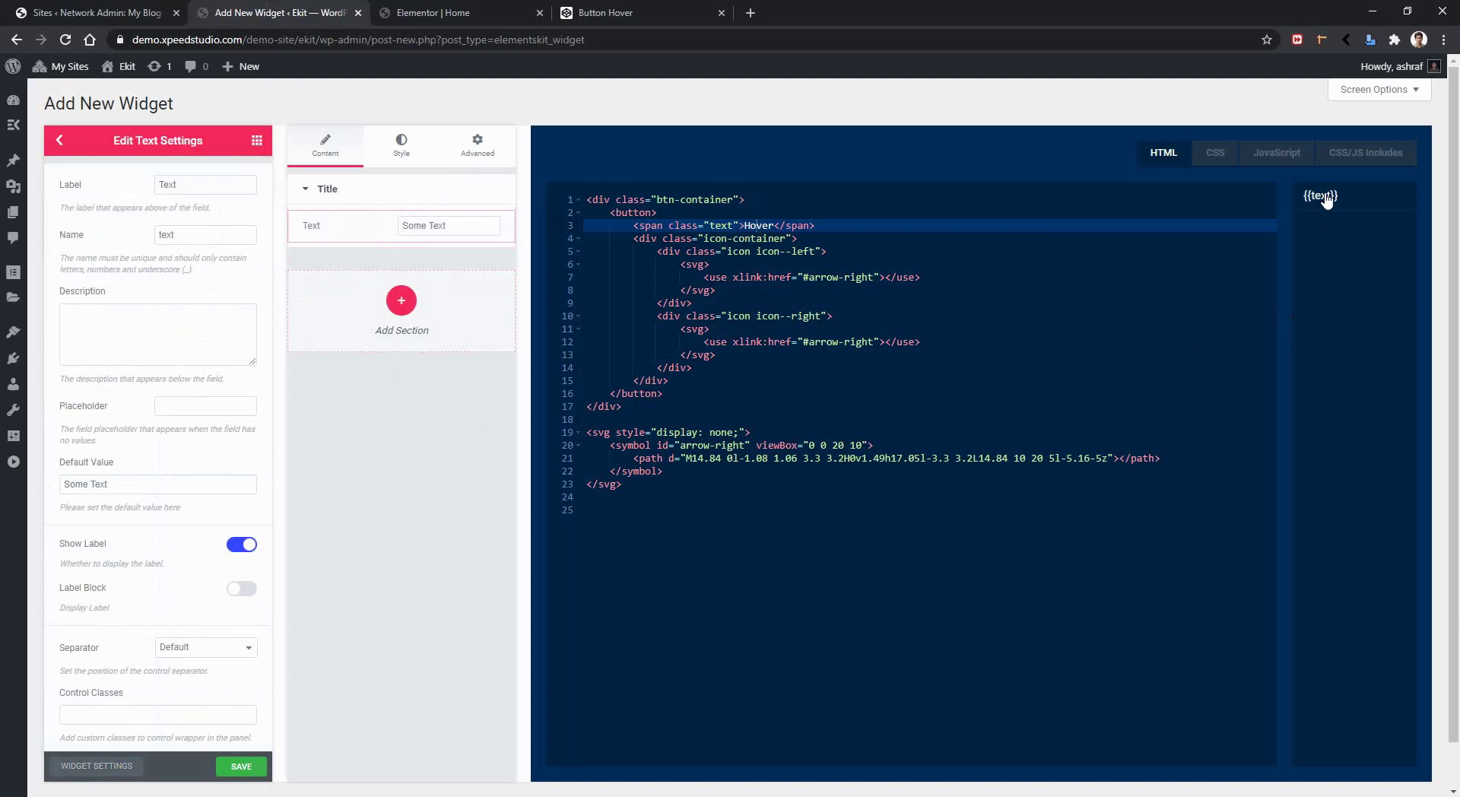
Set the Text control's label to "Name" and its variable name to "btn_inp"
double_click(165, 184)
key("BackSpace")
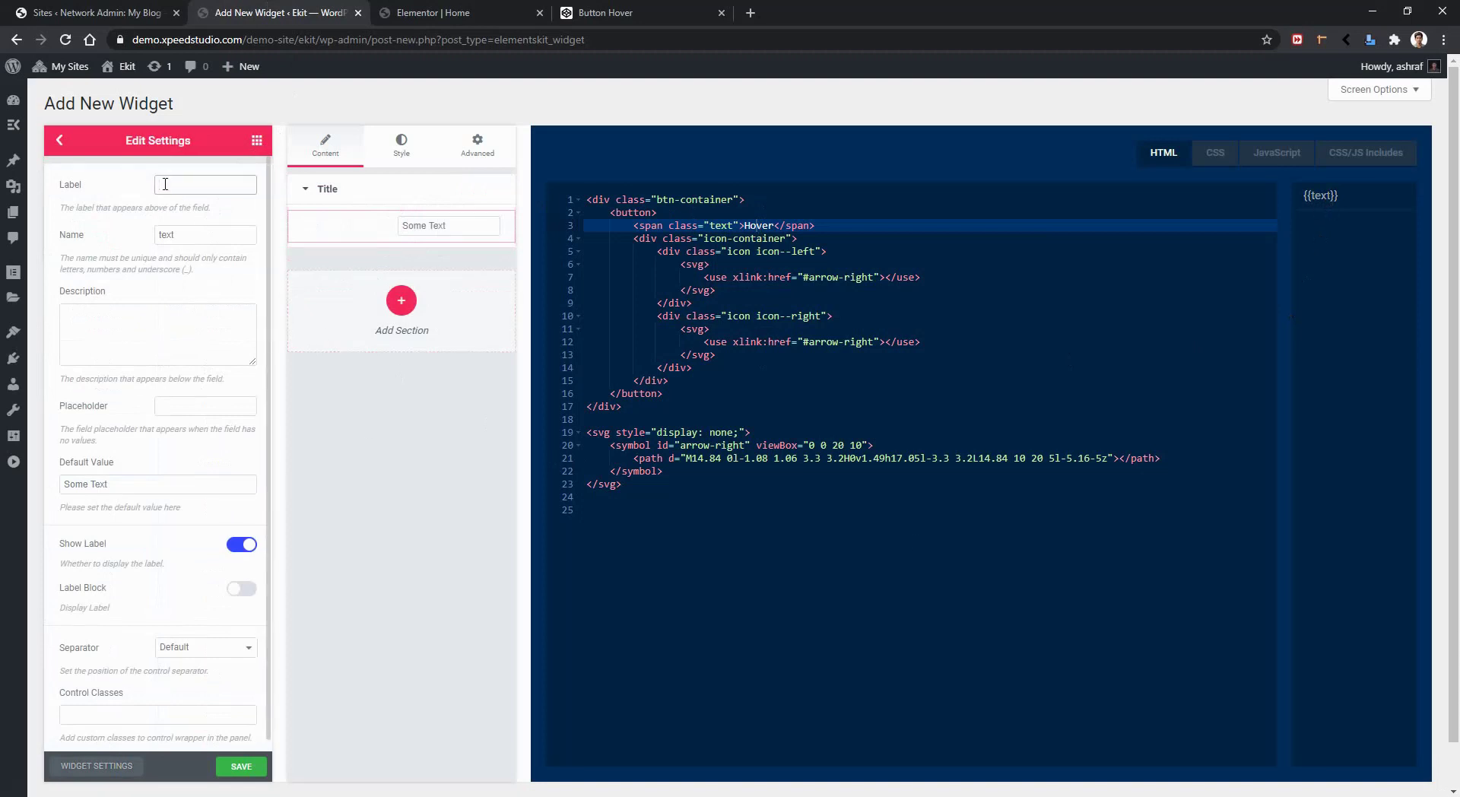
type("Name")
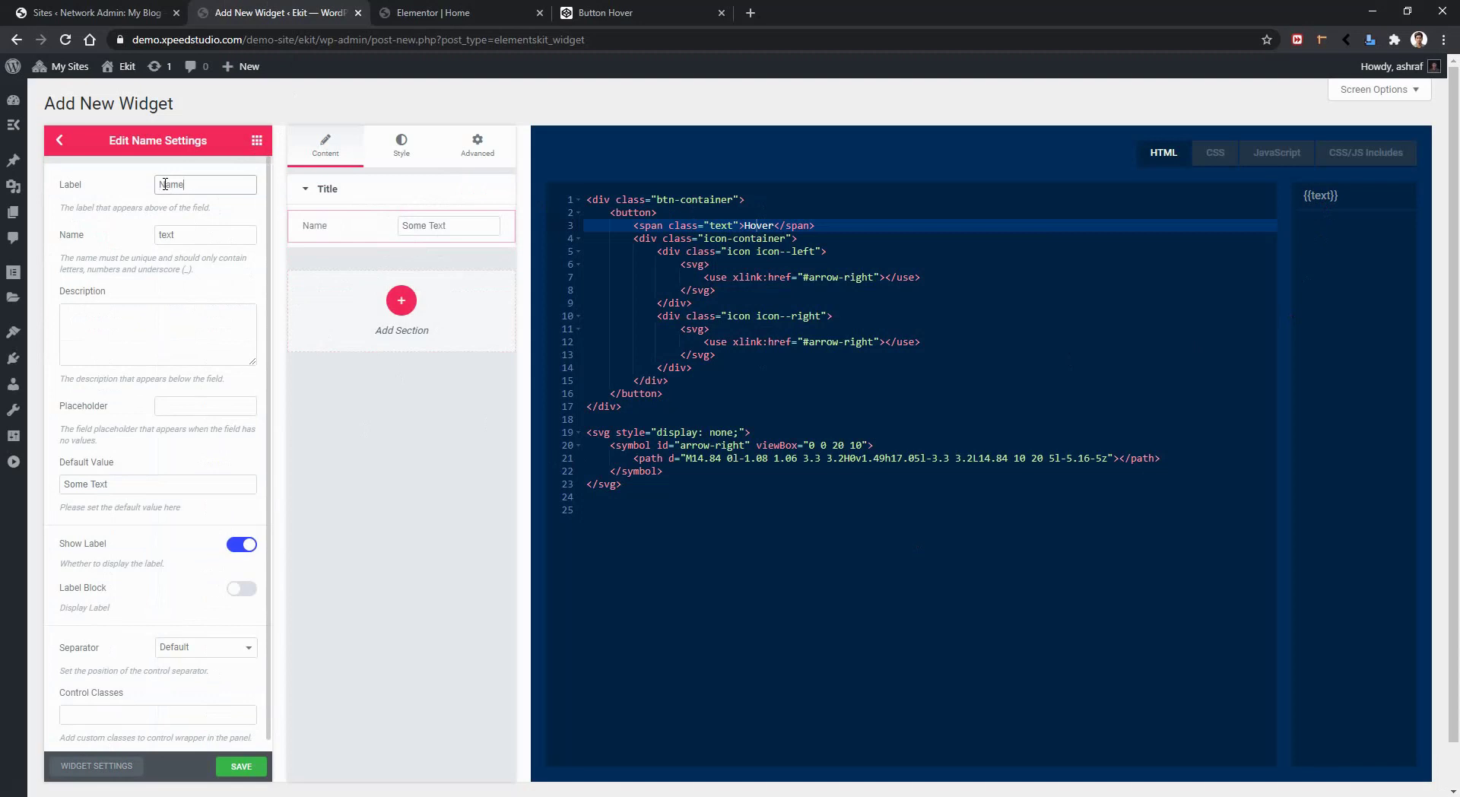
double_click(167, 235)
key("BackSpace")
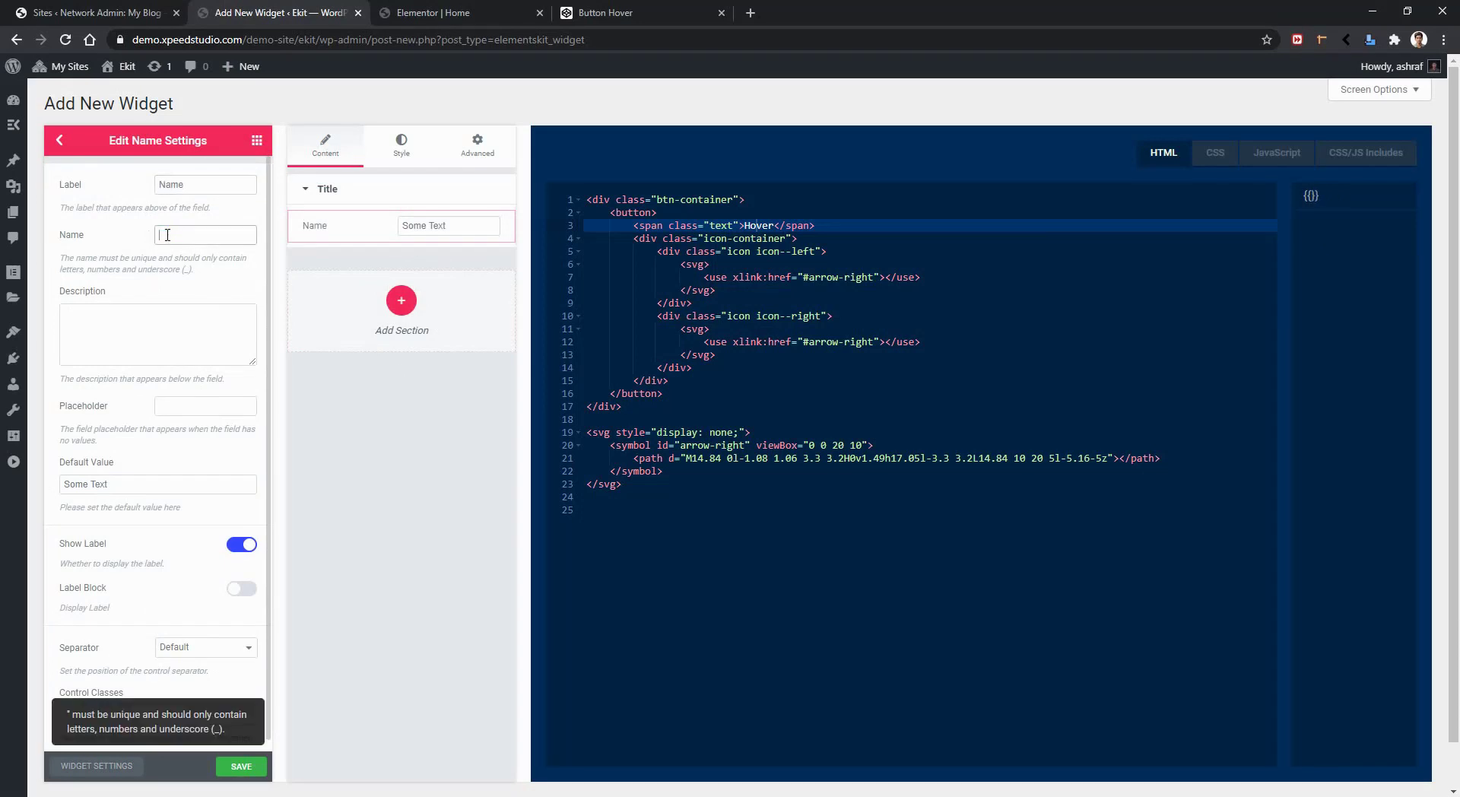
type("btn_inp")
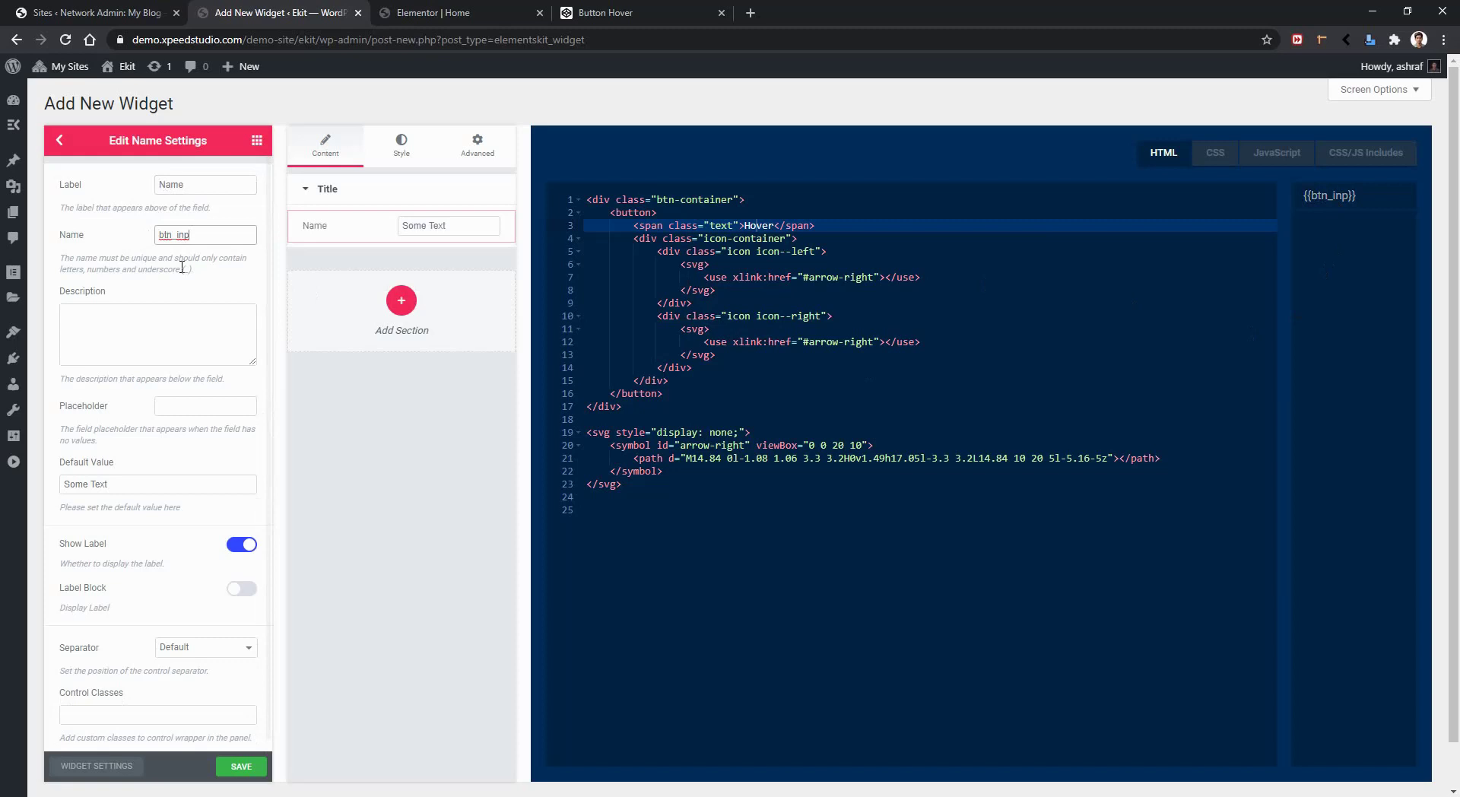
Replace the word "Hover" in the HTML text span with the {{btn_inp}} variable and save the widget
left_click(786, 389)
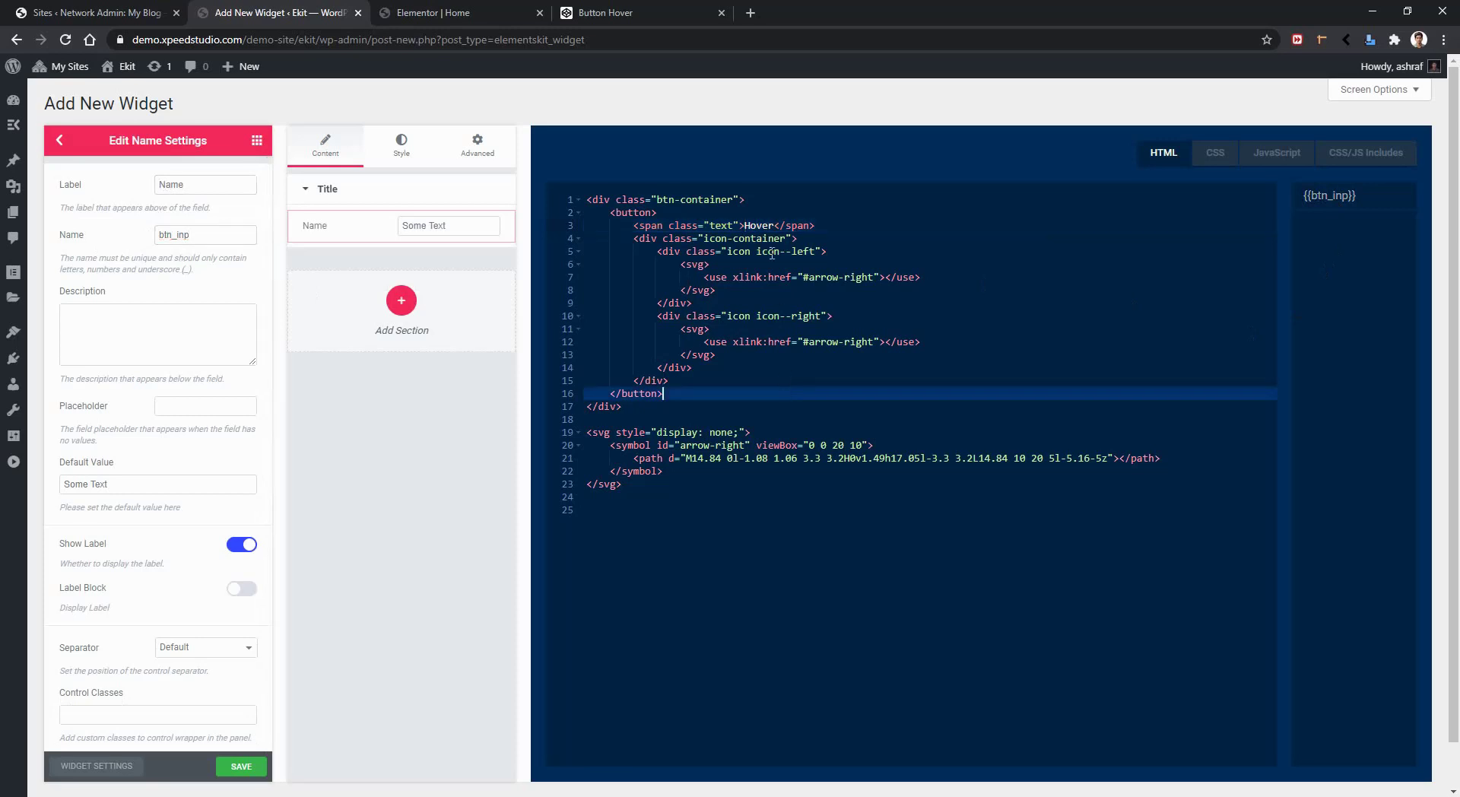
left_click(761, 224)
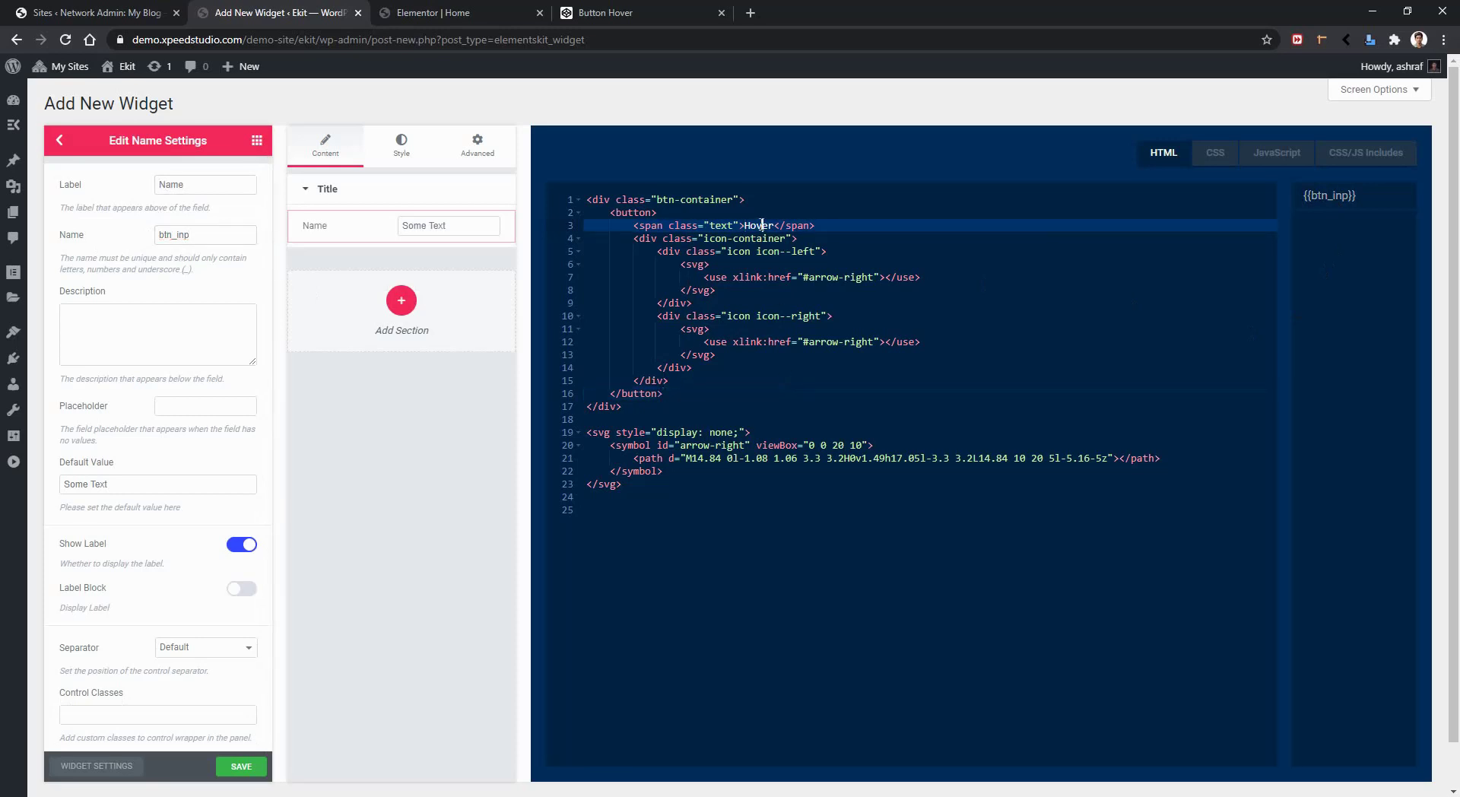
key("BackSpace")
key("BackSpace")
key("BackSpace")
key("BackSpace")
key("BackSpace")
key("Left")
left_click(1332, 198)
left_click(243, 767)
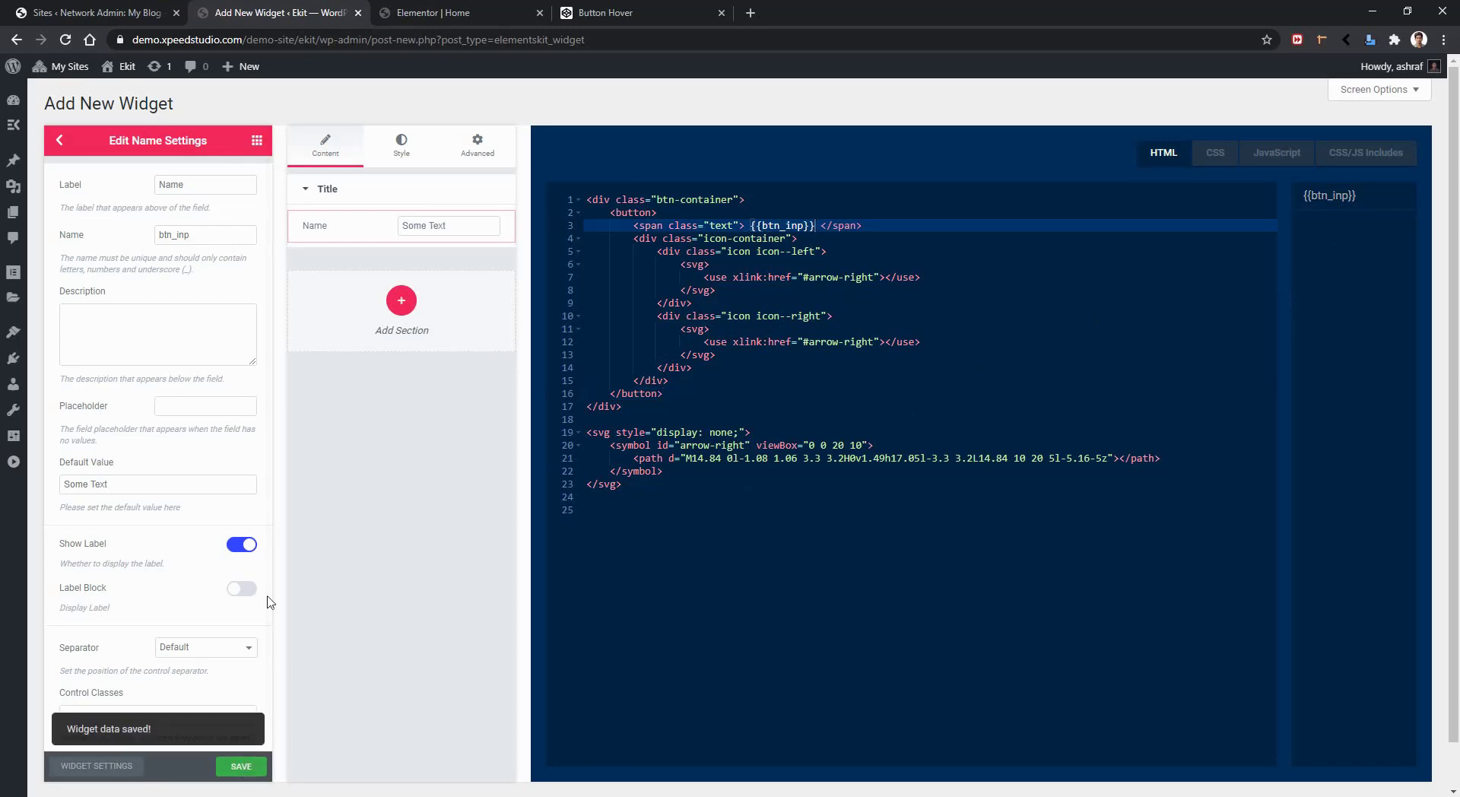
Reload the home page in the Elementor editor to check the custom button's text
left_click(437, 9)
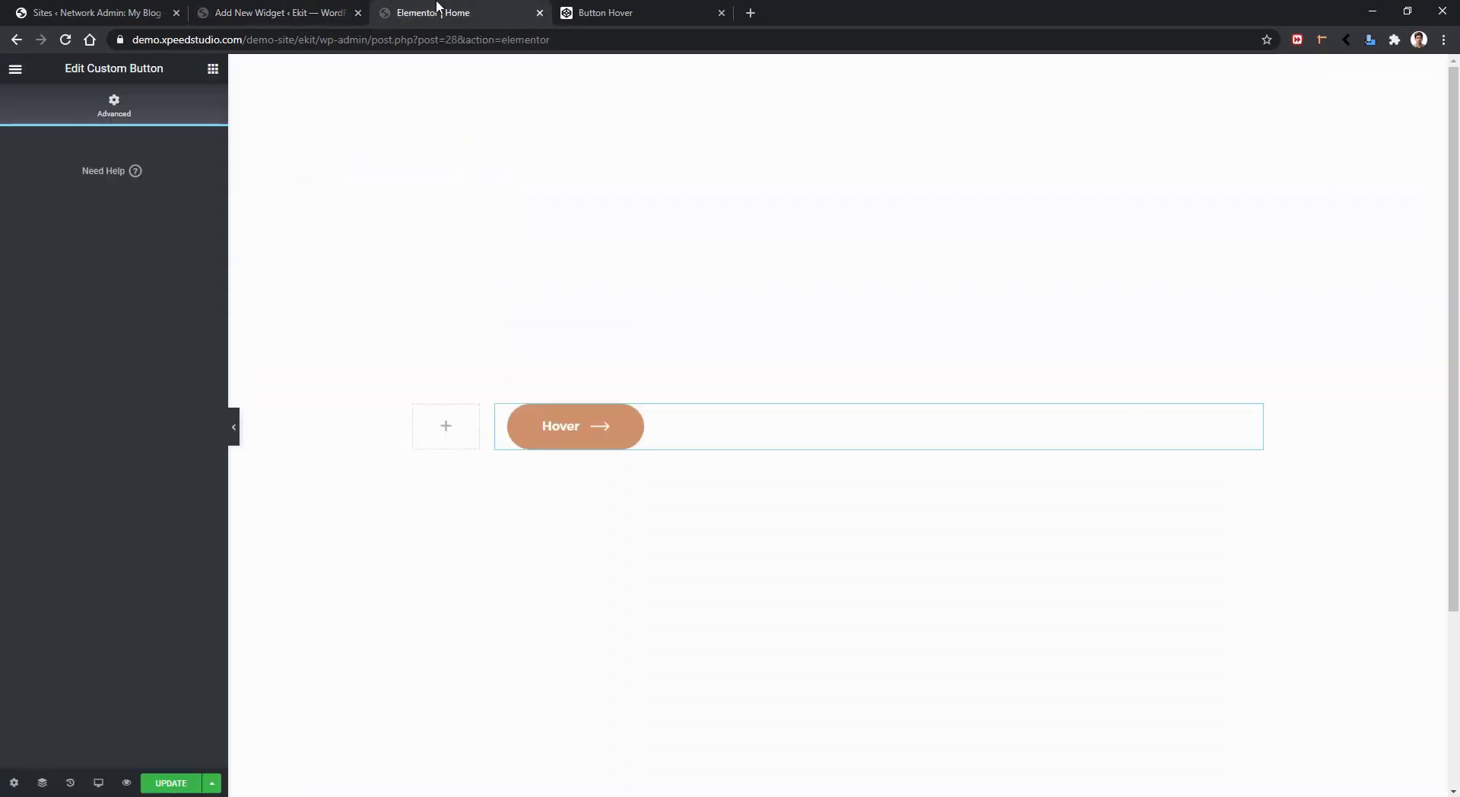
left_click(66, 40)
left_click(804, 158)
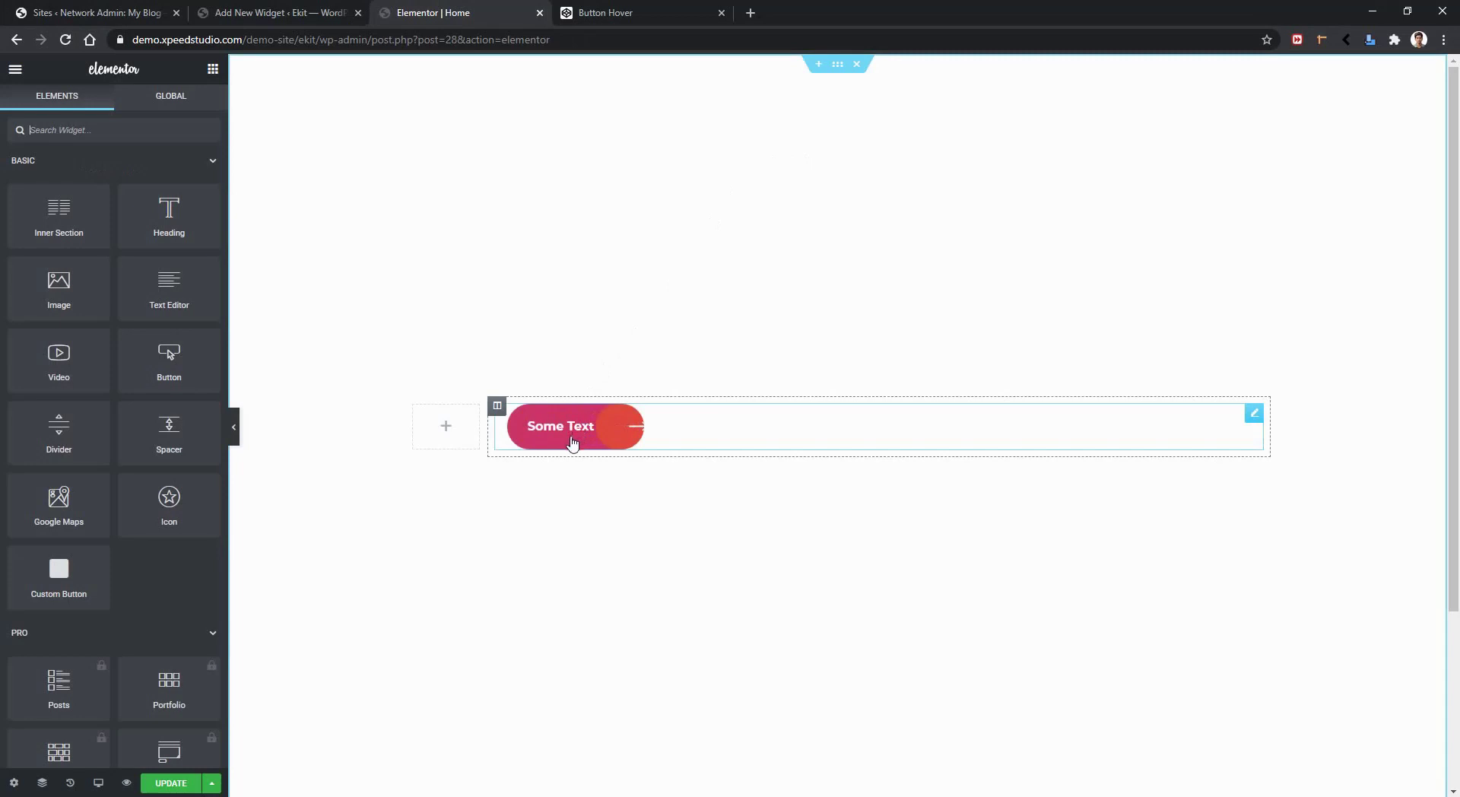
Return to the widget builder, set the Name control's default value to "custom" and save the widget
left_click(293, 12)
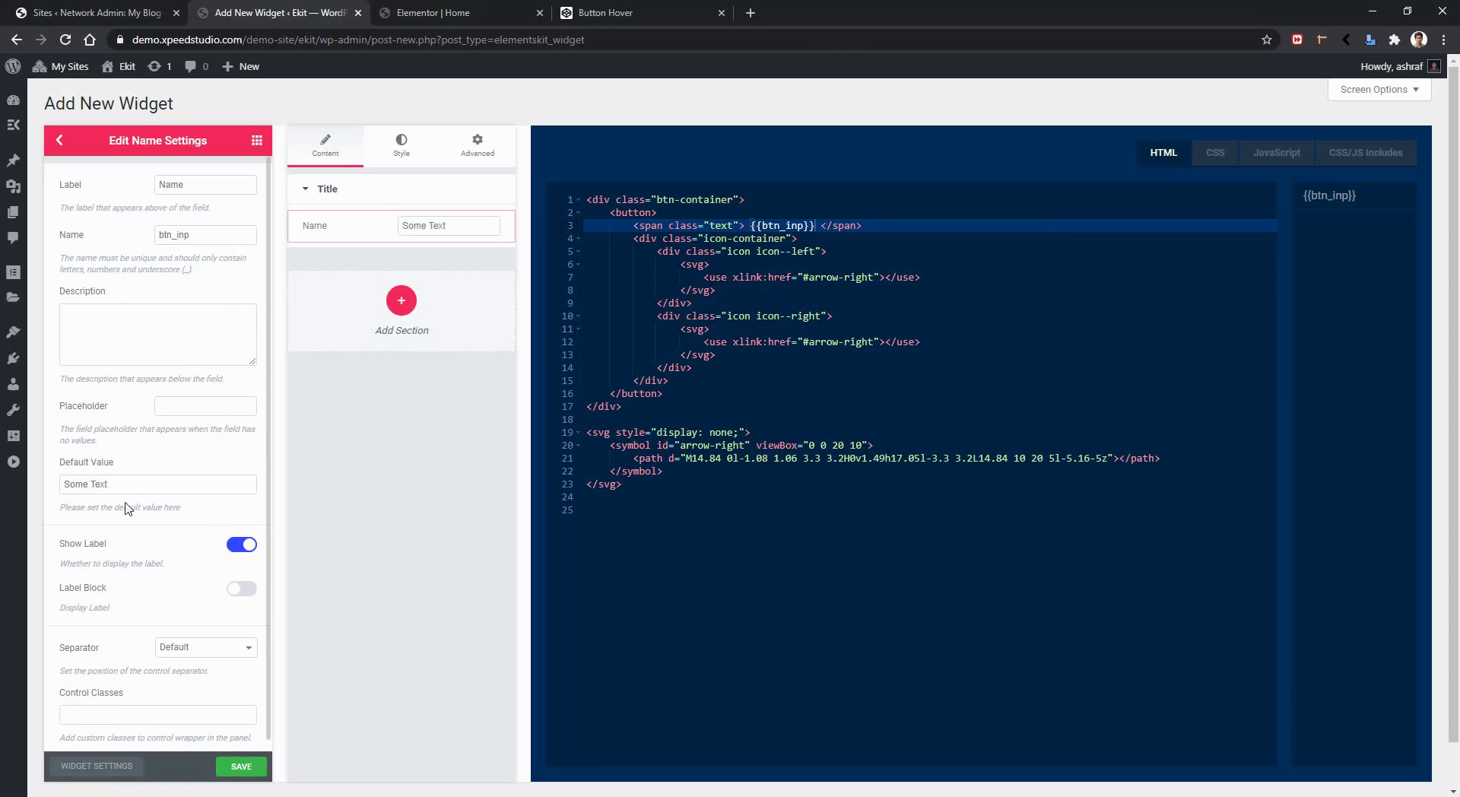
left_click_drag(59, 462, 116, 467)
left_click(102, 490)
left_click_drag(127, 485, 42, 499)
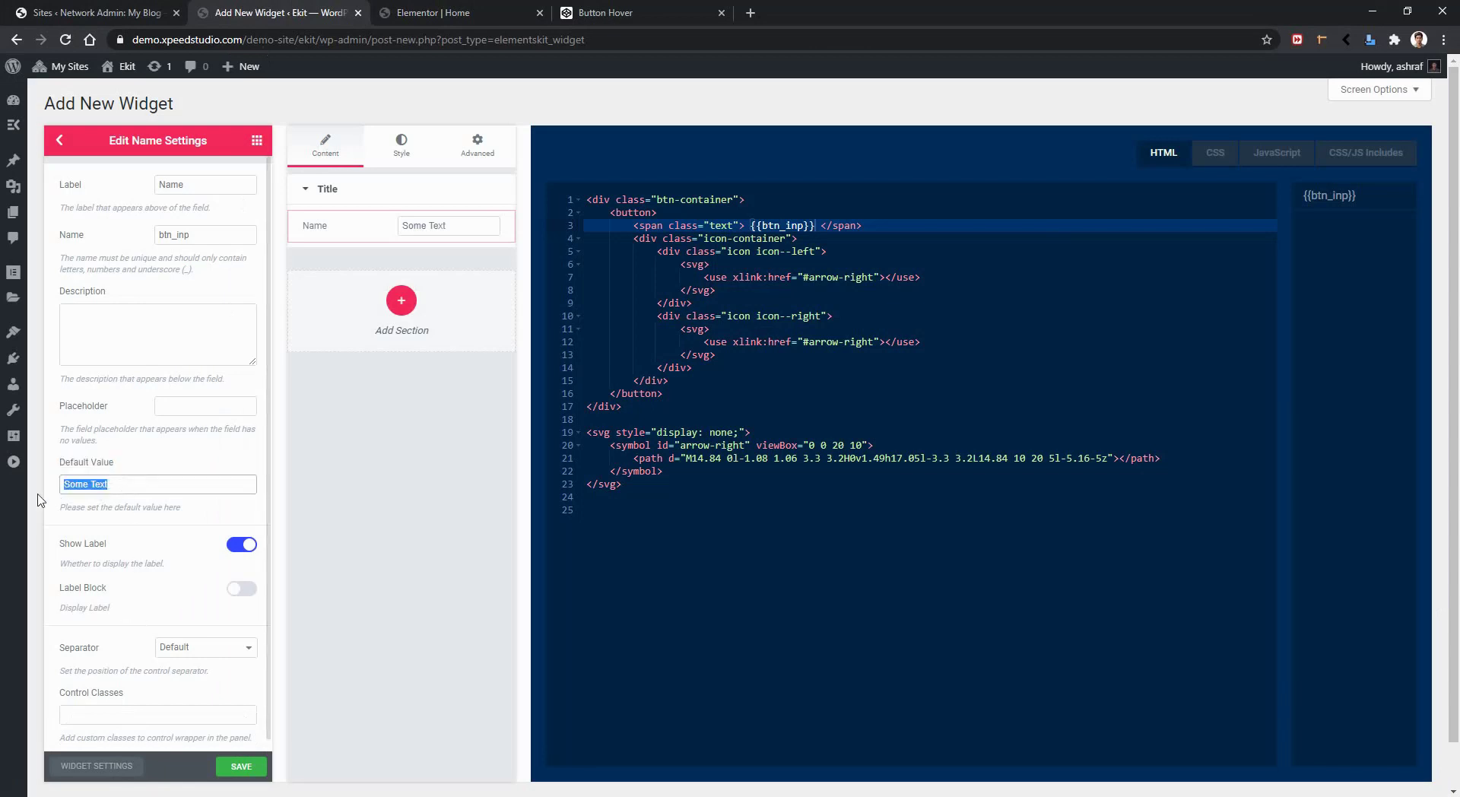
key("BackSpace")
type("custom")
left_click(241, 766)
Reload the home page in the Elementor editor and change the custom button's Name to "Hover"
left_click(435, 16)
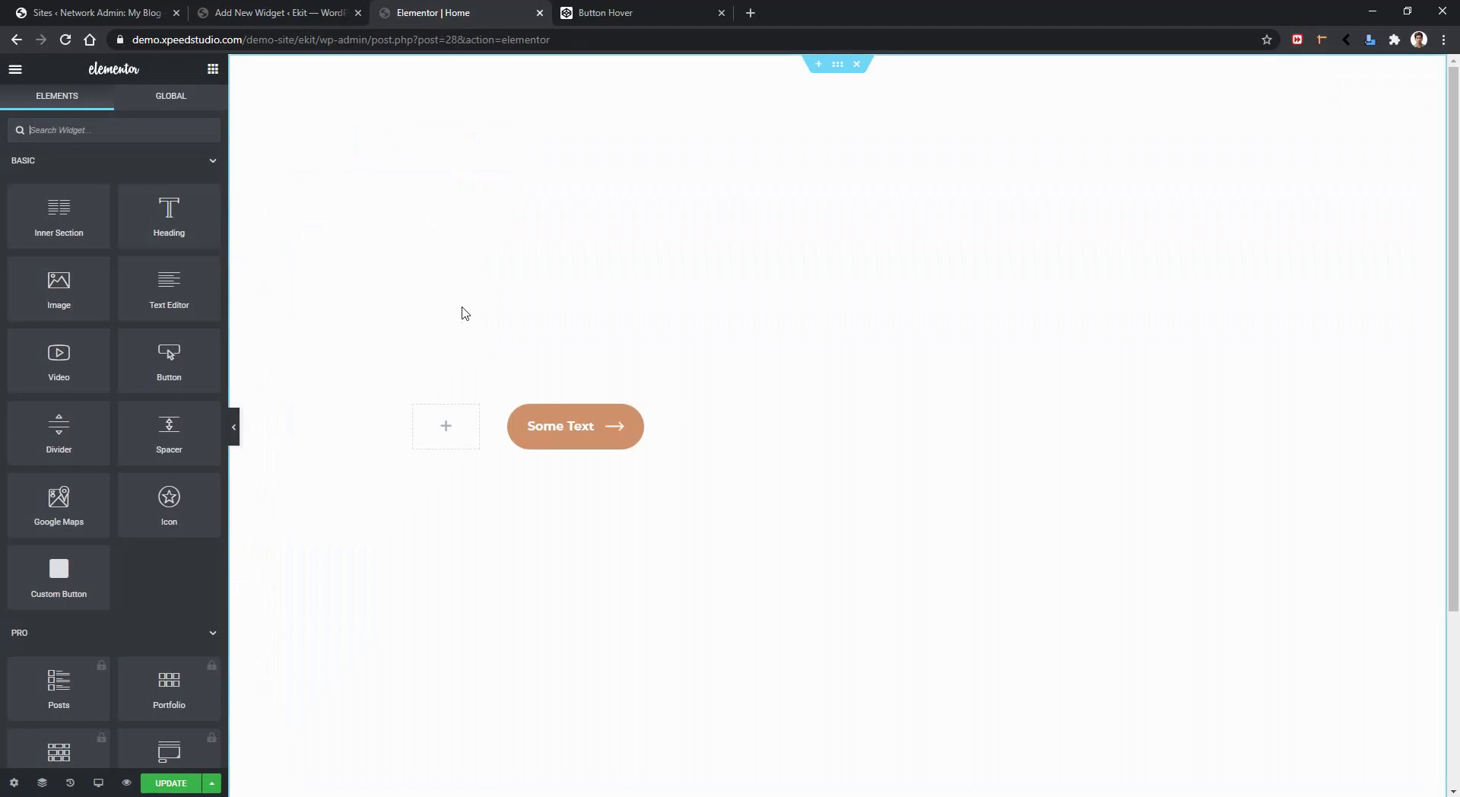
key("F5")
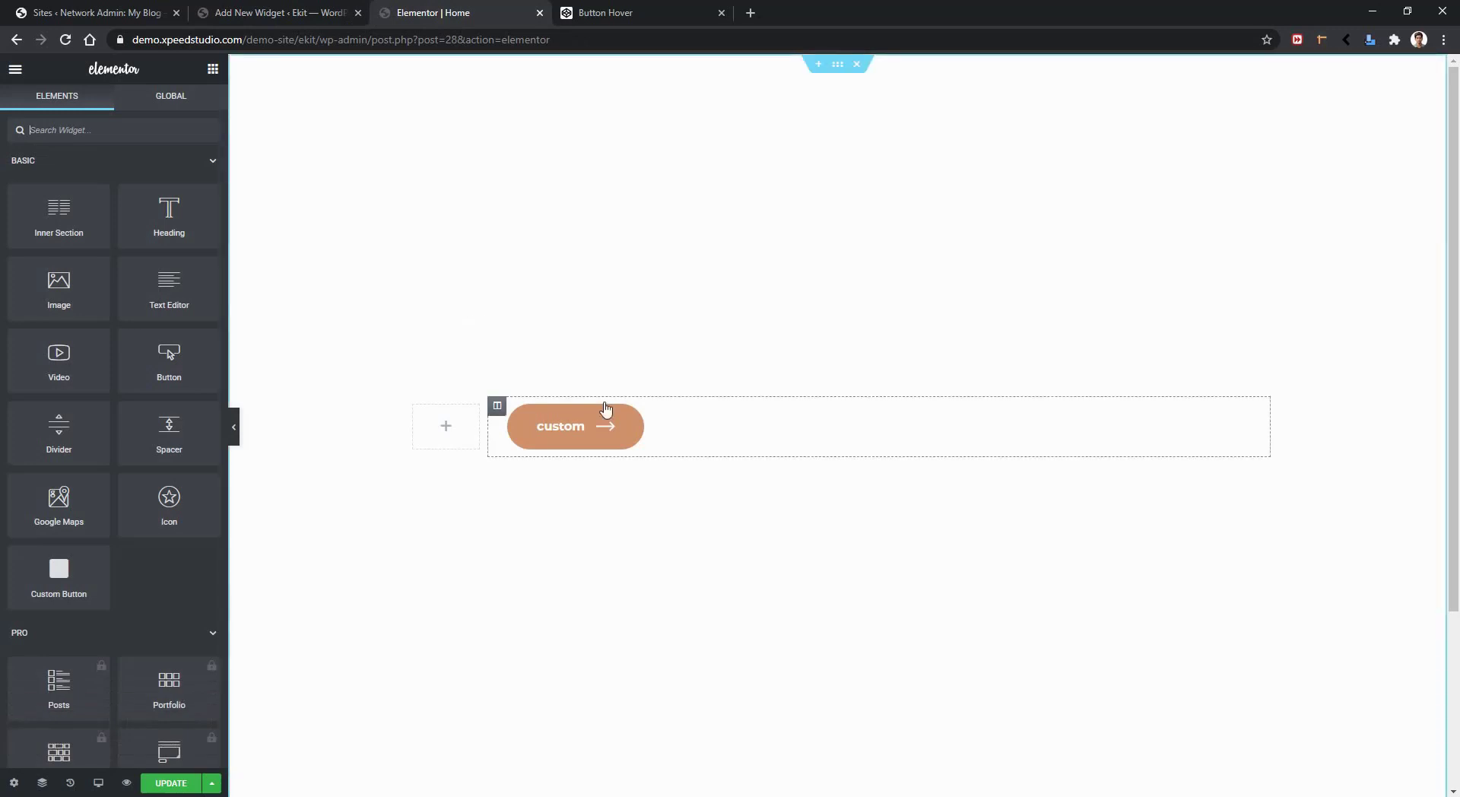
left_click(1251, 416)
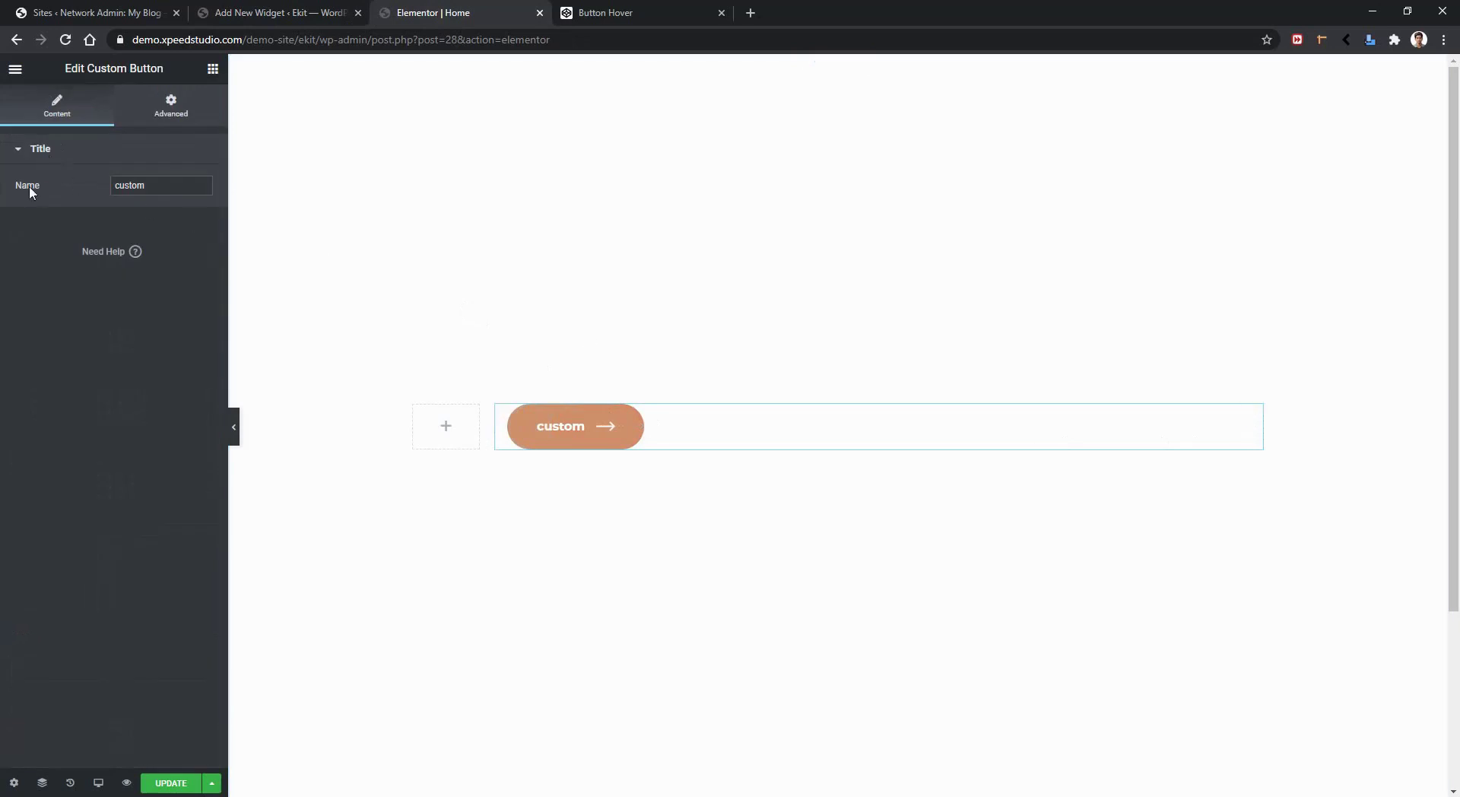
double_click(138, 185)
key("BackSpace")
type("Hover")
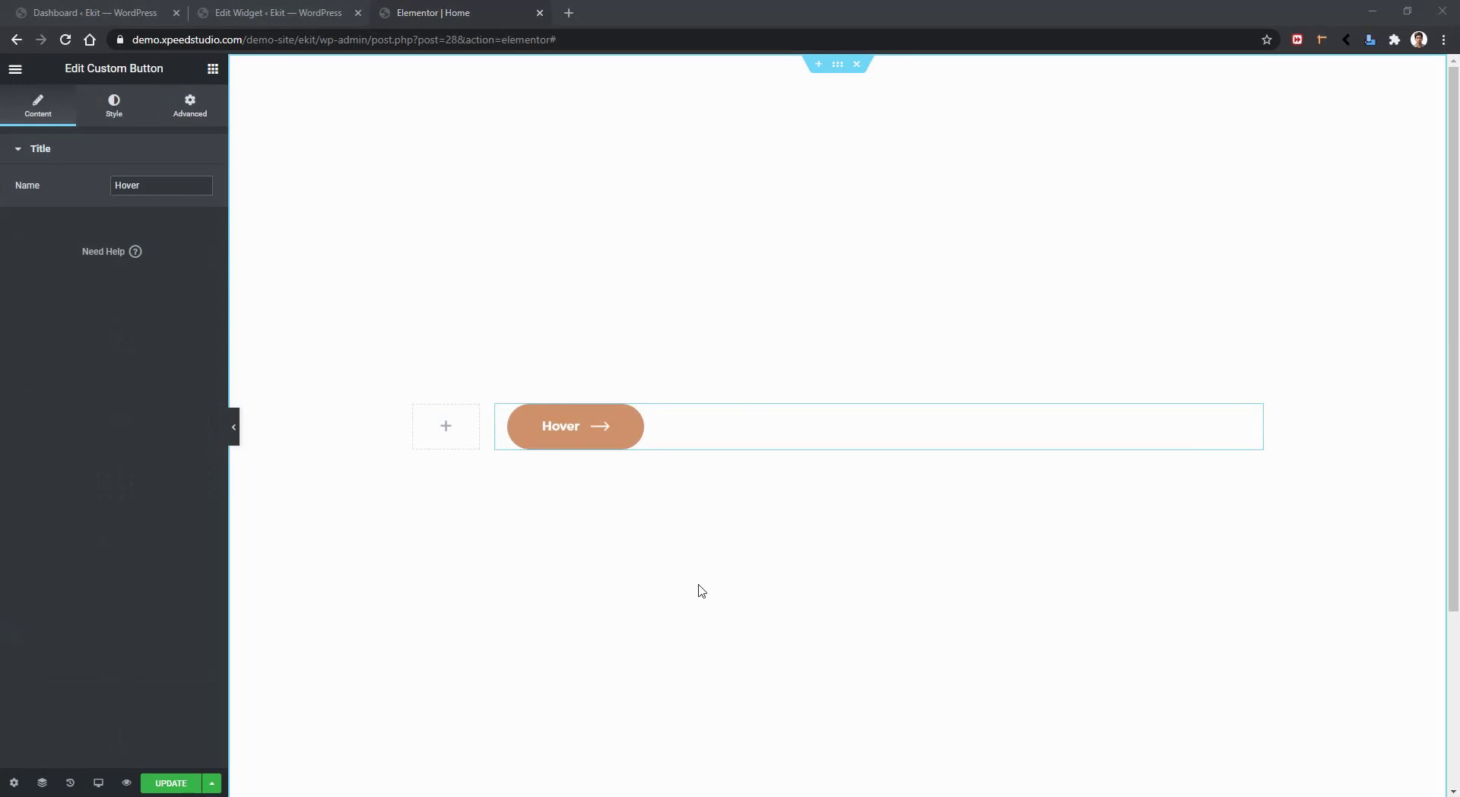
Return to the widget builder and add a Color control to the widget's style settings in a Title section
left_click(278, 13)
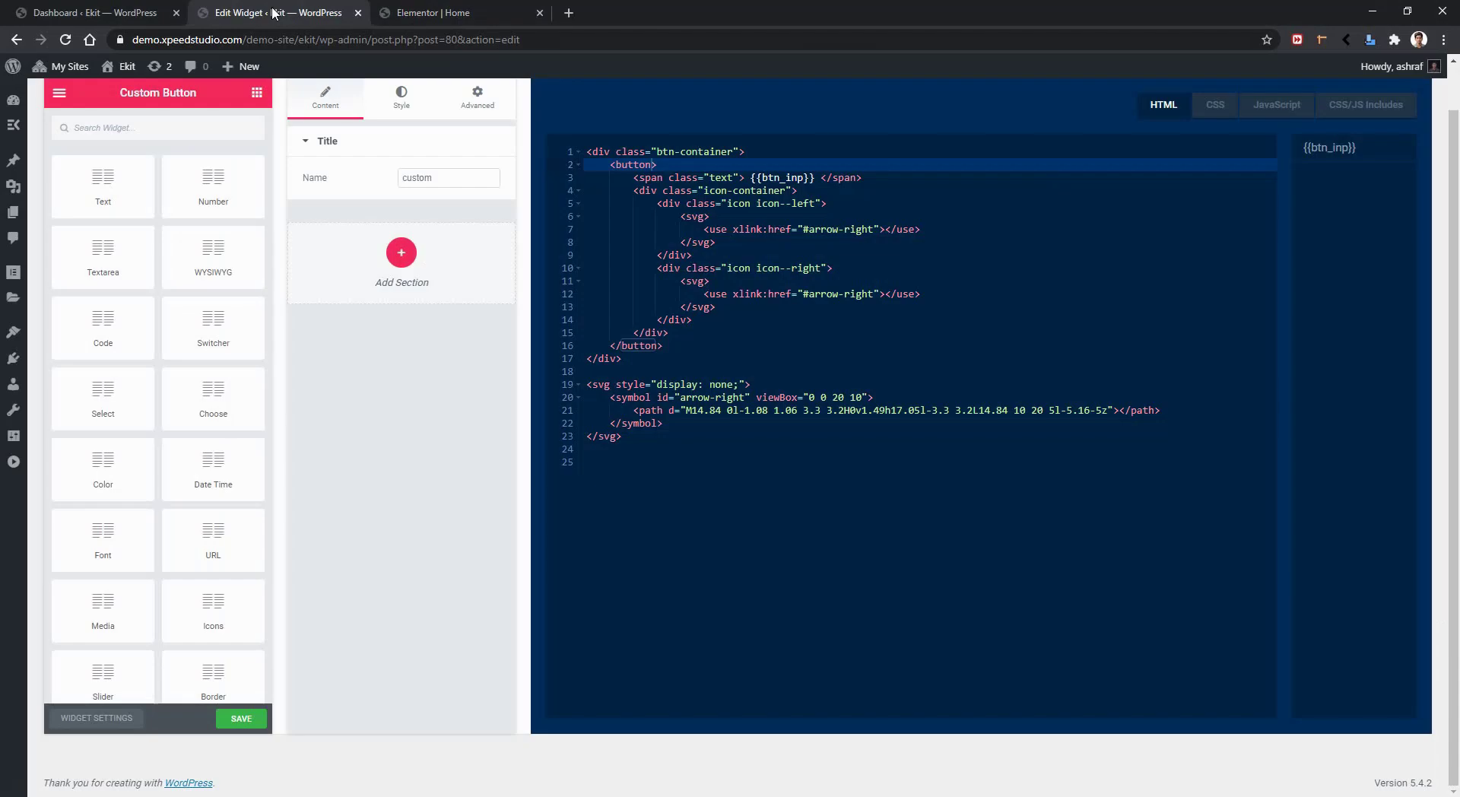
left_click(204, 134)
type("color")
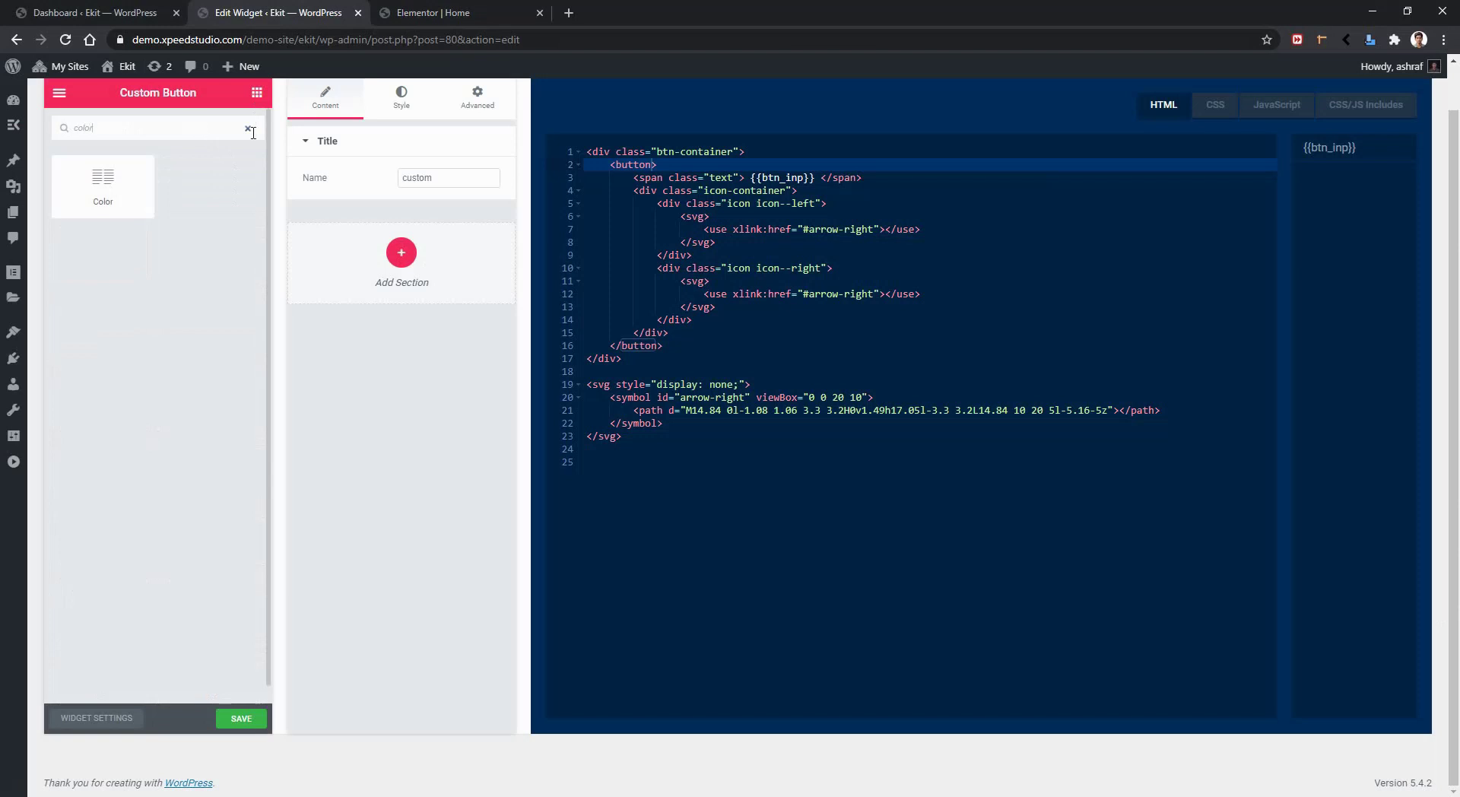
scroll(414, 147, "up", 1)
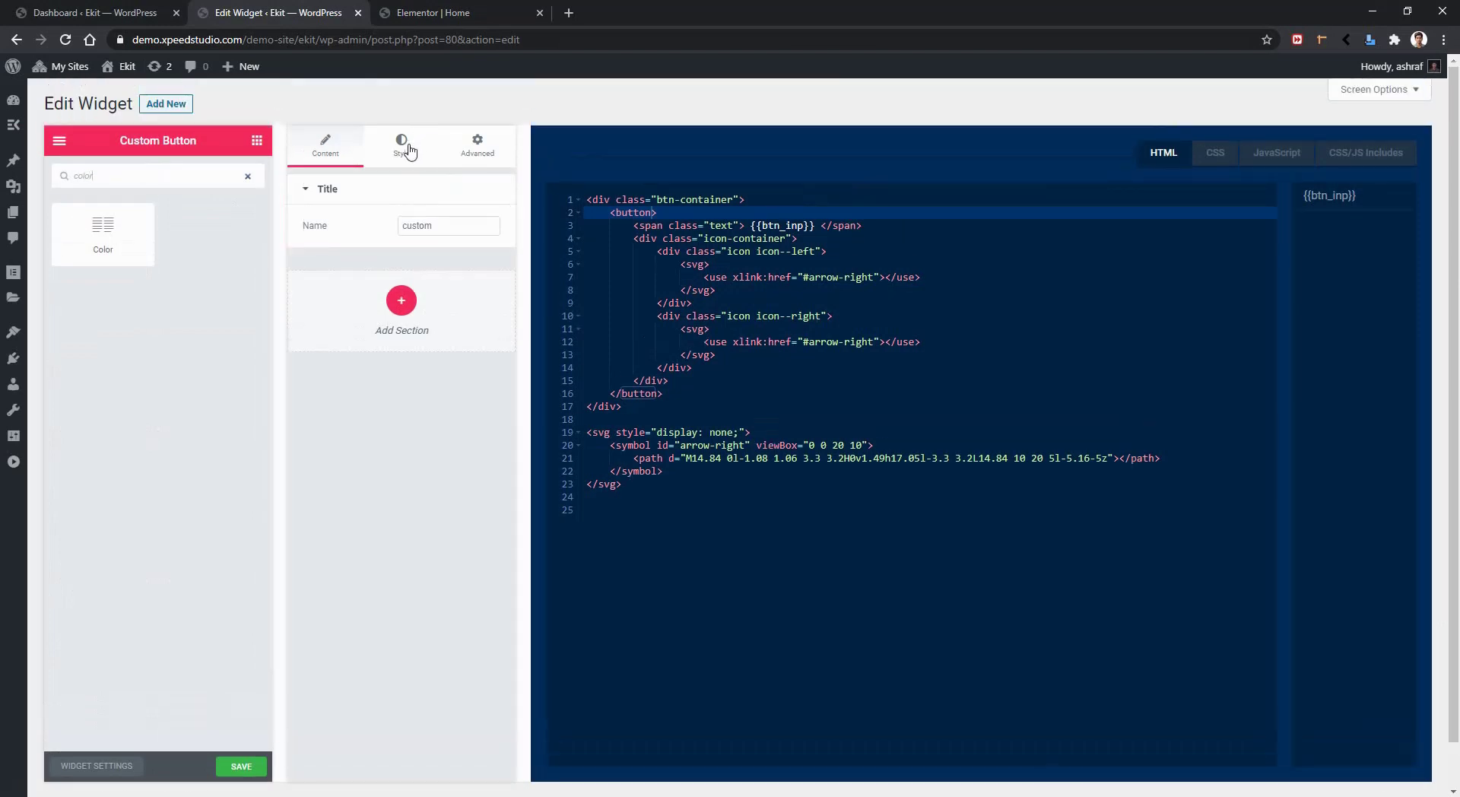
left_click(413, 146)
left_click_drag(118, 245, 373, 228)
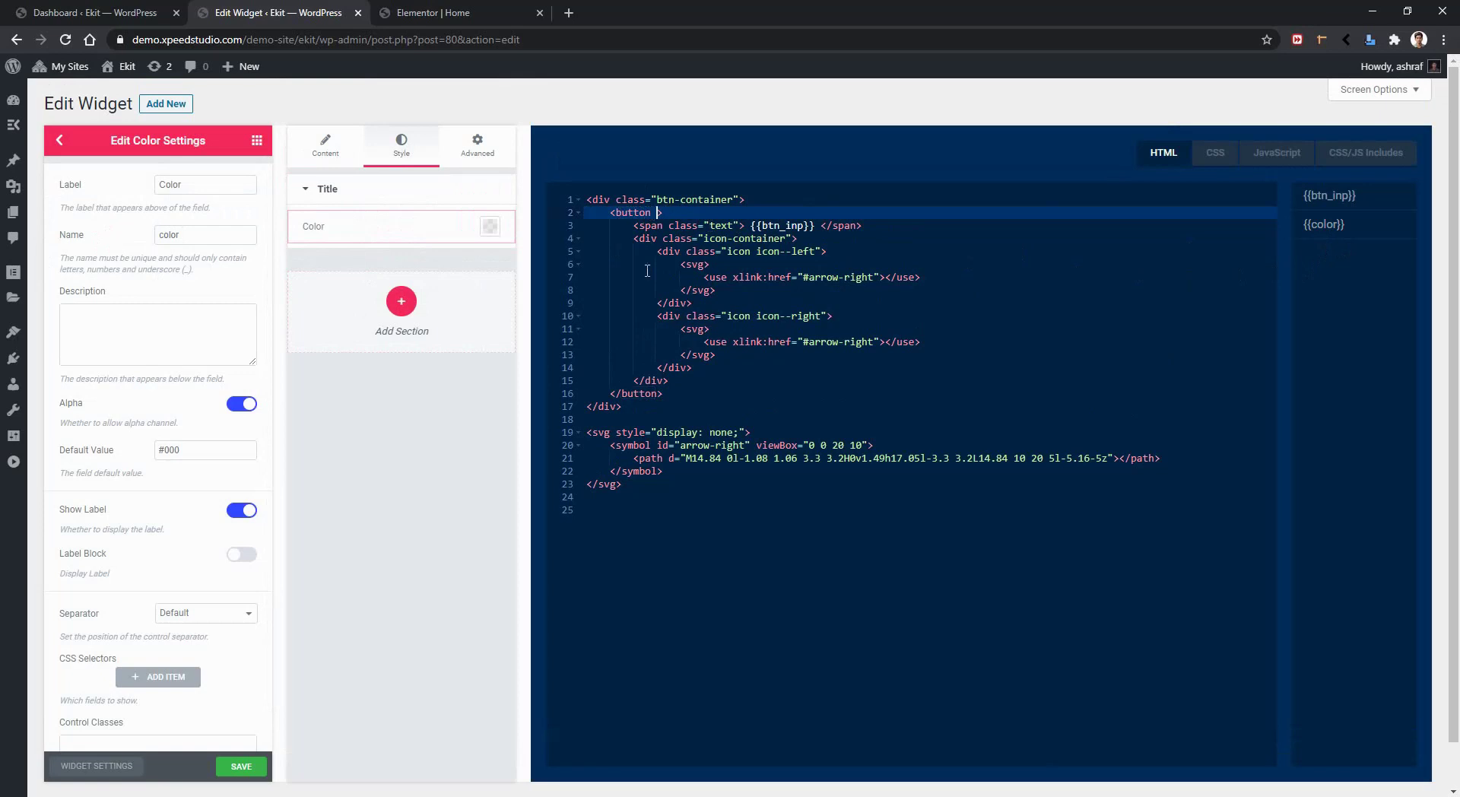
Add the inline style "background-color: {{color}}" to the opening button tag in the HTML and save the widget
type("style=\"background-color:")
left_click(1330, 227)
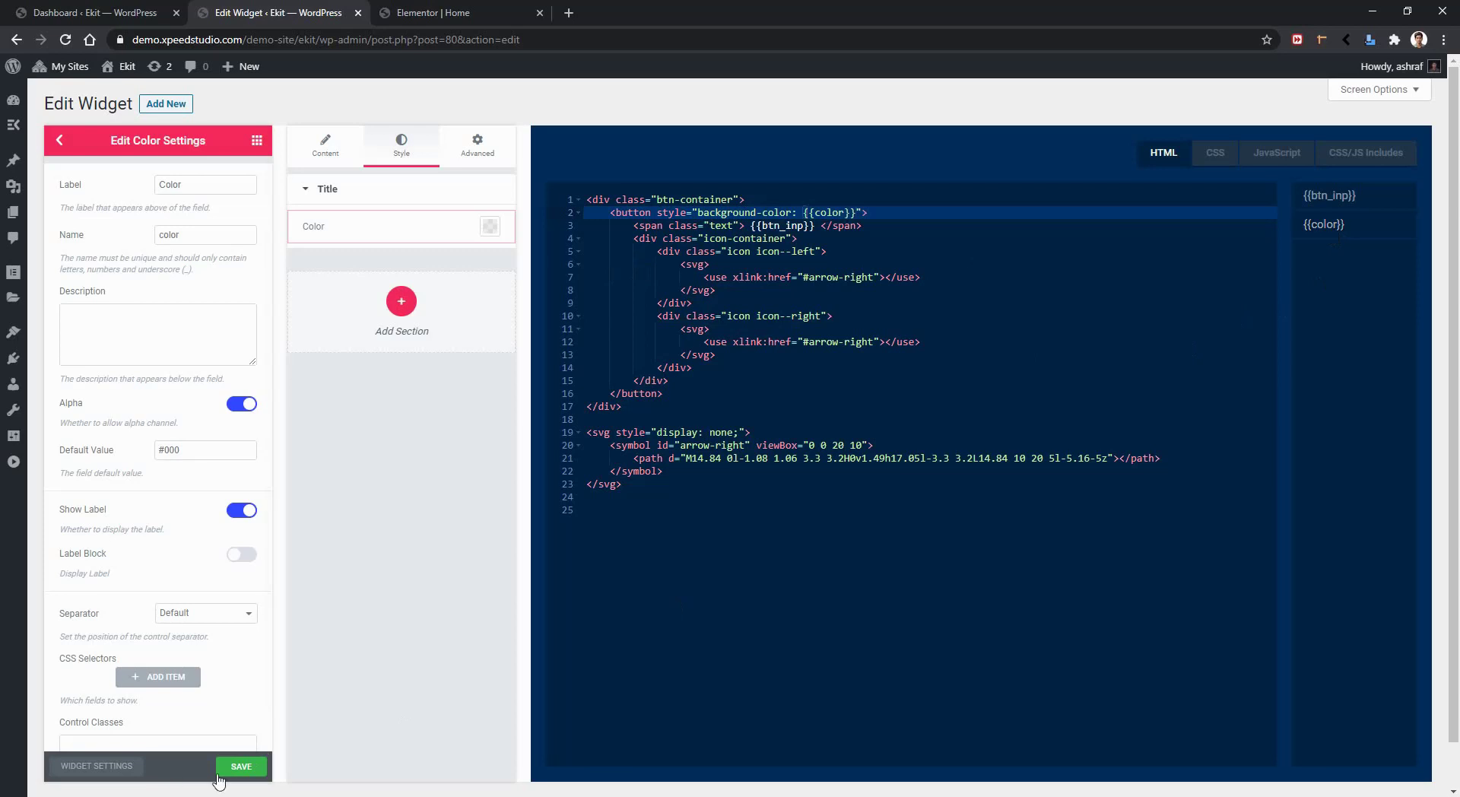
left_click(241, 768)
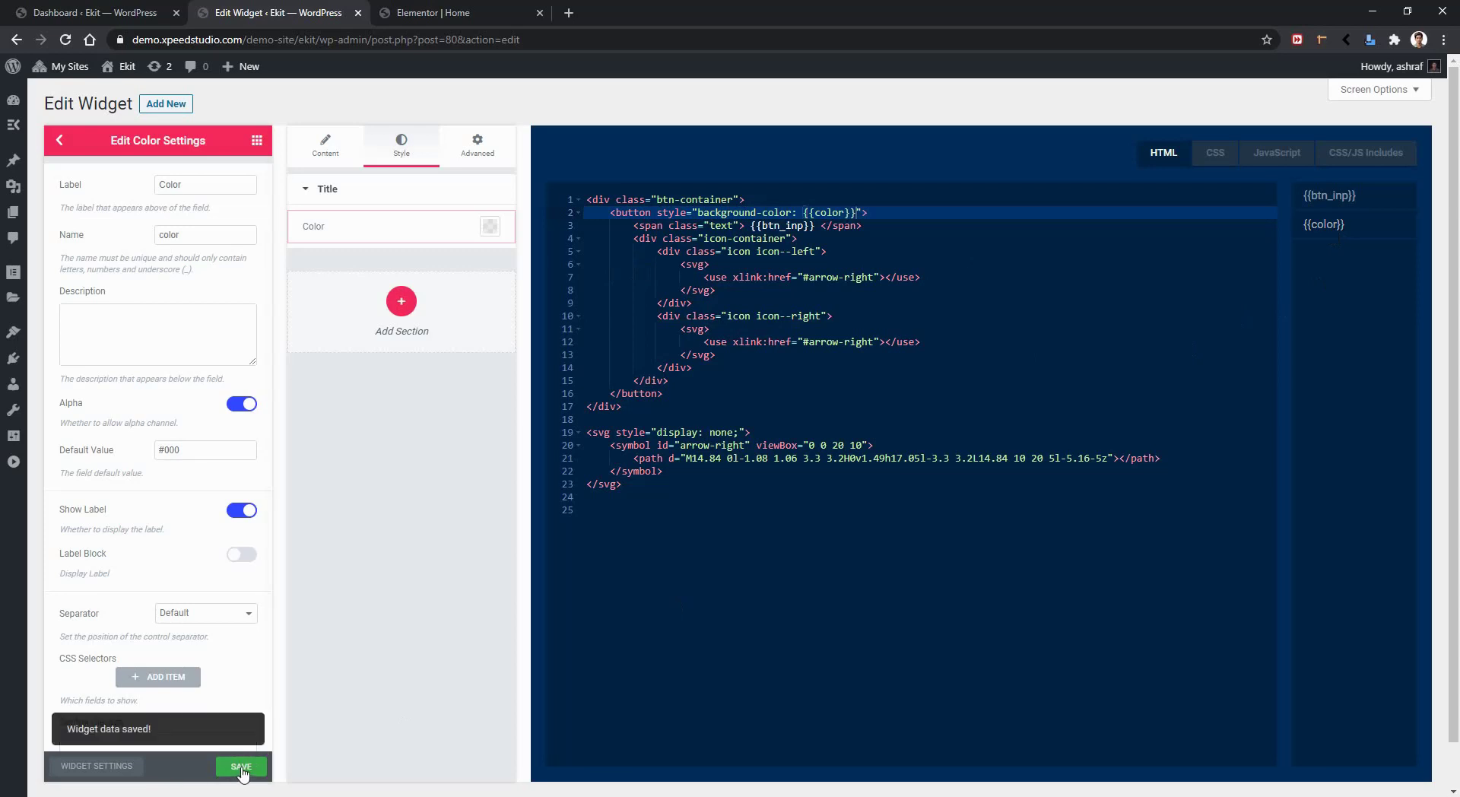
Reload the home page in the Elementor editor and set the custom button's style color to green #08E45E
left_click(443, 11)
left_click(65, 39)
left_click(801, 152)
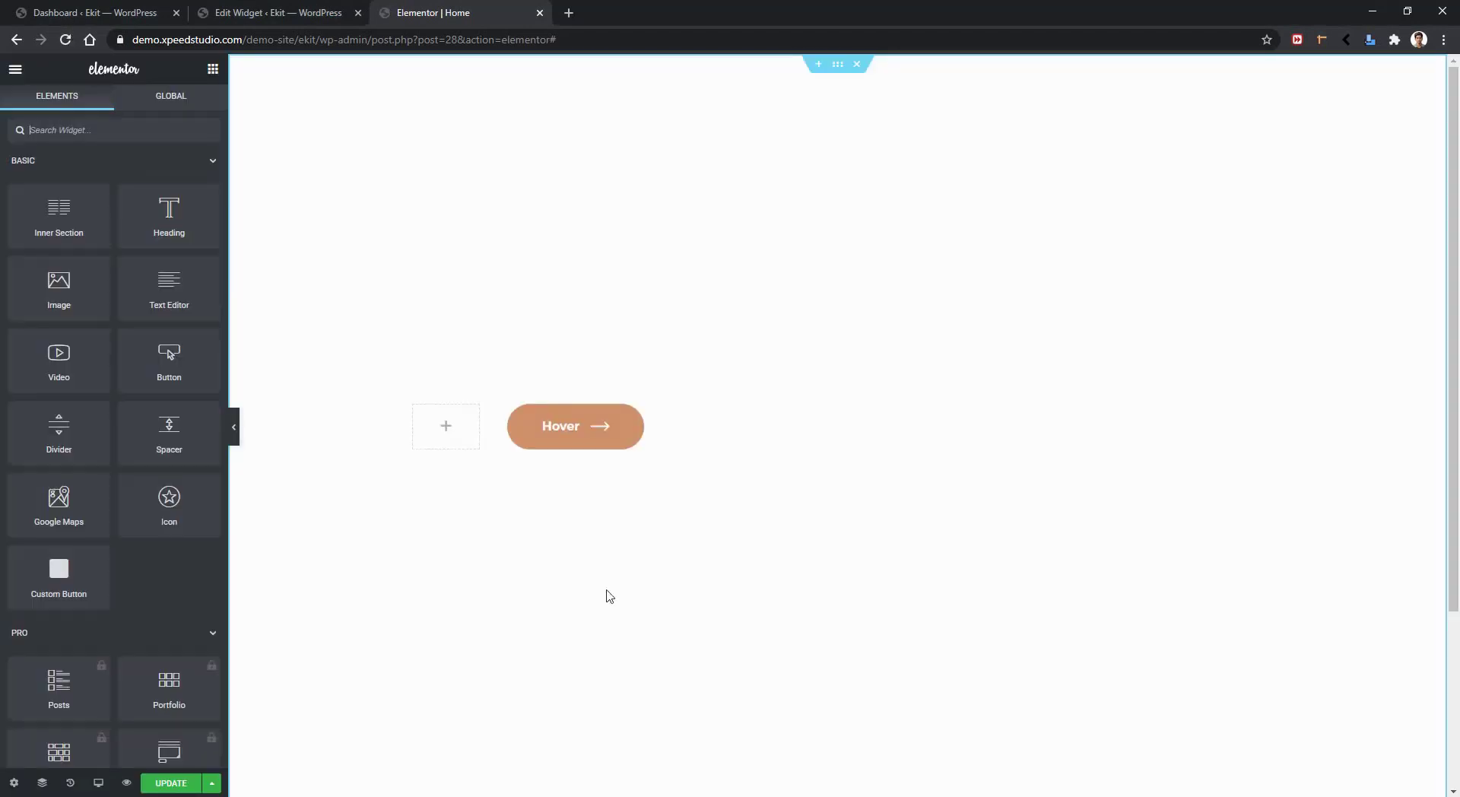
left_click(694, 434)
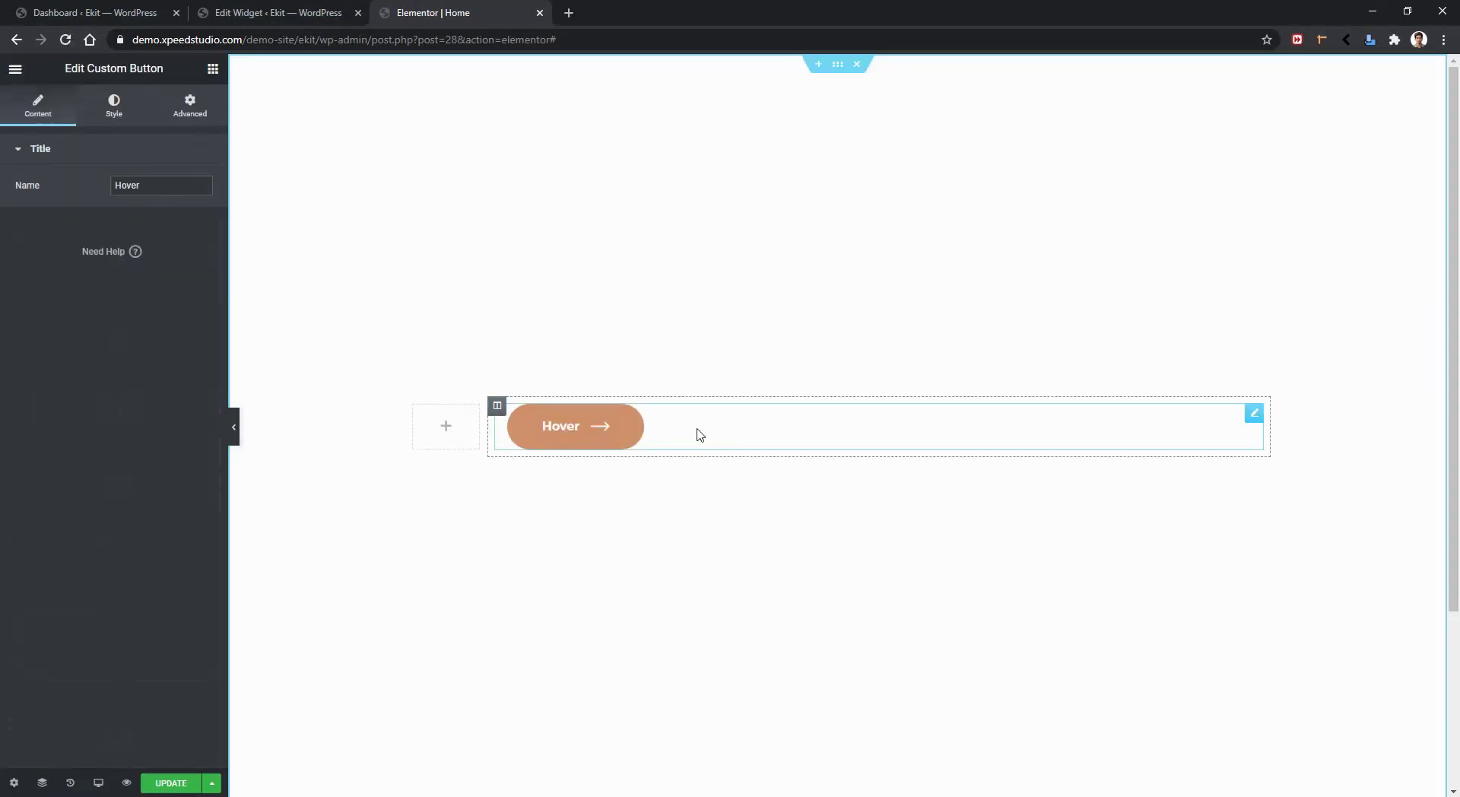
left_click(111, 107)
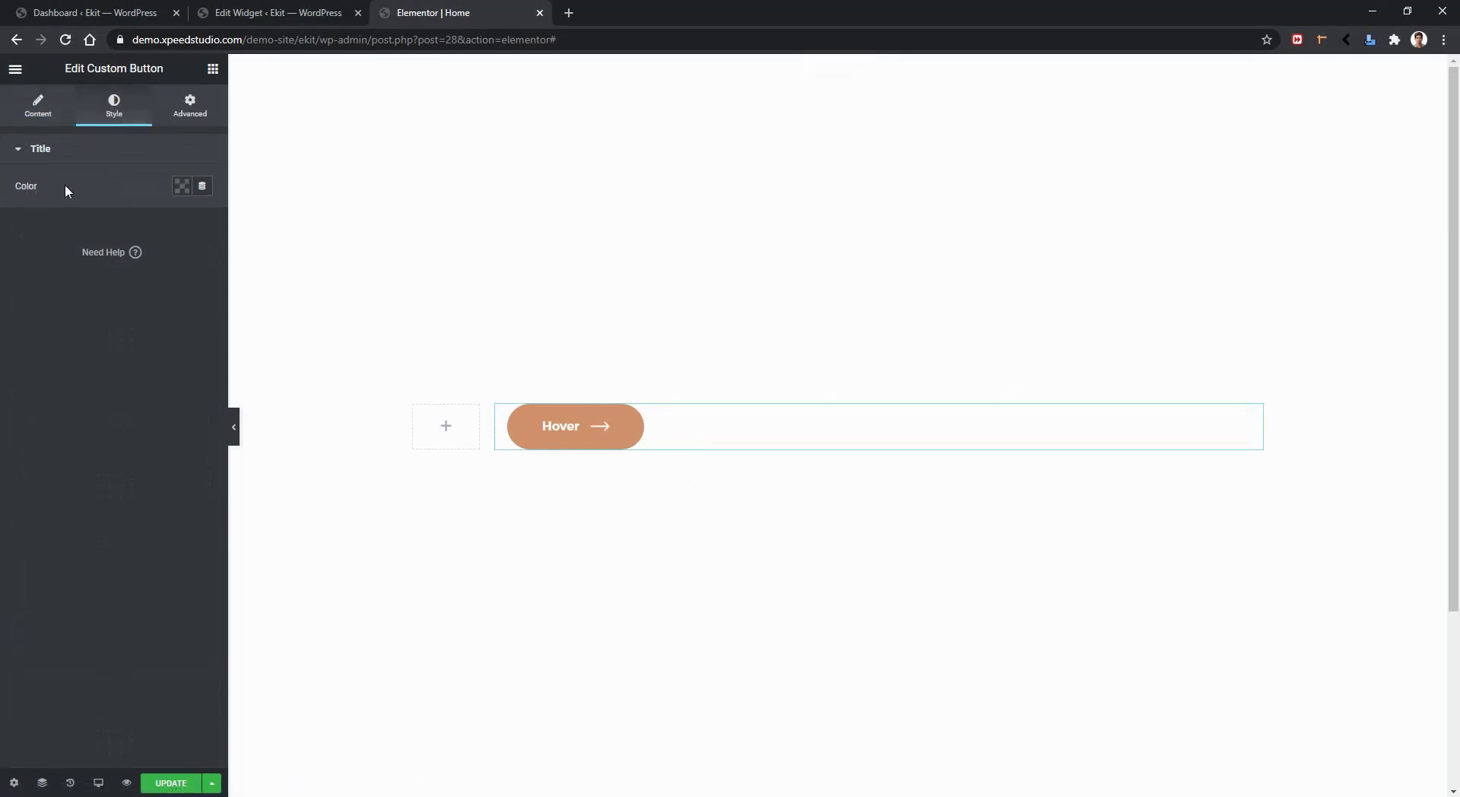
left_click(182, 187)
left_click(208, 222)
left_click(274, 260)
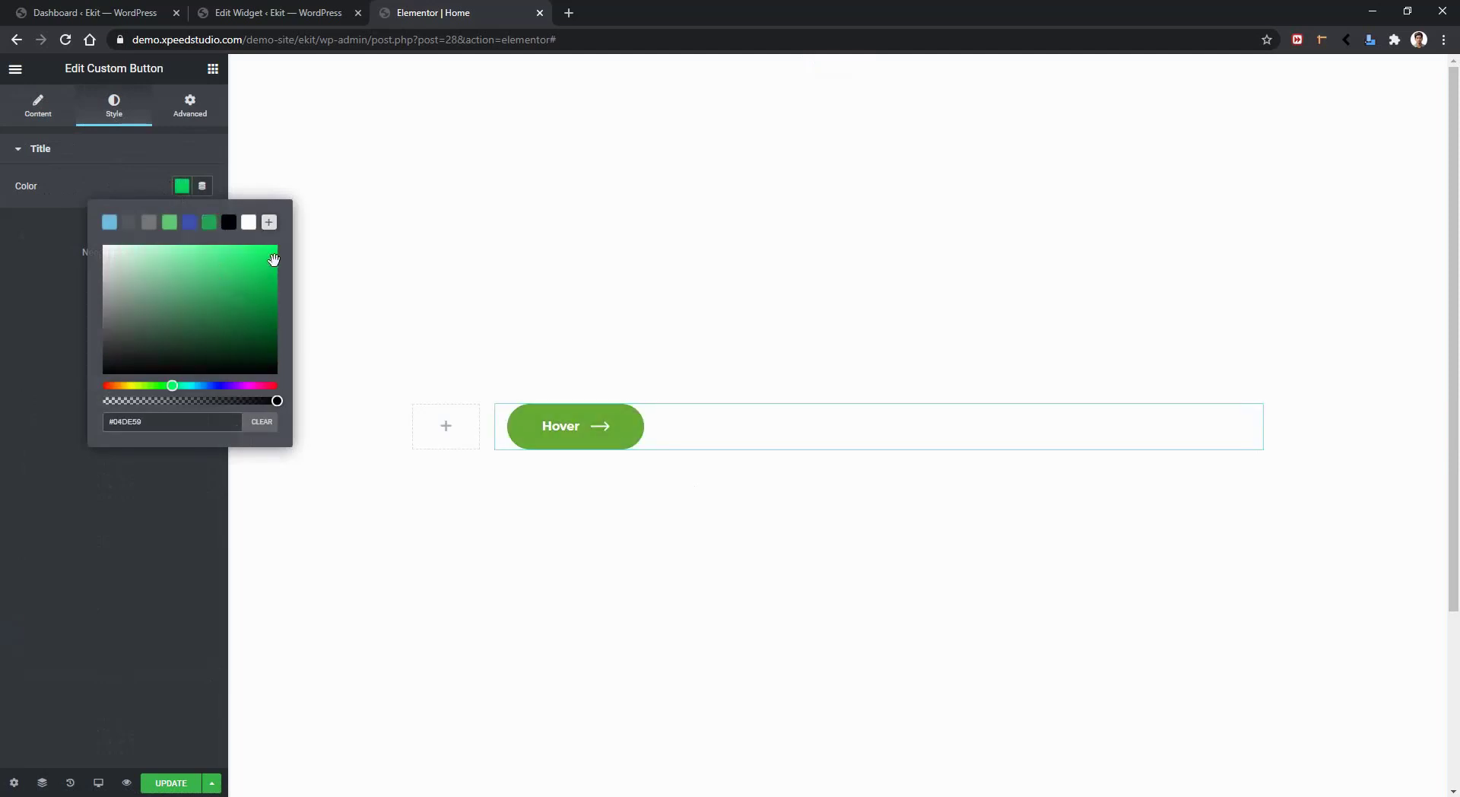
left_click_drag(274, 260, 266, 255)
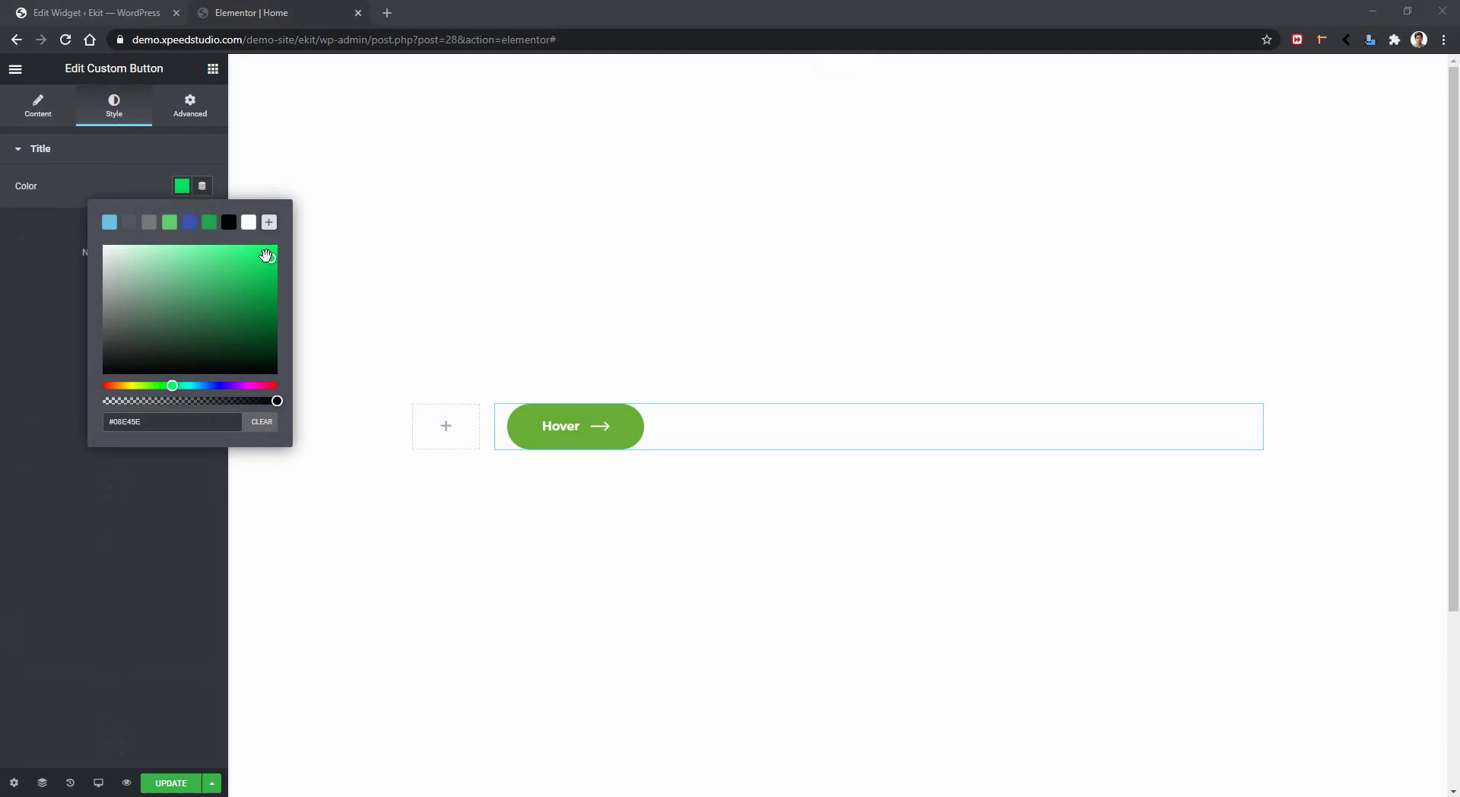
Return to the widget builder and add a CSS selector item to the Color control
left_click(73, 9)
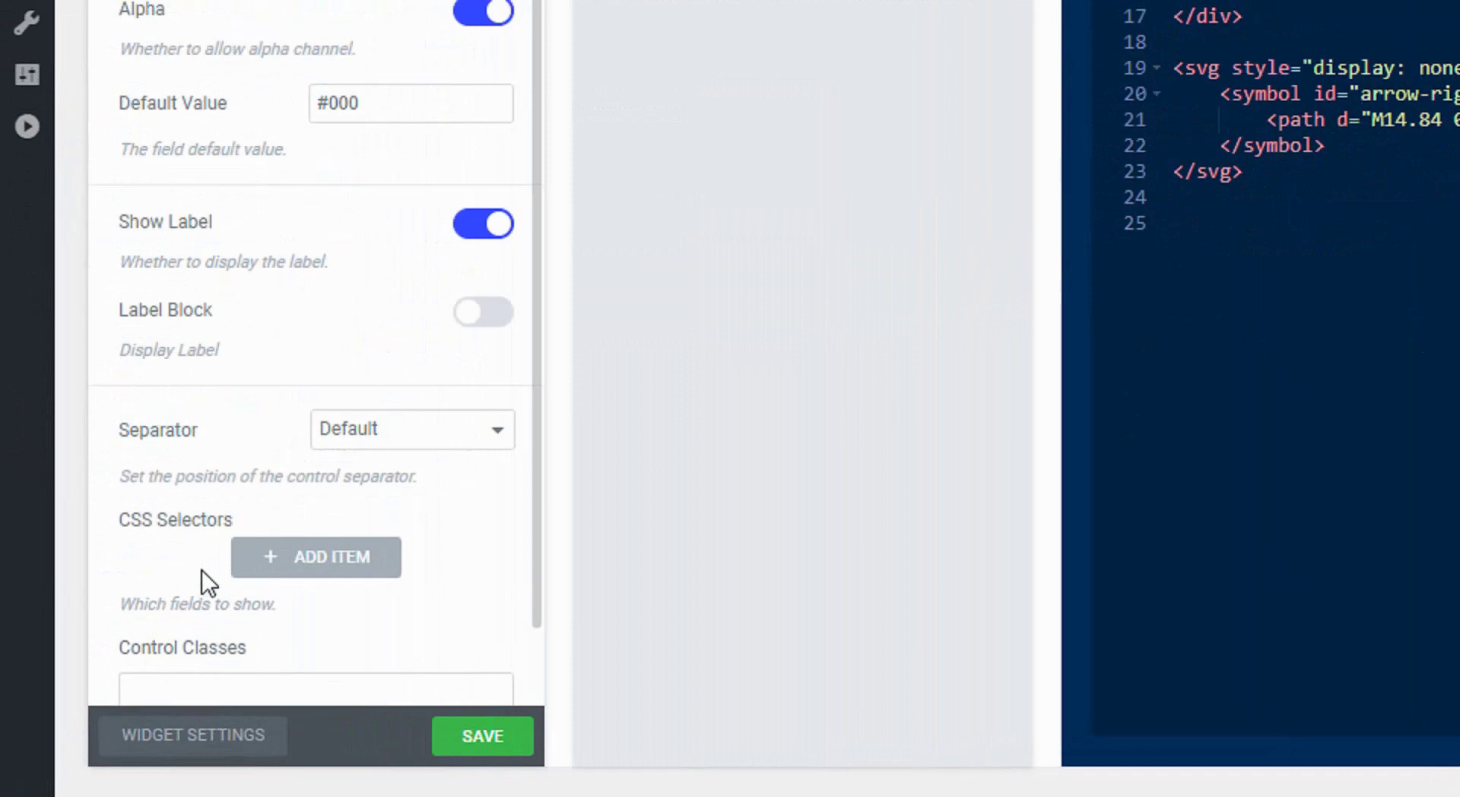
left_click(323, 569)
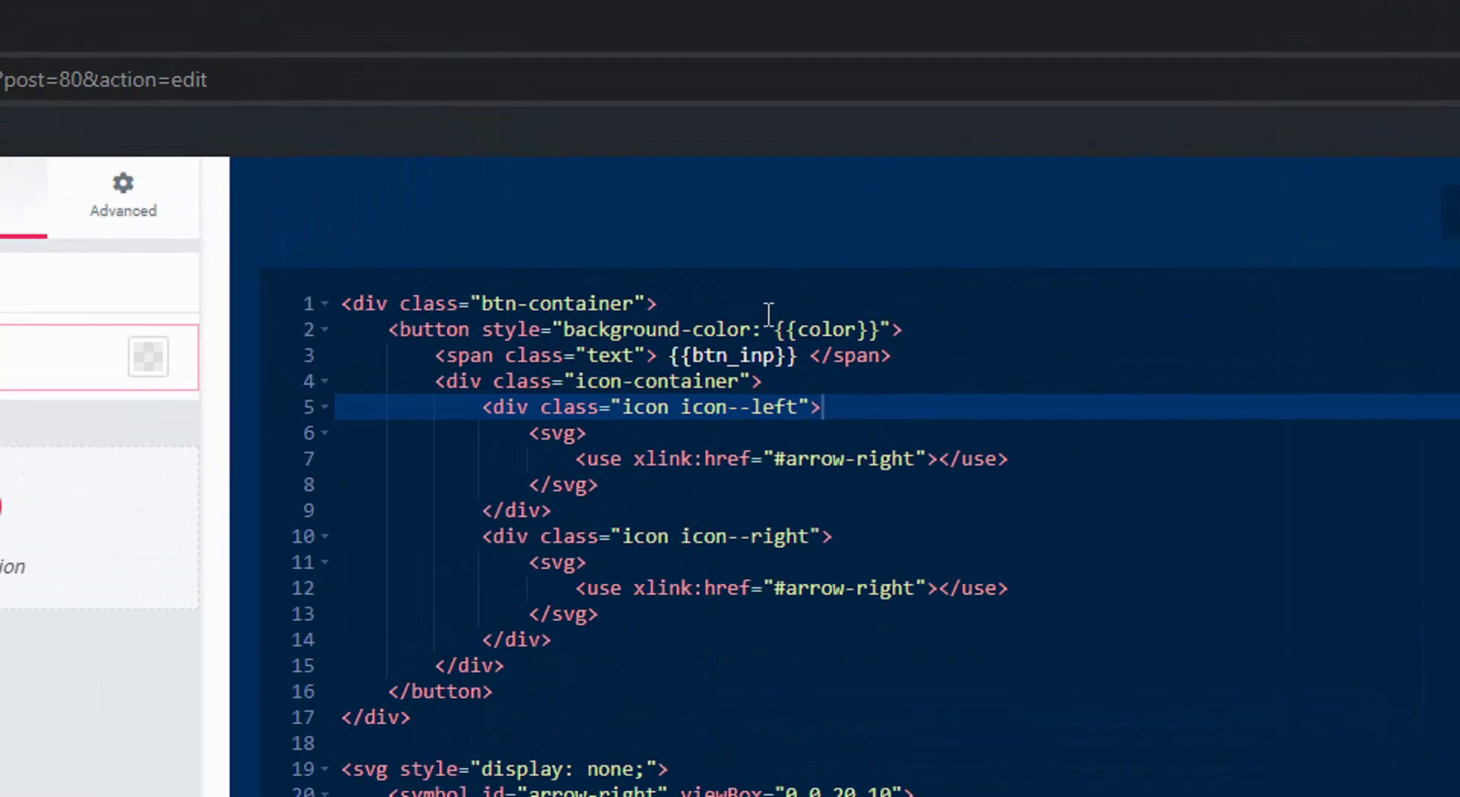
Replace the inline style attribute on the HTML's opening button tag with class="btn-clr"
left_click(892, 328)
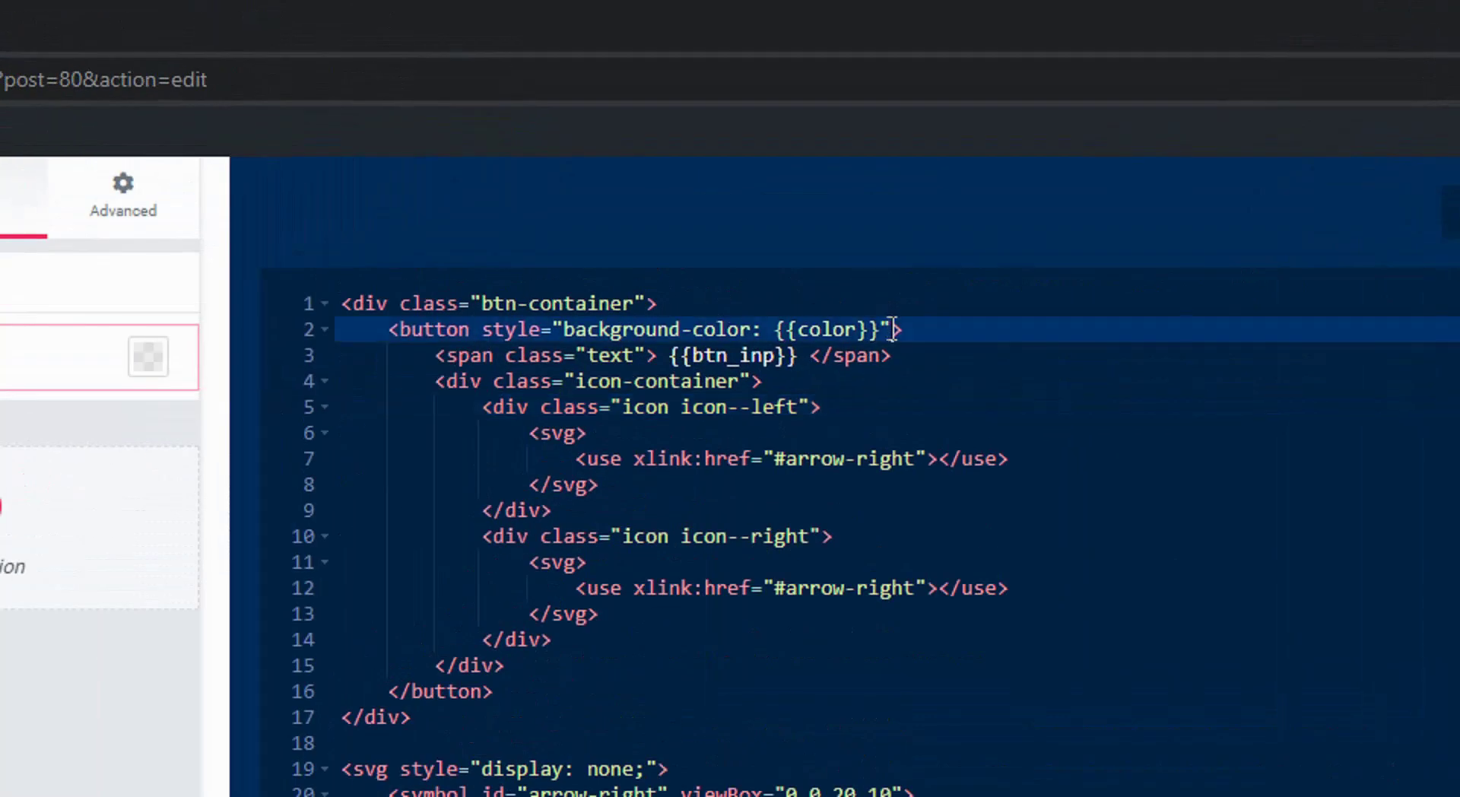
key("BackSpace")
key("BackSpace")
key("BackSpace")
key("BackSpace")
key("BackSpace")
key("BackSpace")
key("BackSpace")
key("BackSpace")
key("BackSpace")
key("BackSpace")
key("BackSpace")
key("BackSpace")
key("BackSpace")
key("BackSpace")
key("BackSpace")
key("BackSpace")
key("BackSpace")
key("BackSpace")
key("BackSpace")
key("BackSpace")
key("BackSpace")
key("BackSpace")
key("BackSpace")
key("BackSpace")
key("BackSpace")
key("BackSpace")
key("BackSpace")
key("BackSpace")
key("BackSpace")
key("BackSpace")
key("BackSpace")
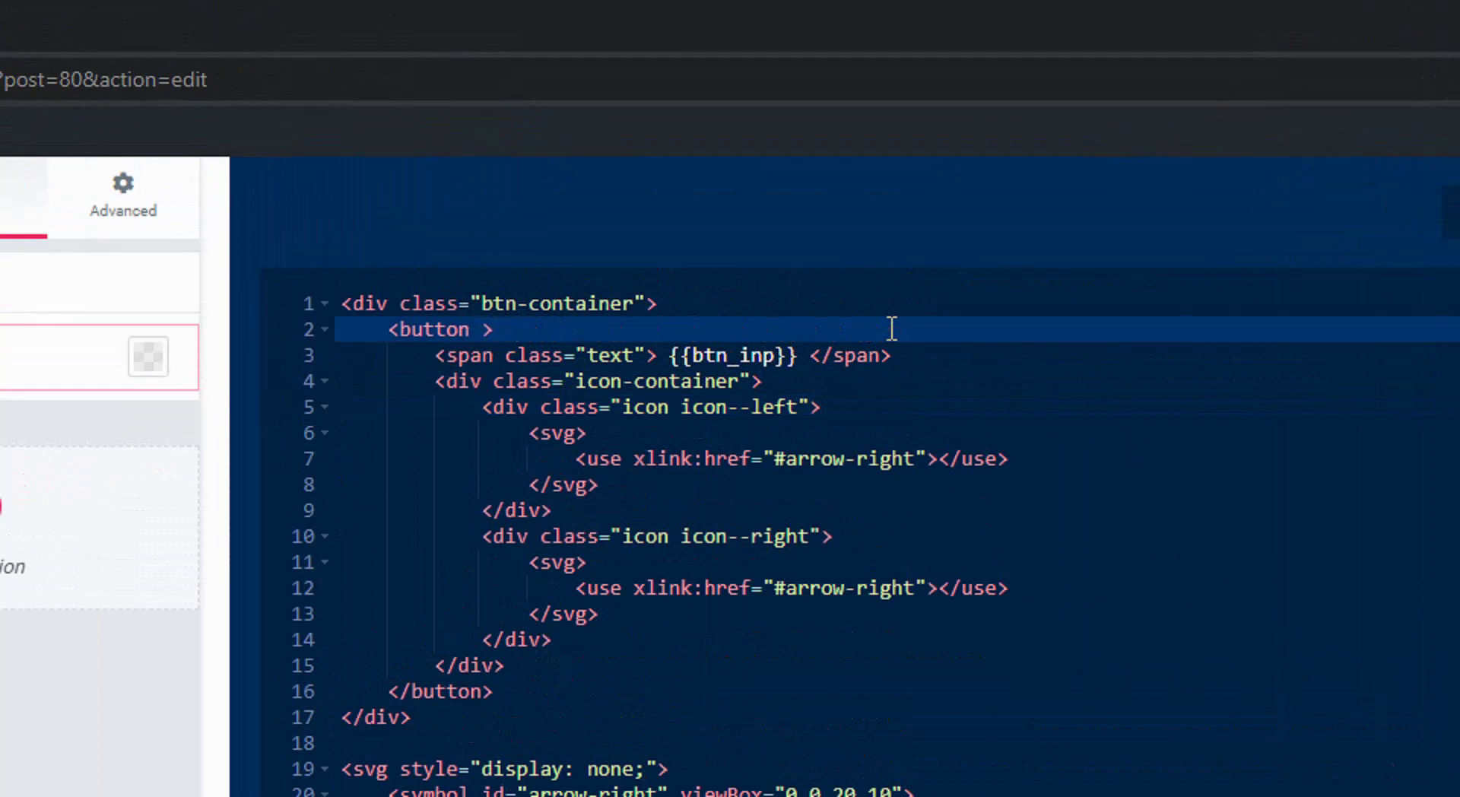
type("class=\"btn-clr")
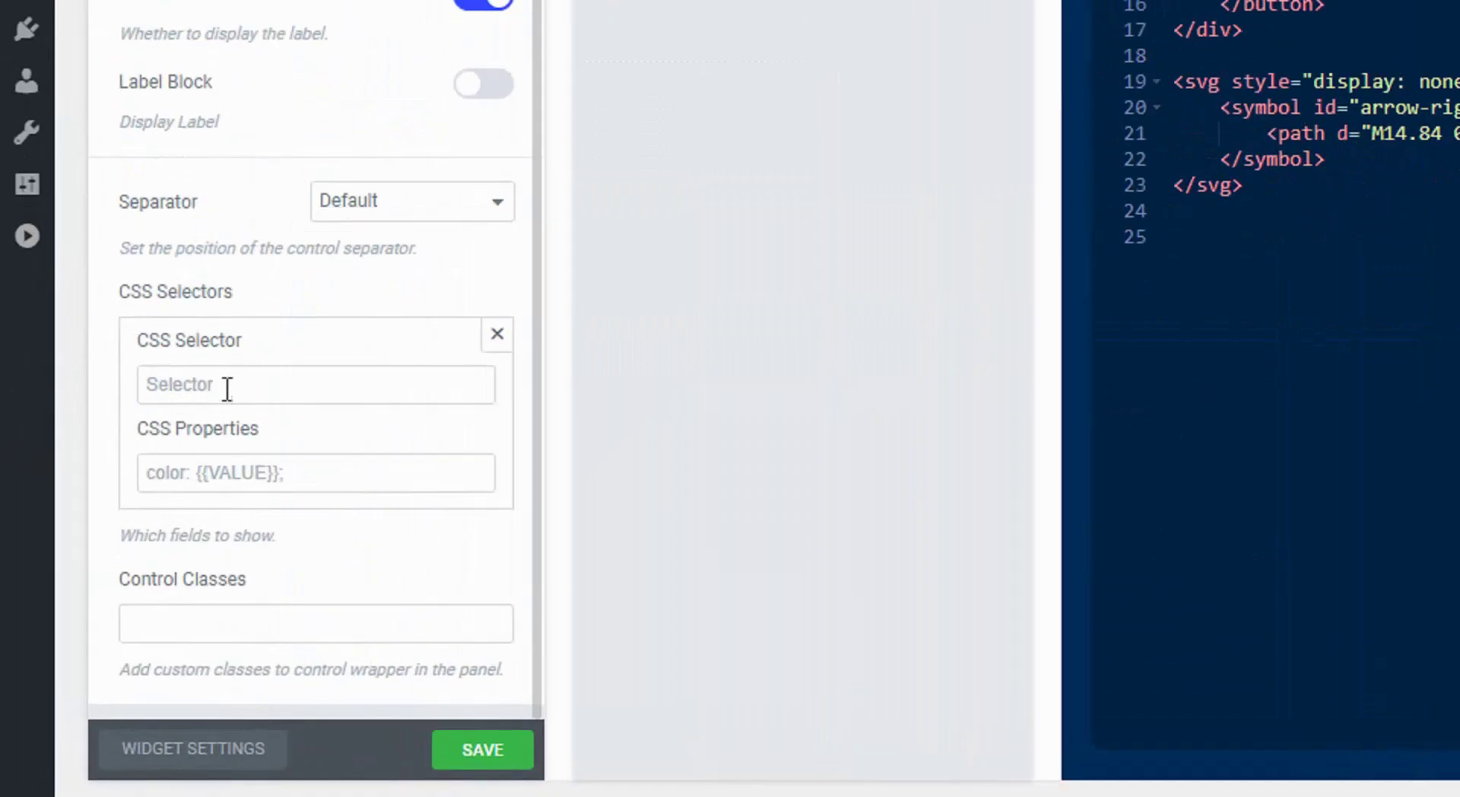
Give the Color control the CSS selector ".btn-clr" with the property "background-color:{{VALUE}}" and save the widget
left_click(116, 538)
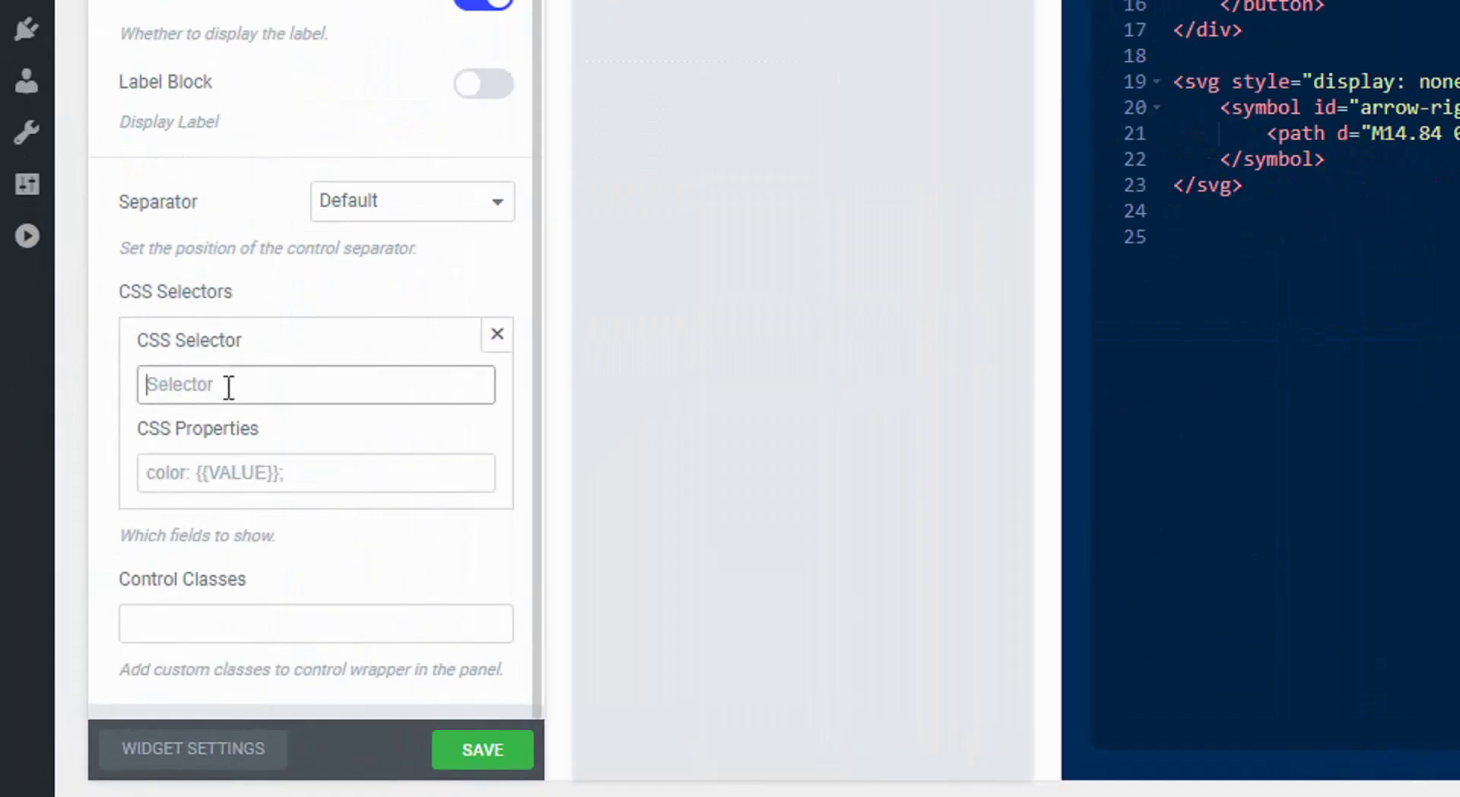
type(".btn-clr")
left_click(204, 475)
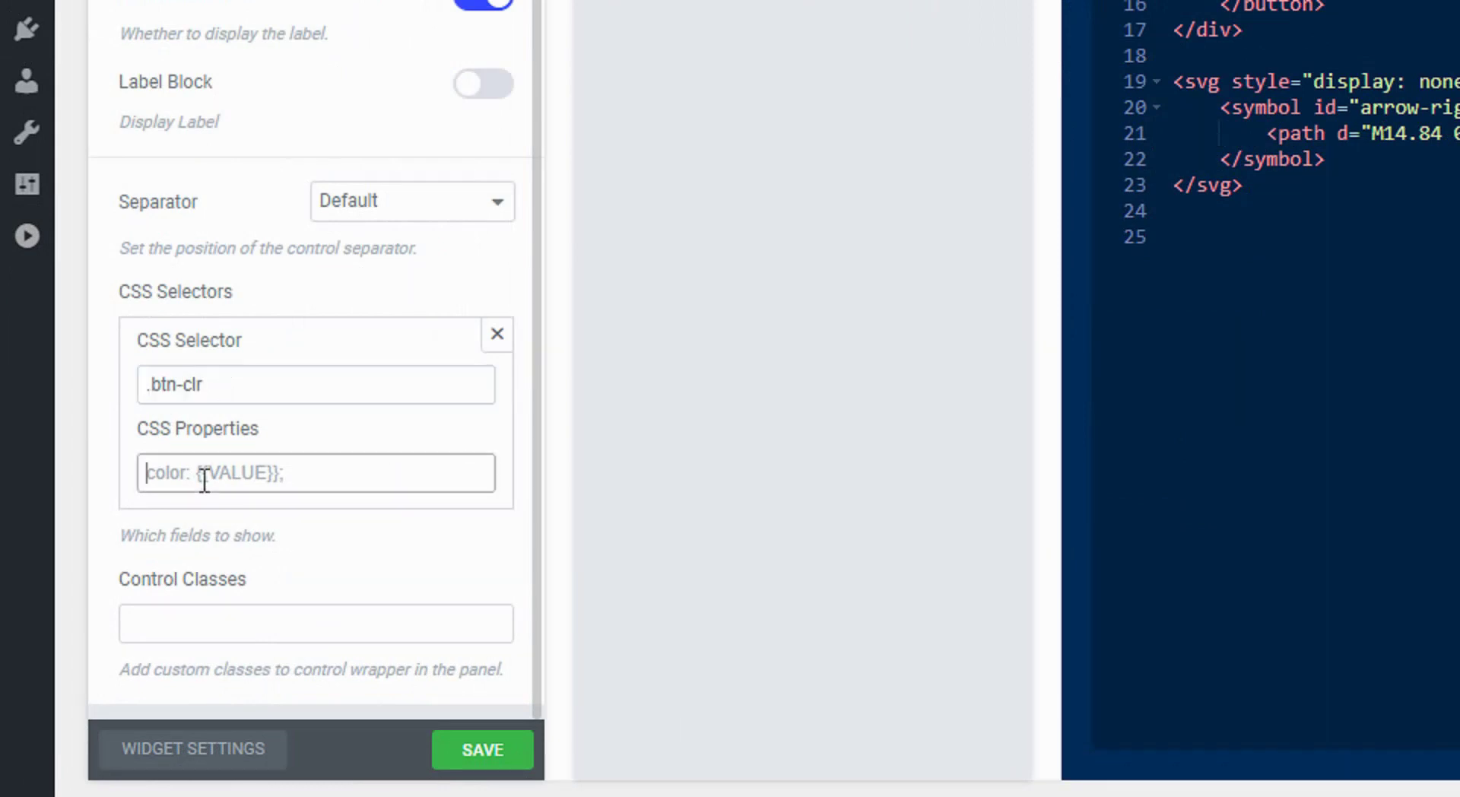
type("background-color:")
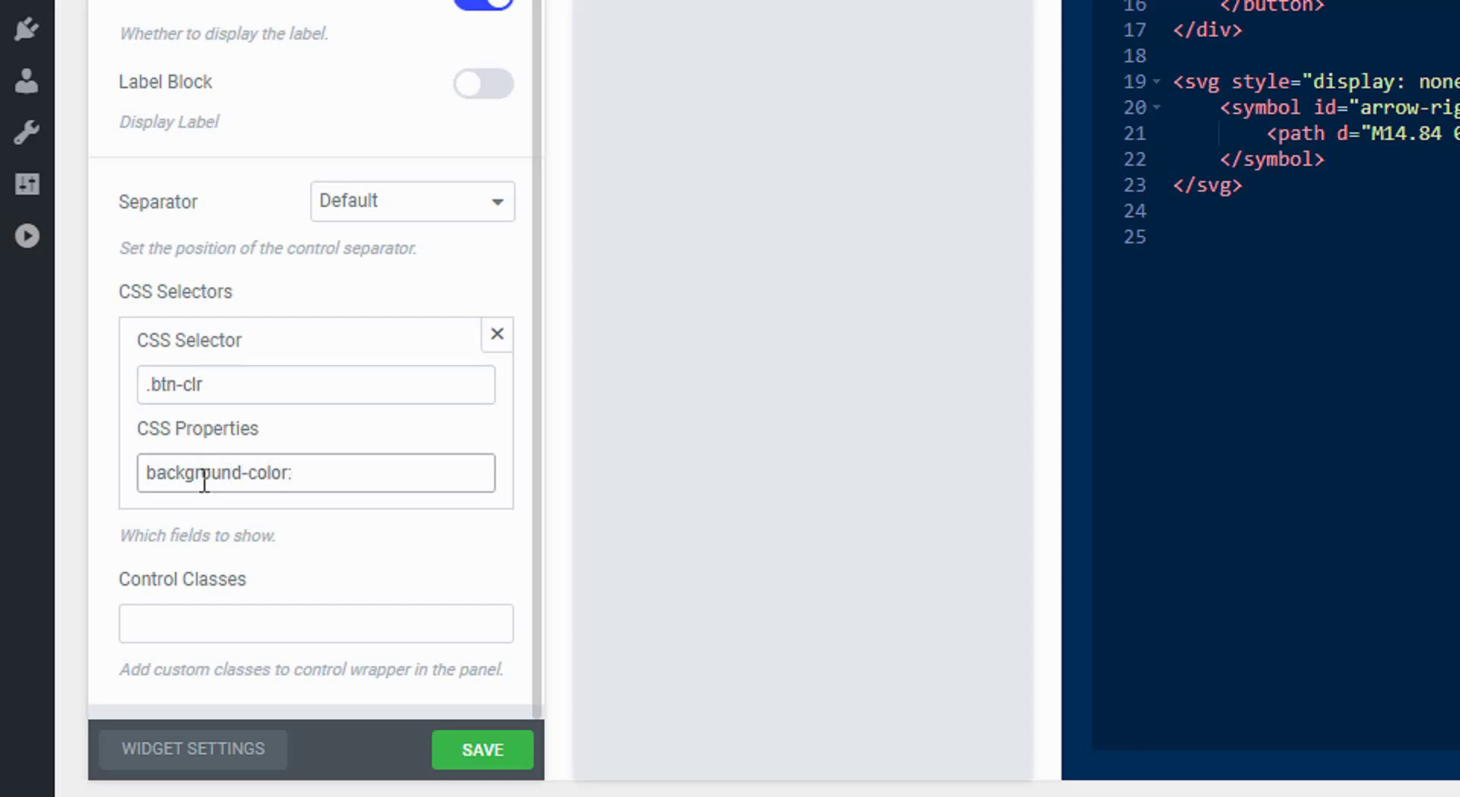
type("{{}")
type("}")
type("VALUE")
left_click(477, 752)
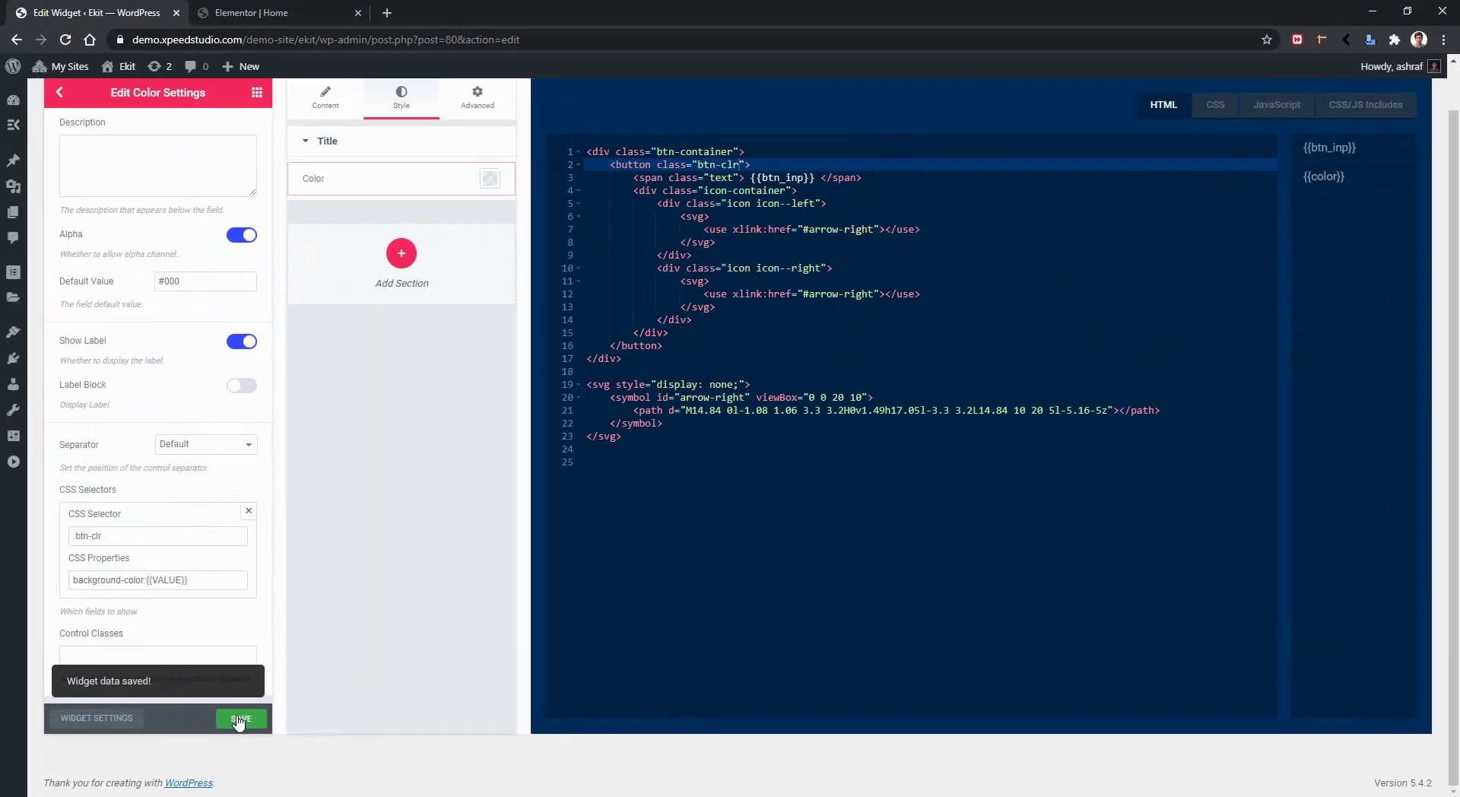
Switch to the Elementor home page editor, reload it, and set the custom button's style color to near-black #0A0C0B
left_click(282, 13)
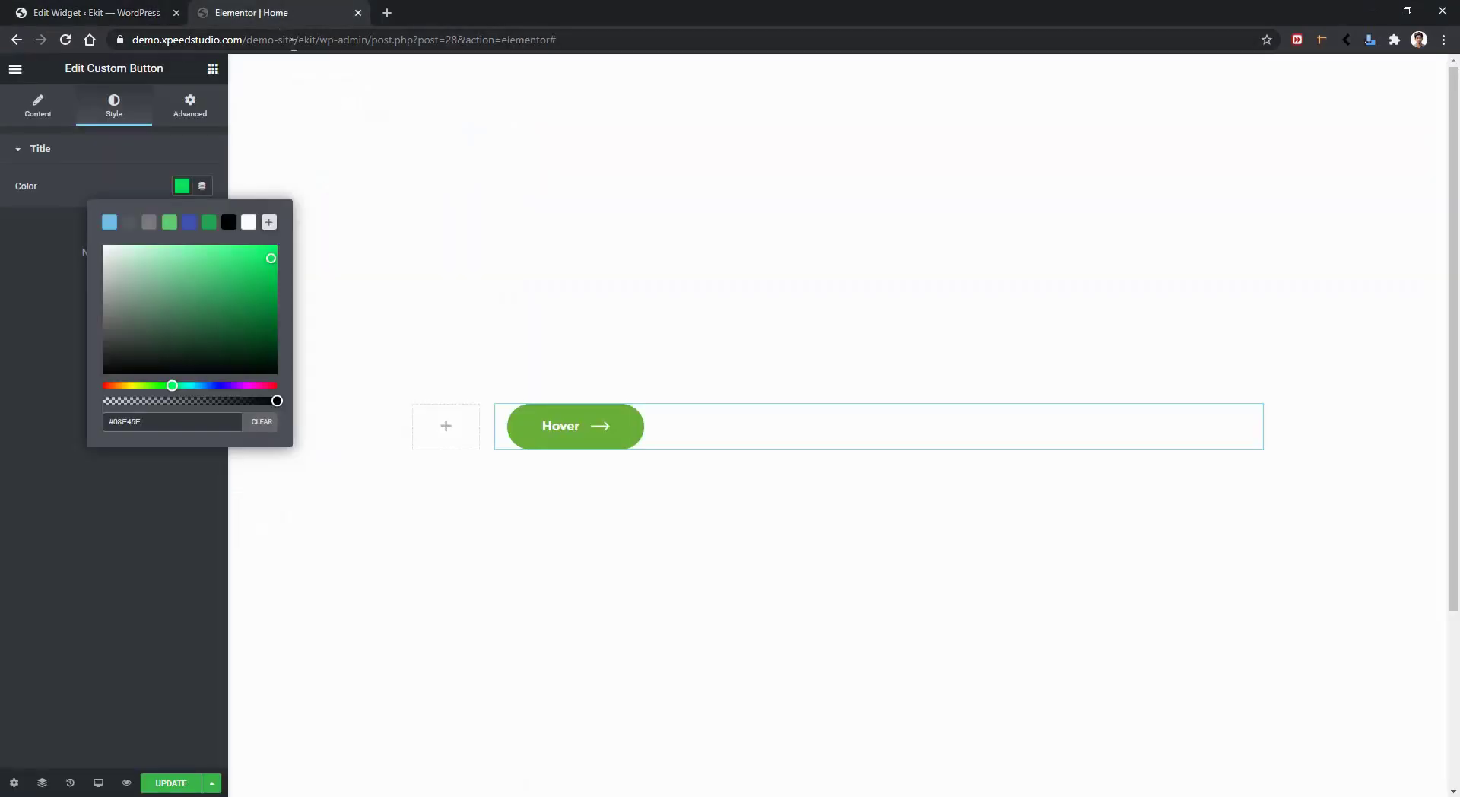
key("F5")
key("Return")
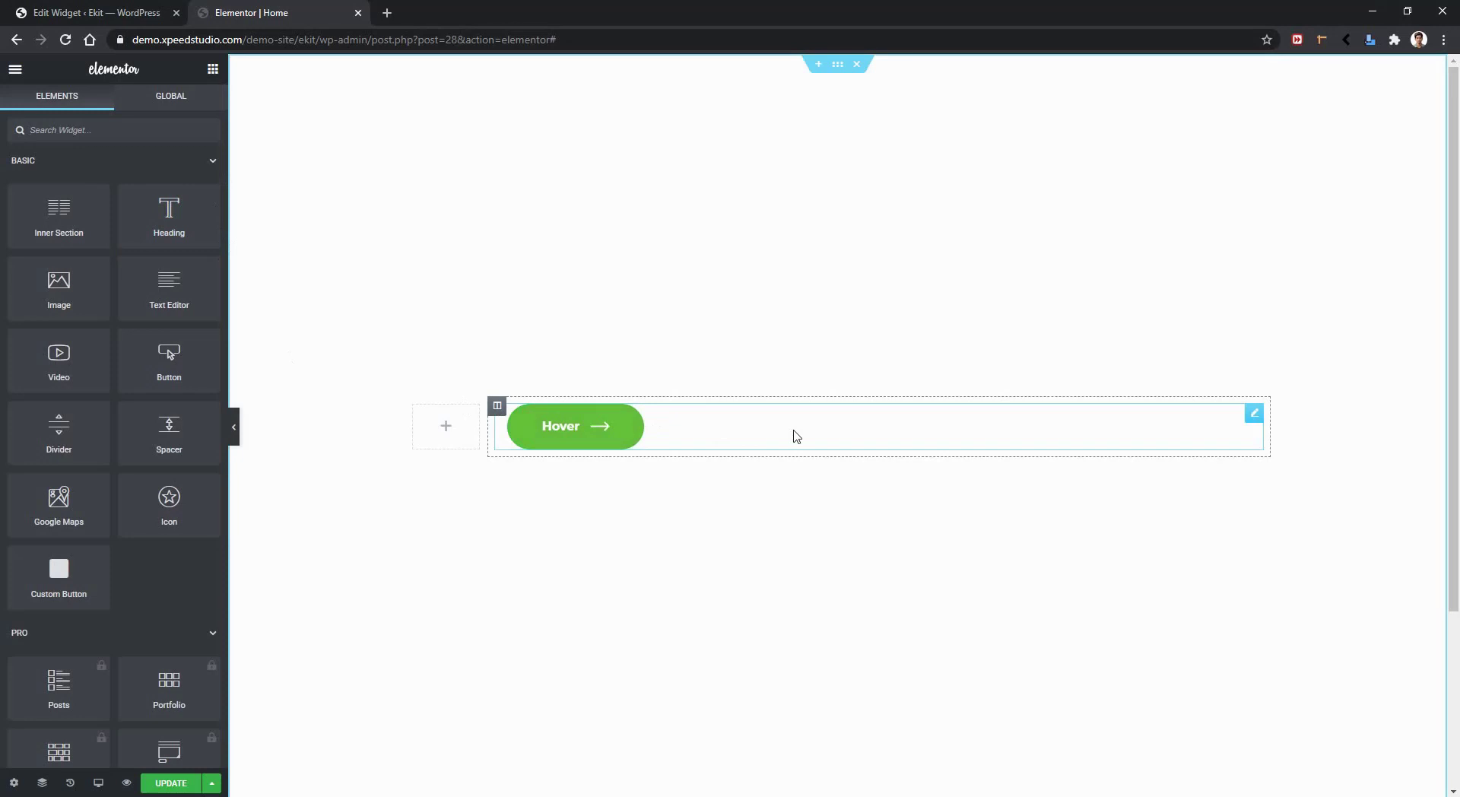
left_click(796, 436)
left_click(115, 112)
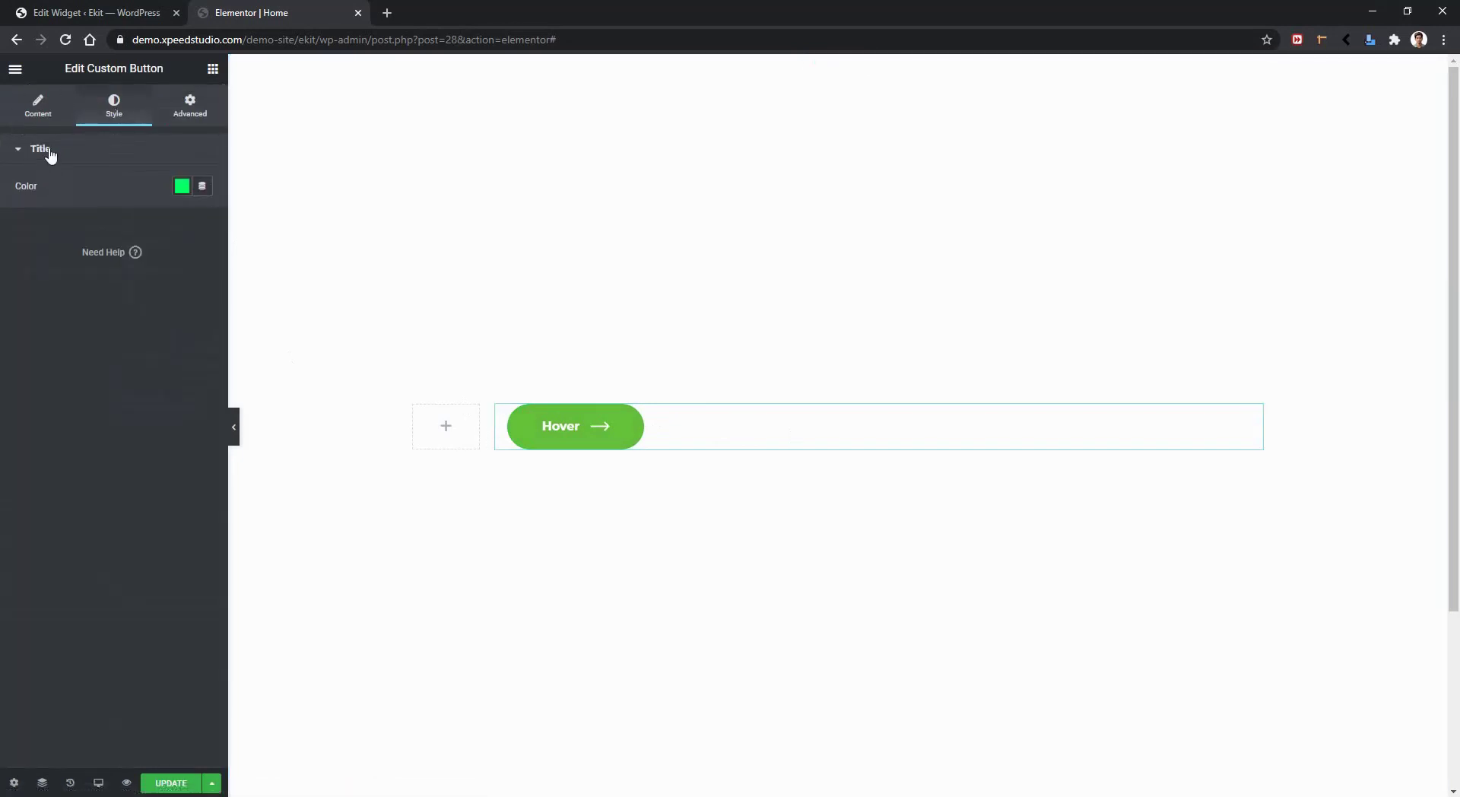
left_click(181, 189)
left_click_drag(204, 299, 130, 368)
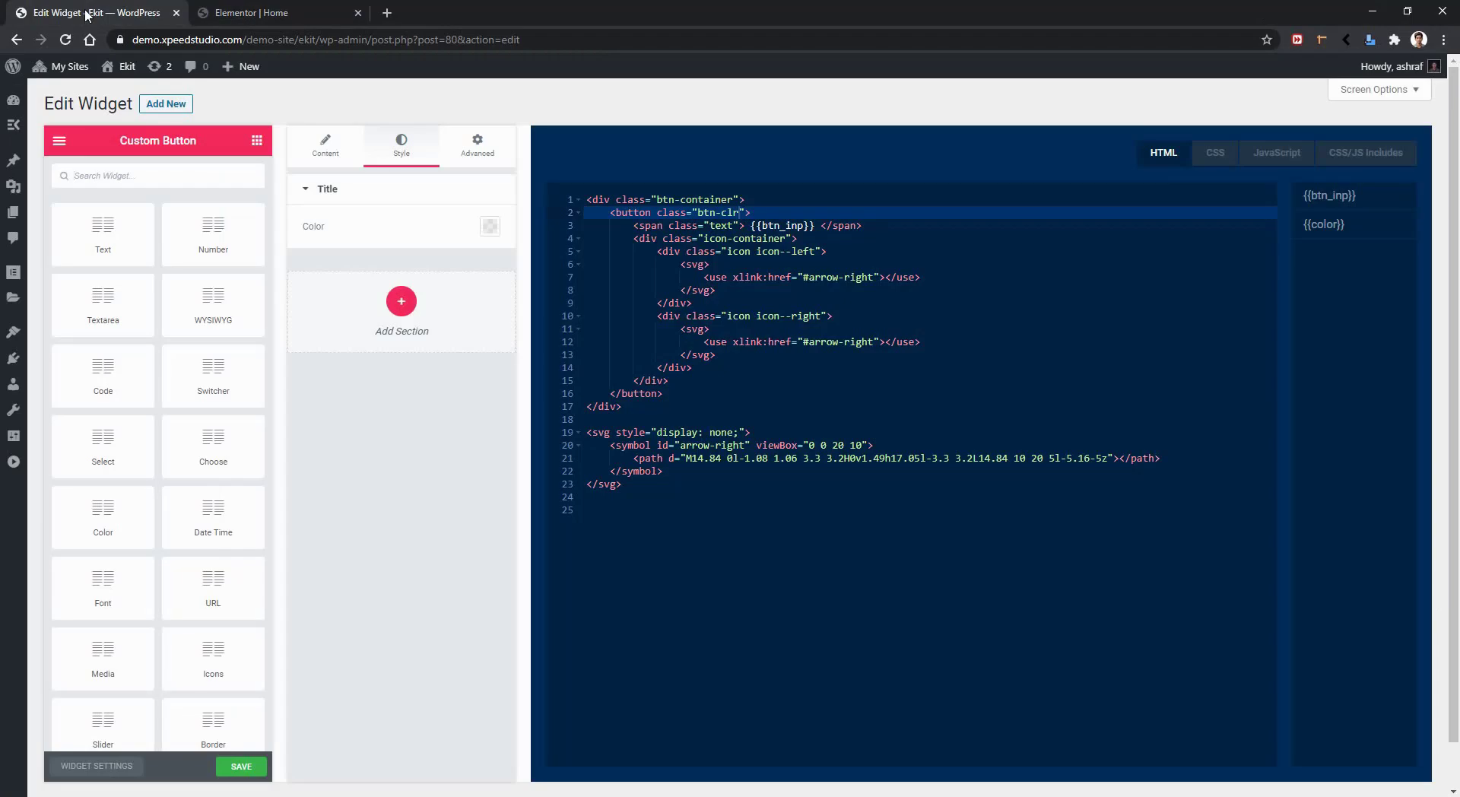
Return to the widget builder, add a second Color control to the Title style section, and label it "Color Hover"
type("color")
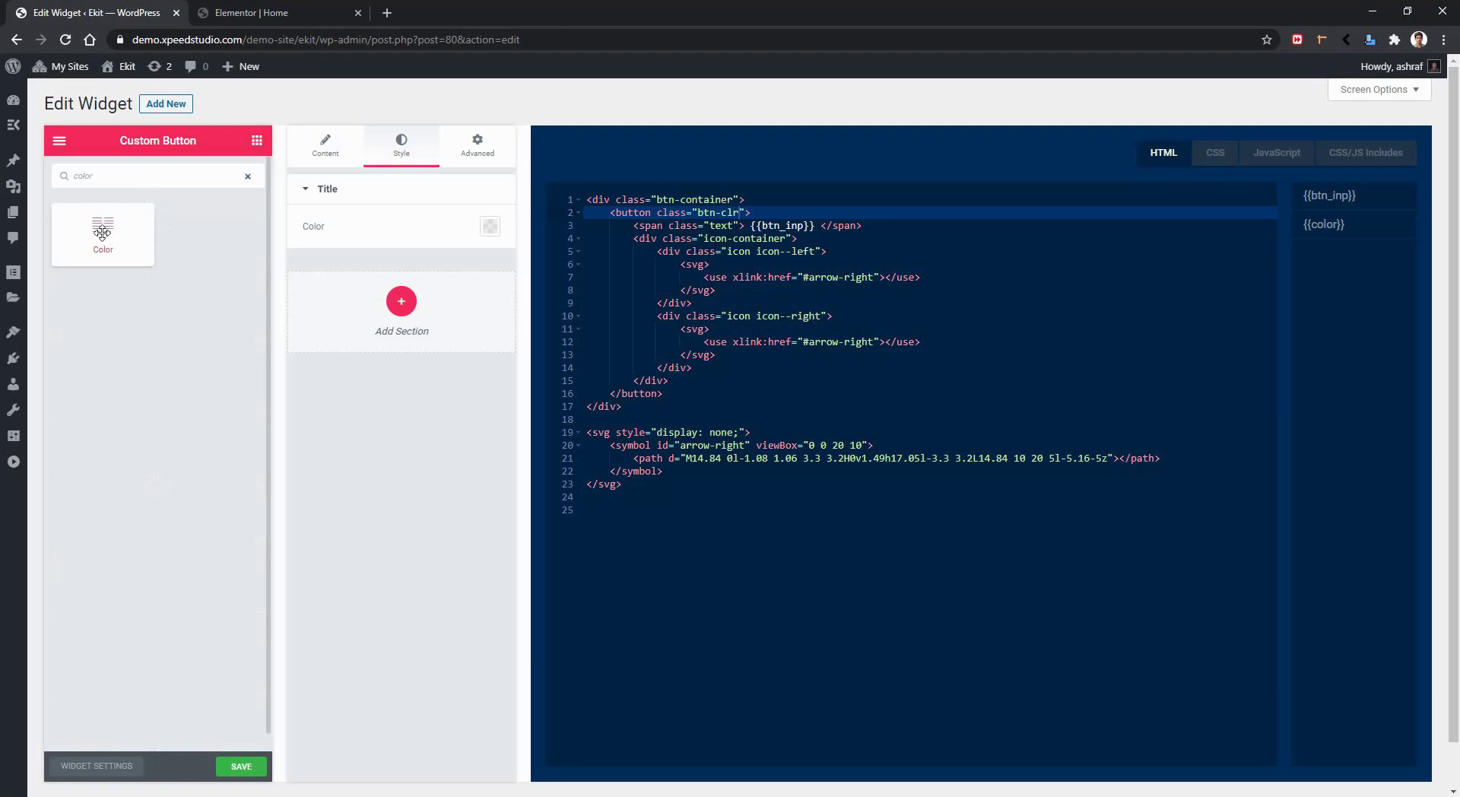
left_click_drag(102, 232, 393, 264)
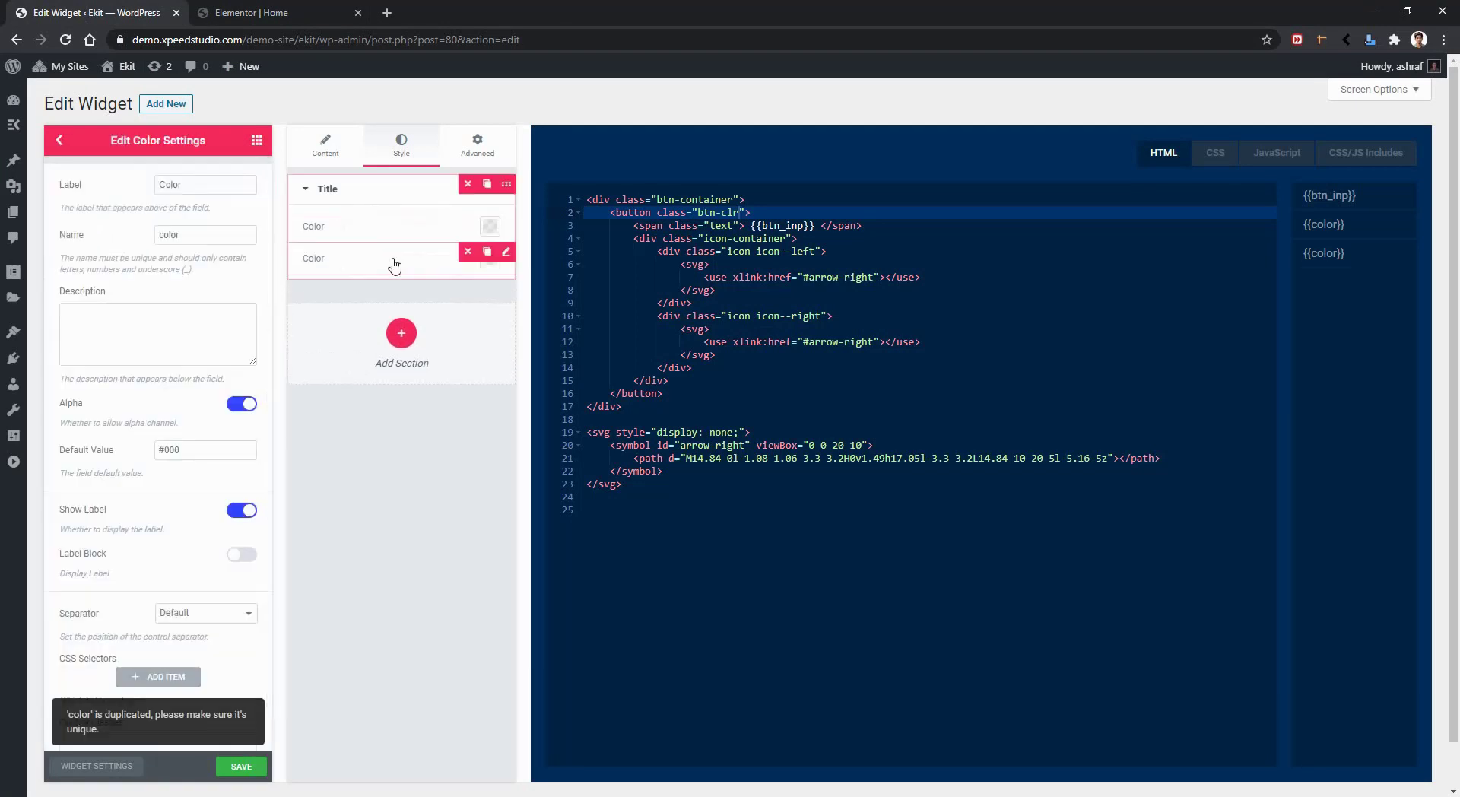
left_click(200, 185)
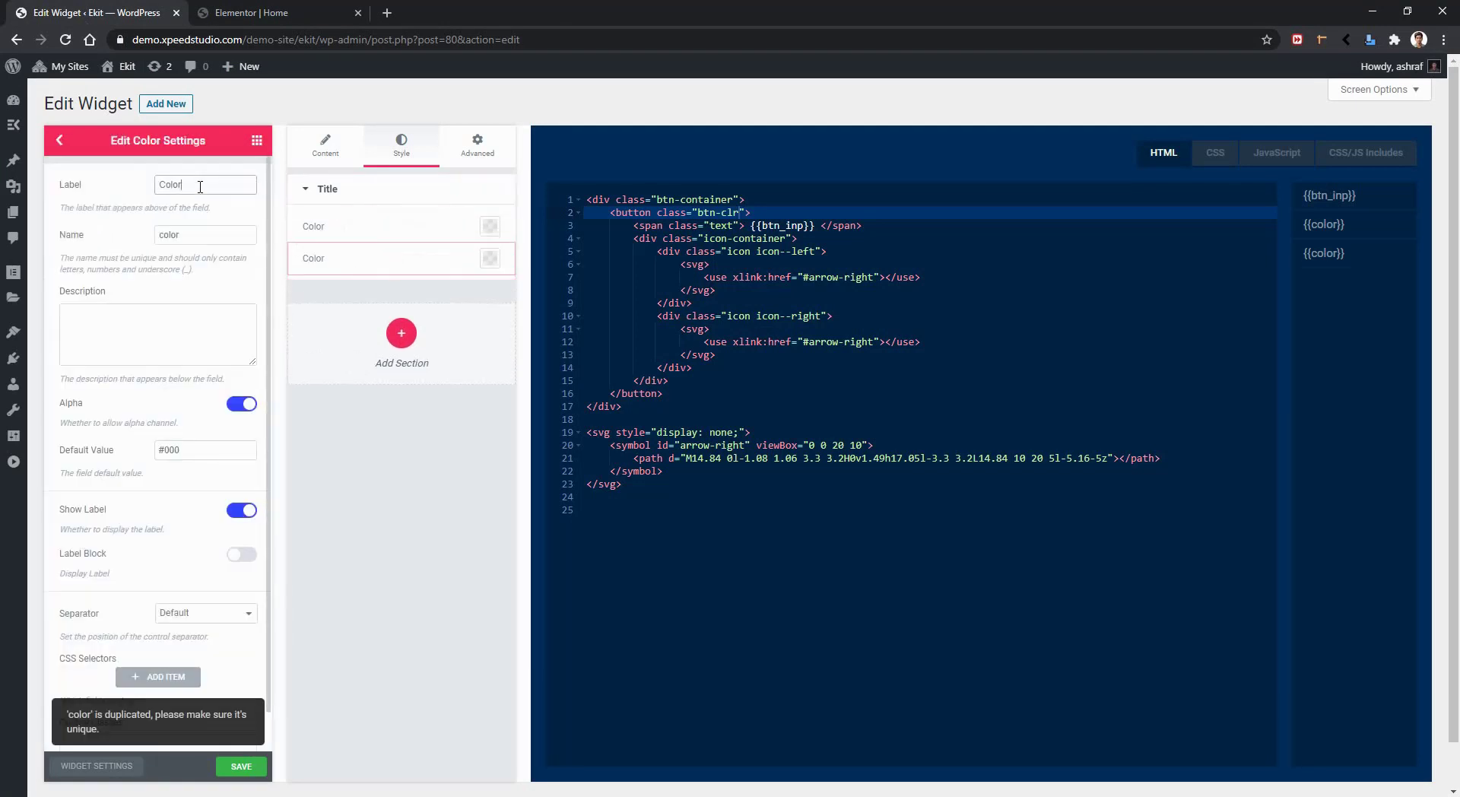
type("Hover")
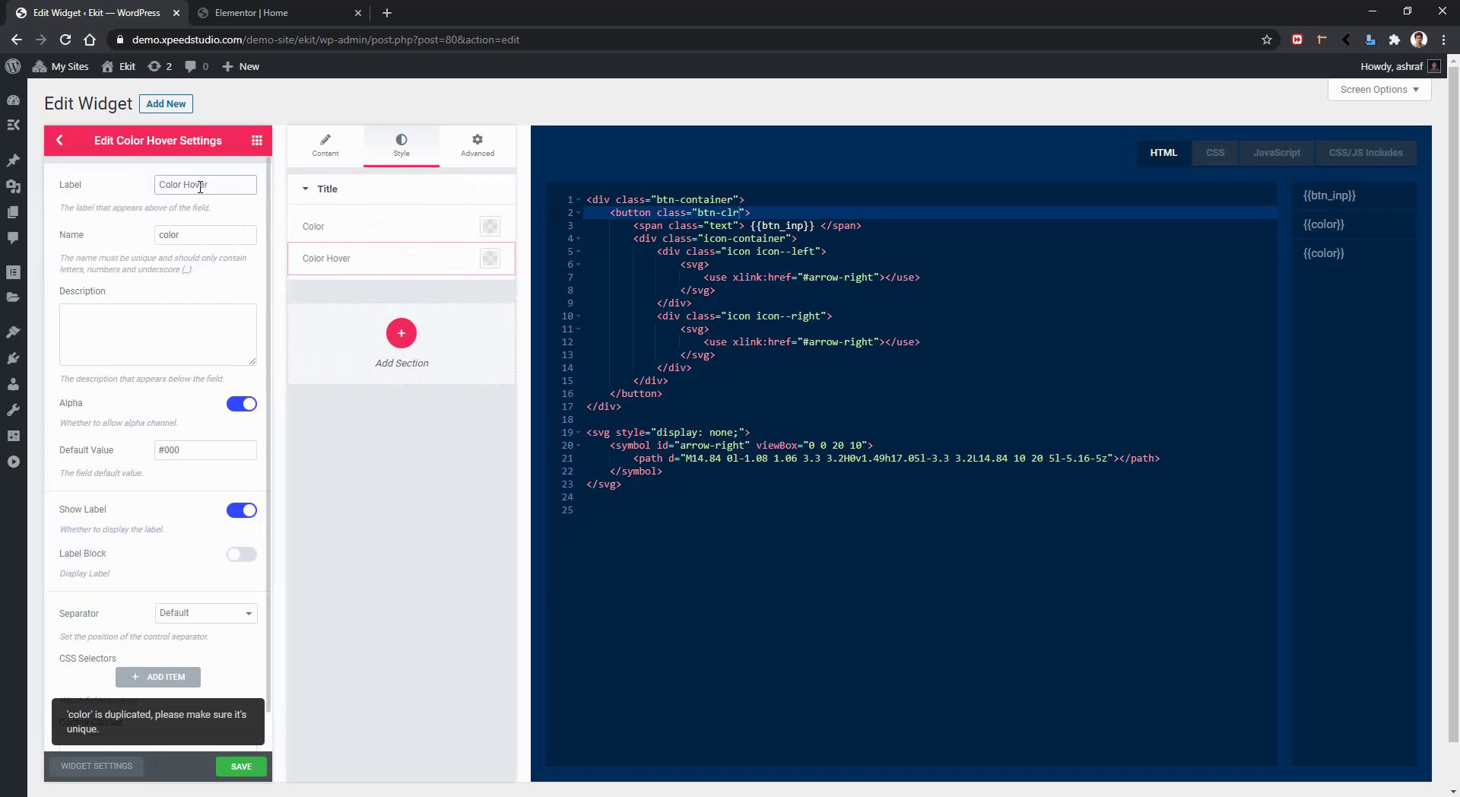
Set the Color Hover control's name to "color_btn"
scroll(181, 261, "down", 2)
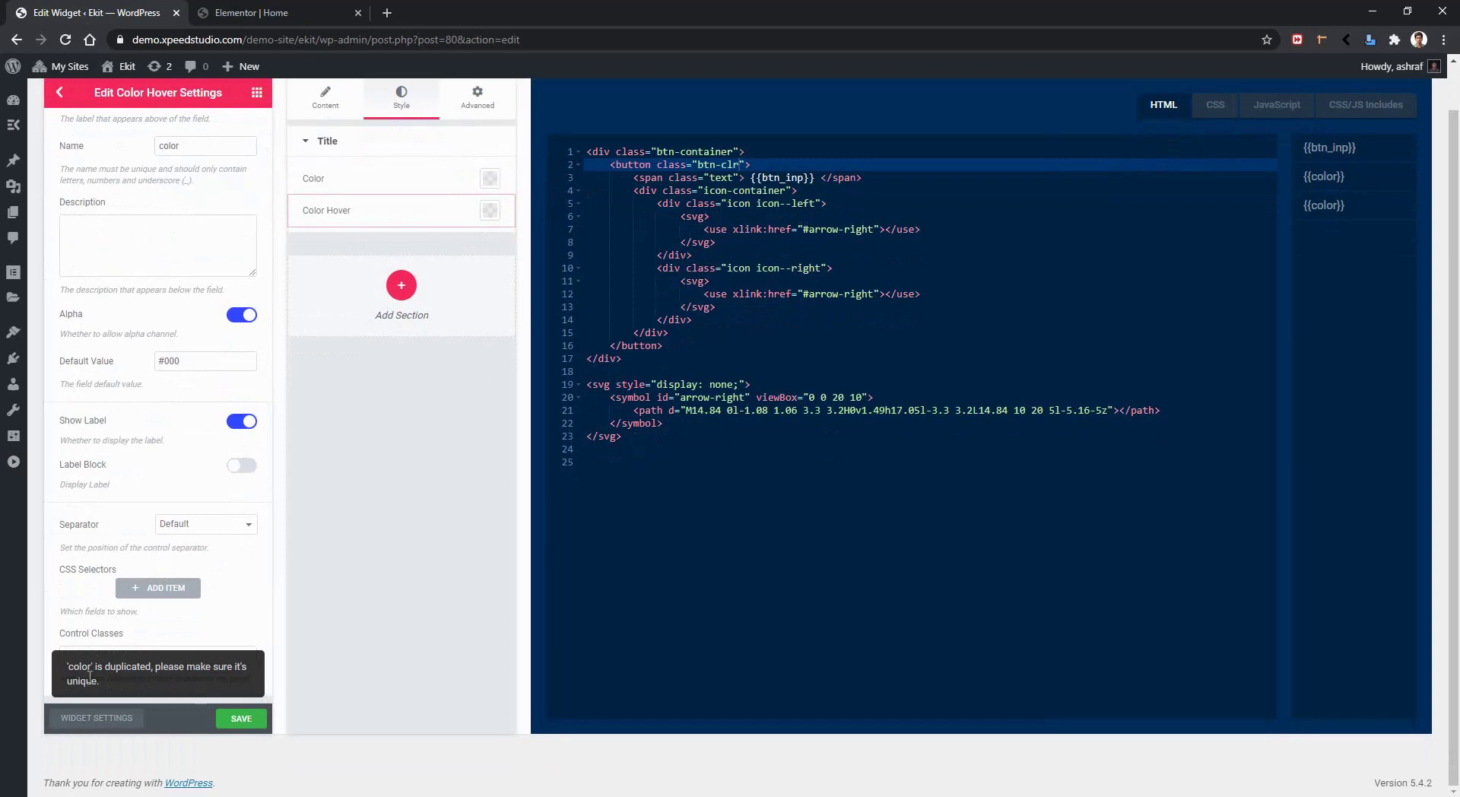
scroll(82, 253, "up", 3)
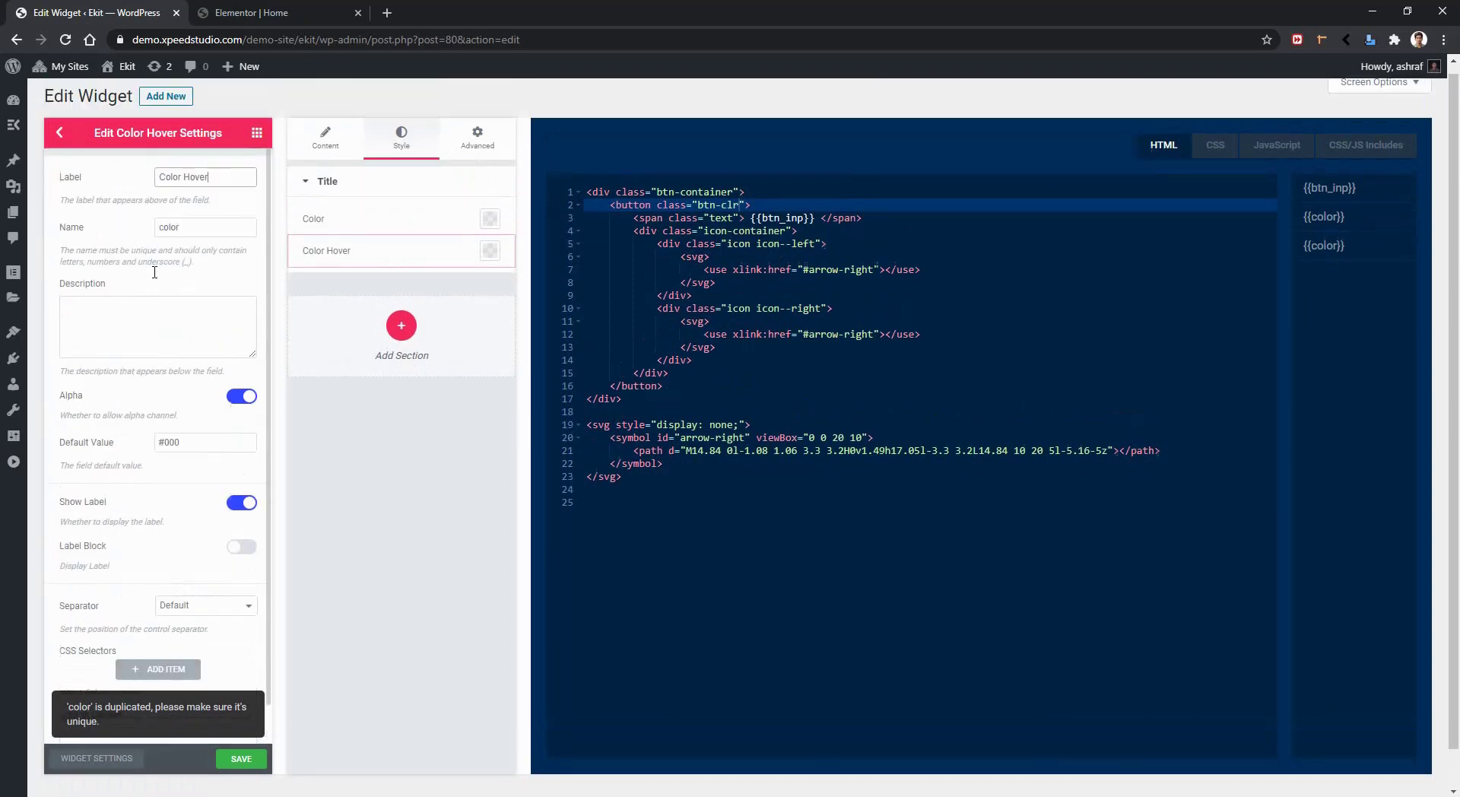
left_click_drag(65, 235, 84, 236)
left_click(181, 236)
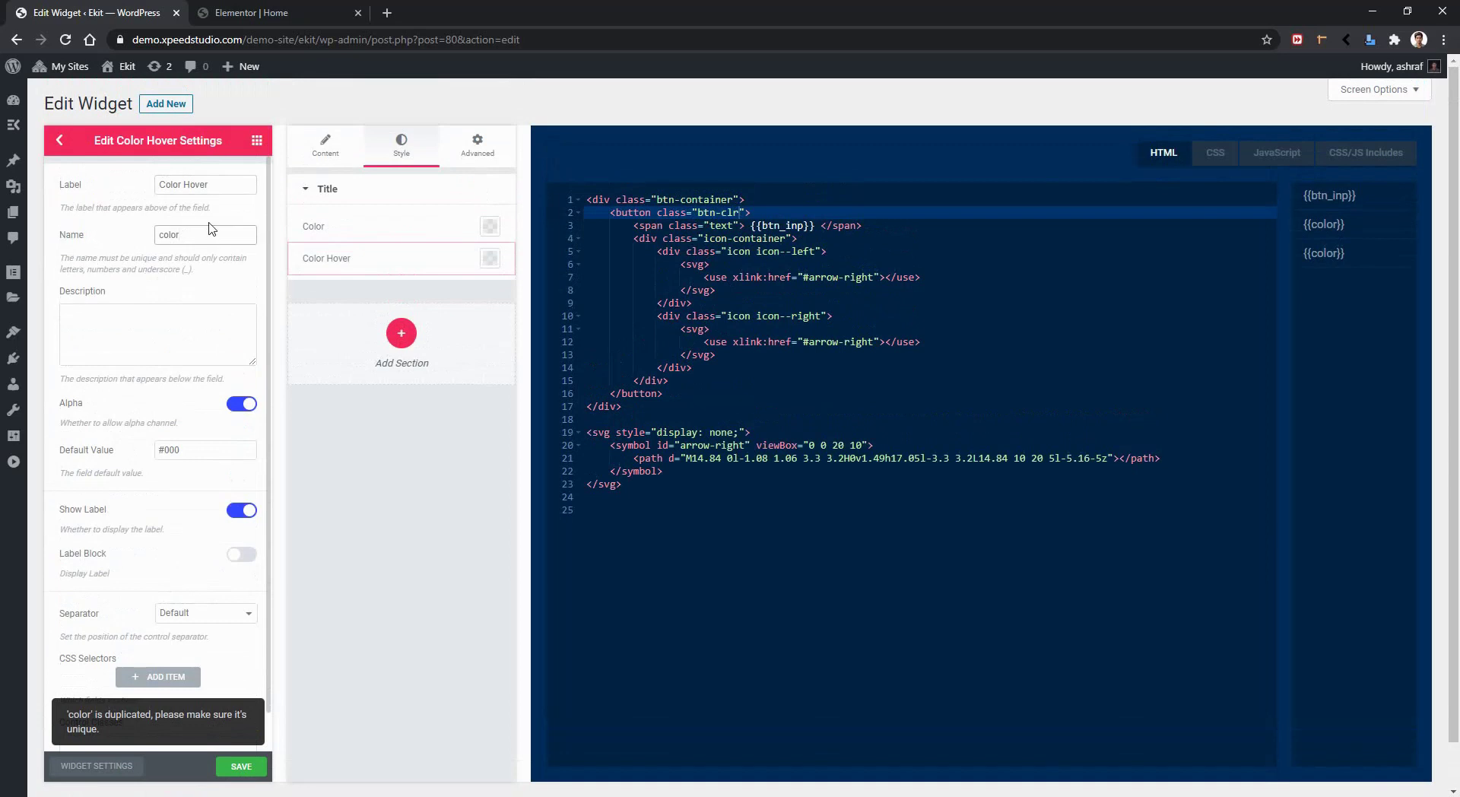
type("_btn")
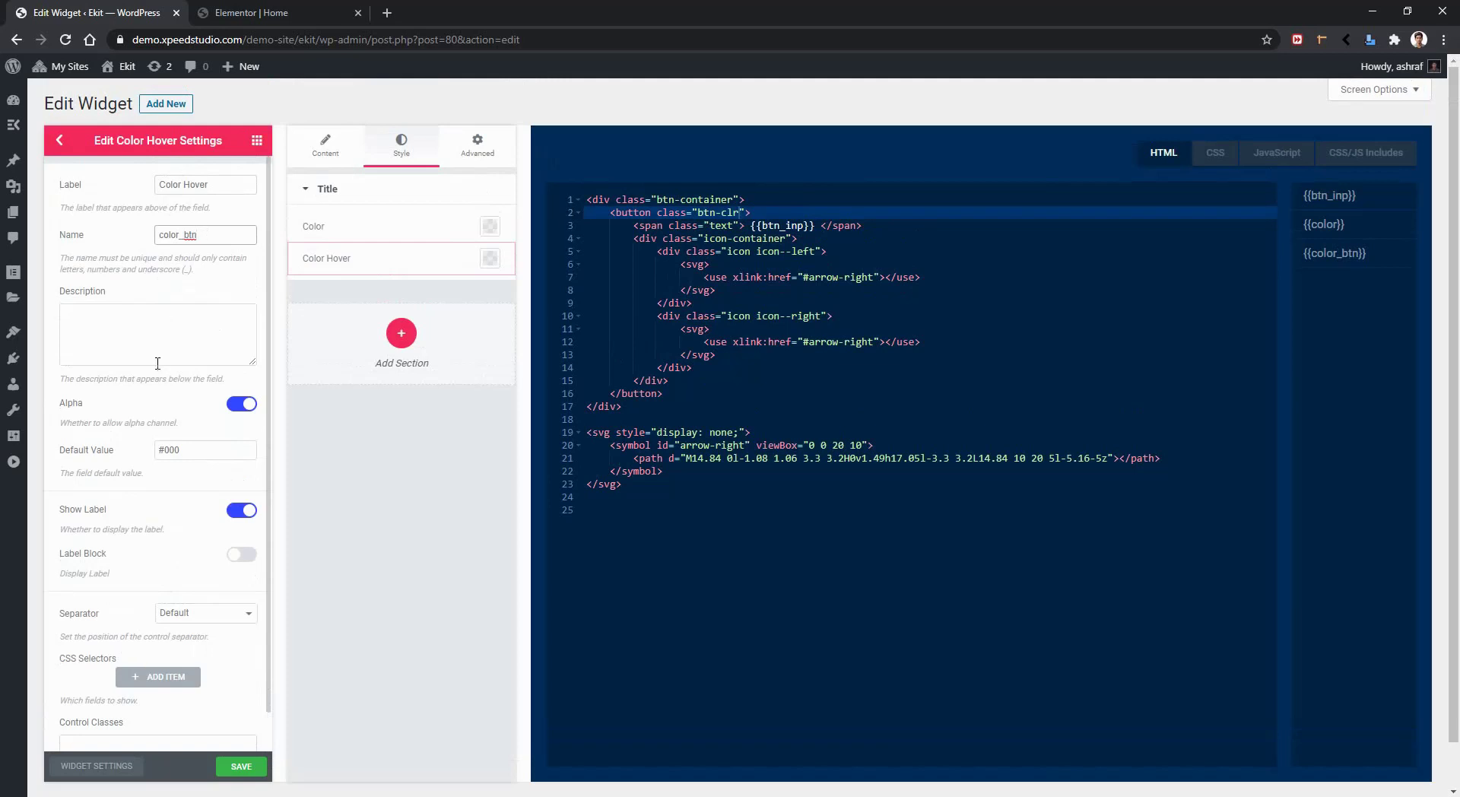
Add a CSS selector item to the Color Hover control with the selector ".btn-clr:hover"
left_click(162, 679)
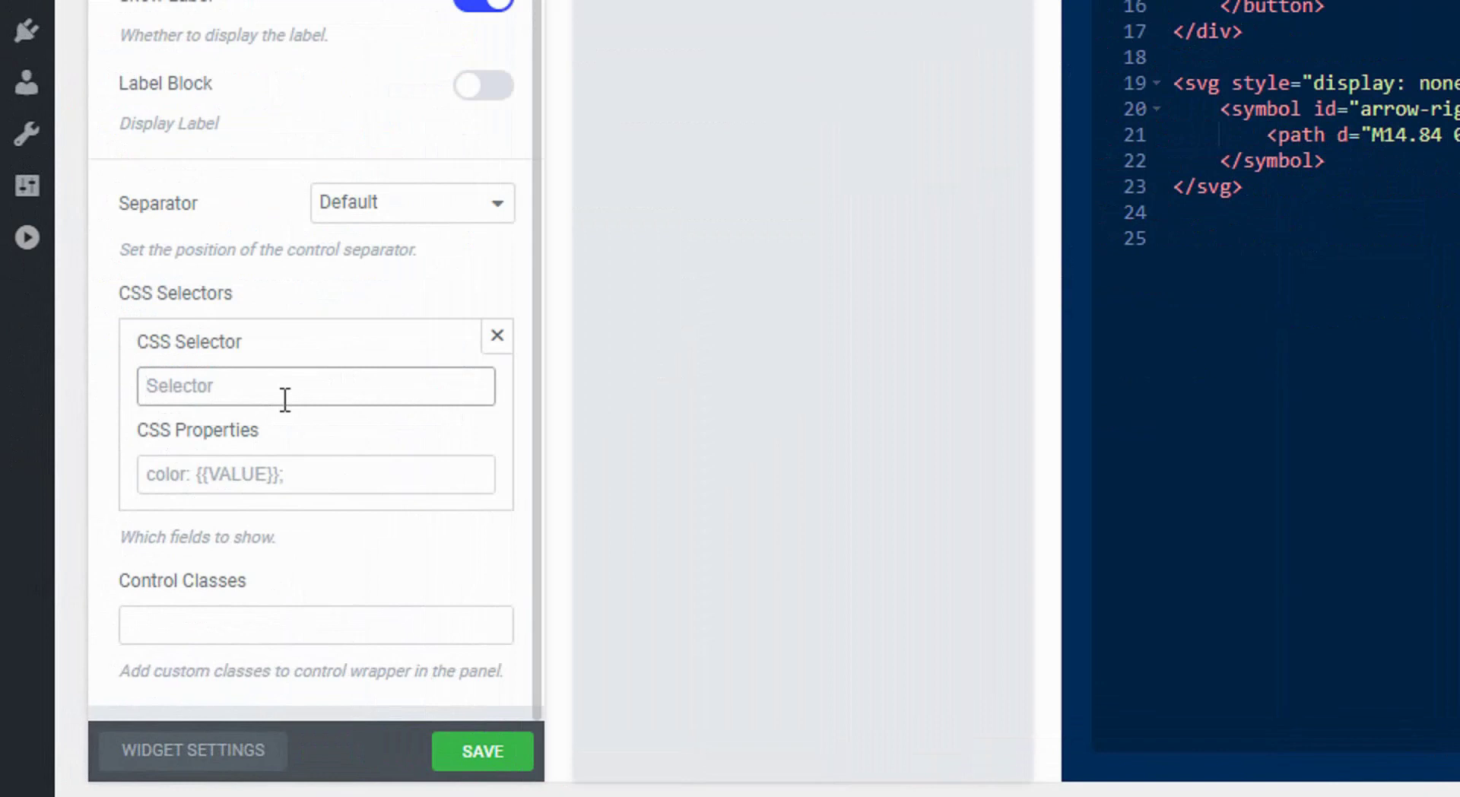
type(".btn-clr")
type(":hover")
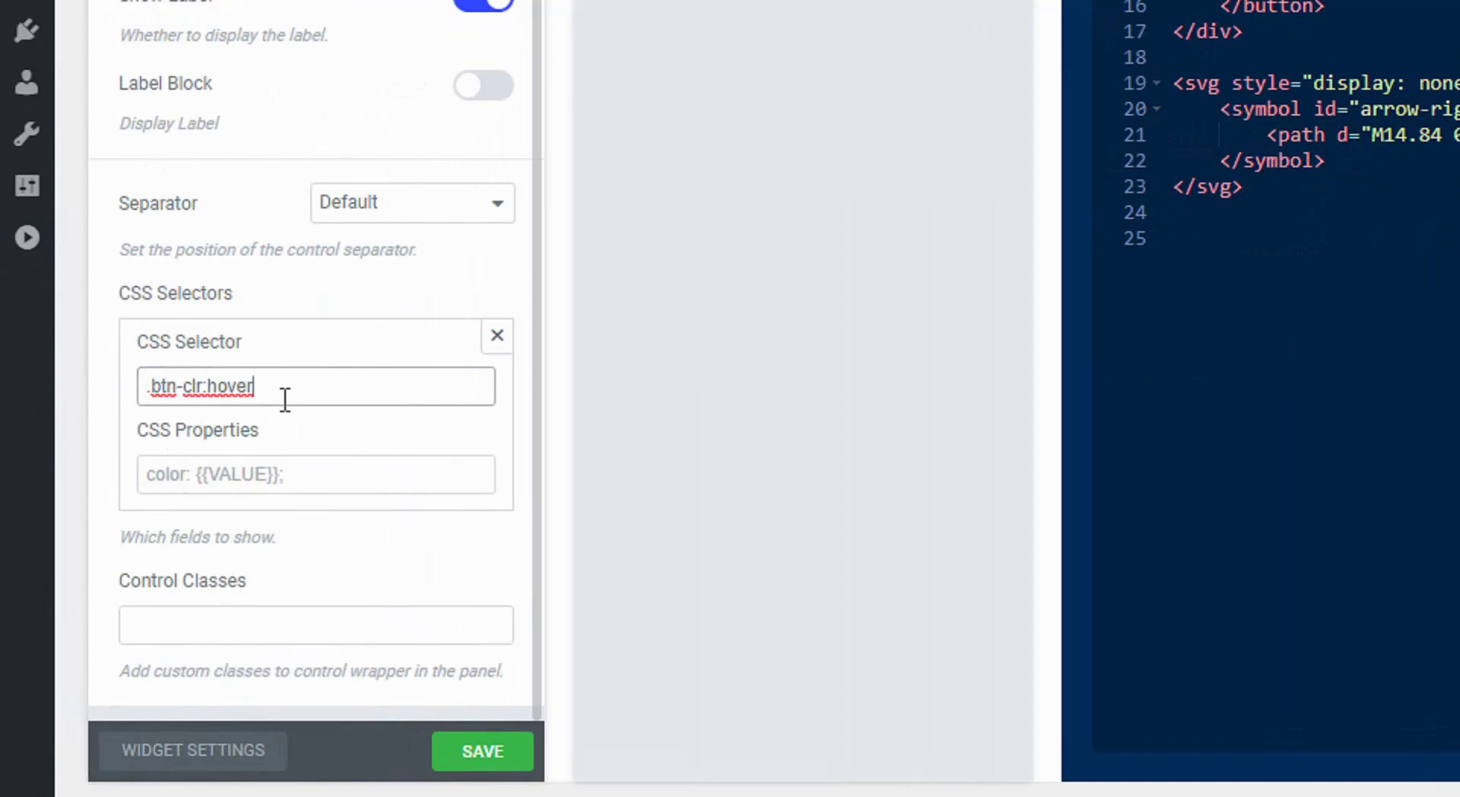
Set the hover selector's CSS property to "background-color:{{VALUE}}" and save the widget
left_click(261, 471)
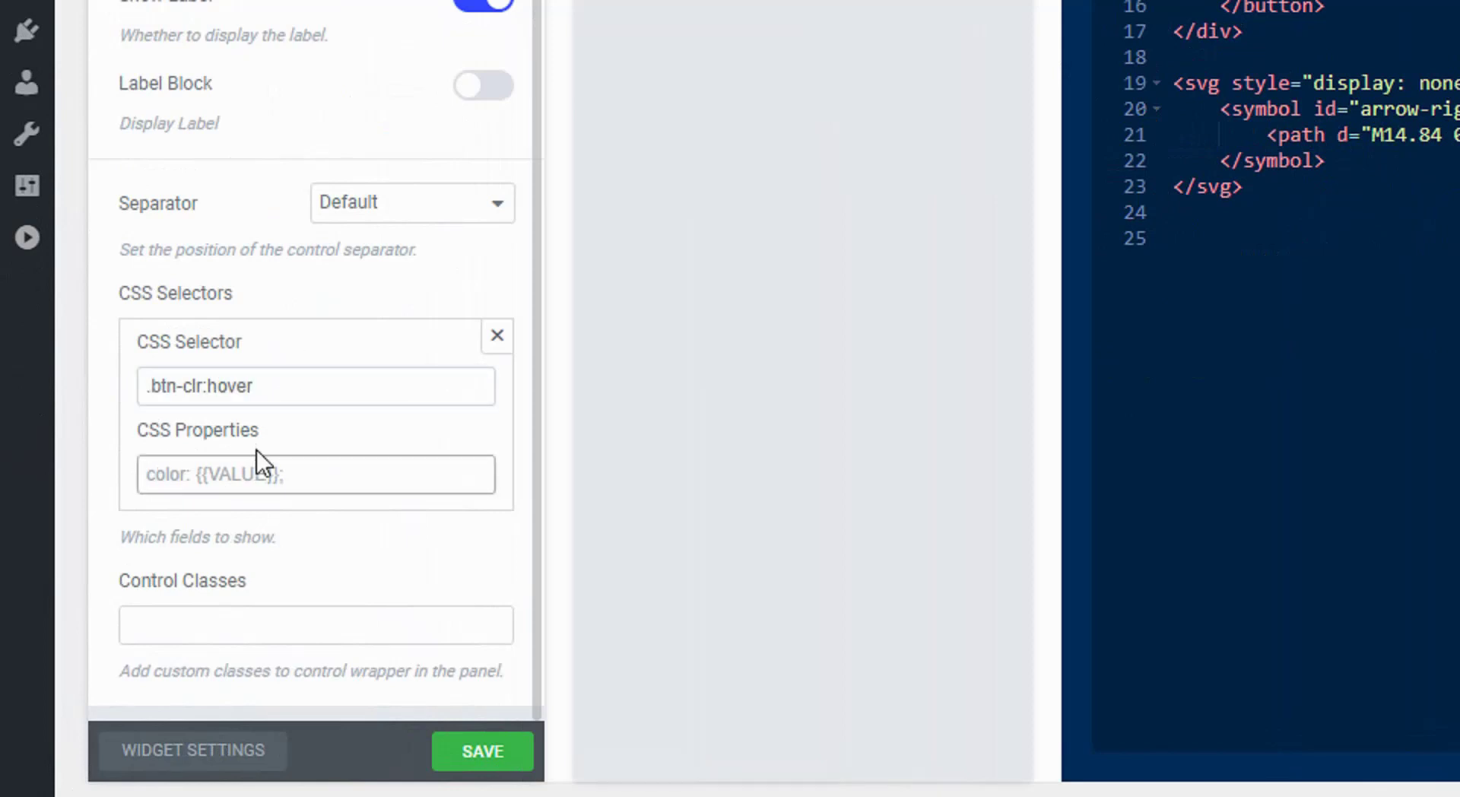
type("background-color:")
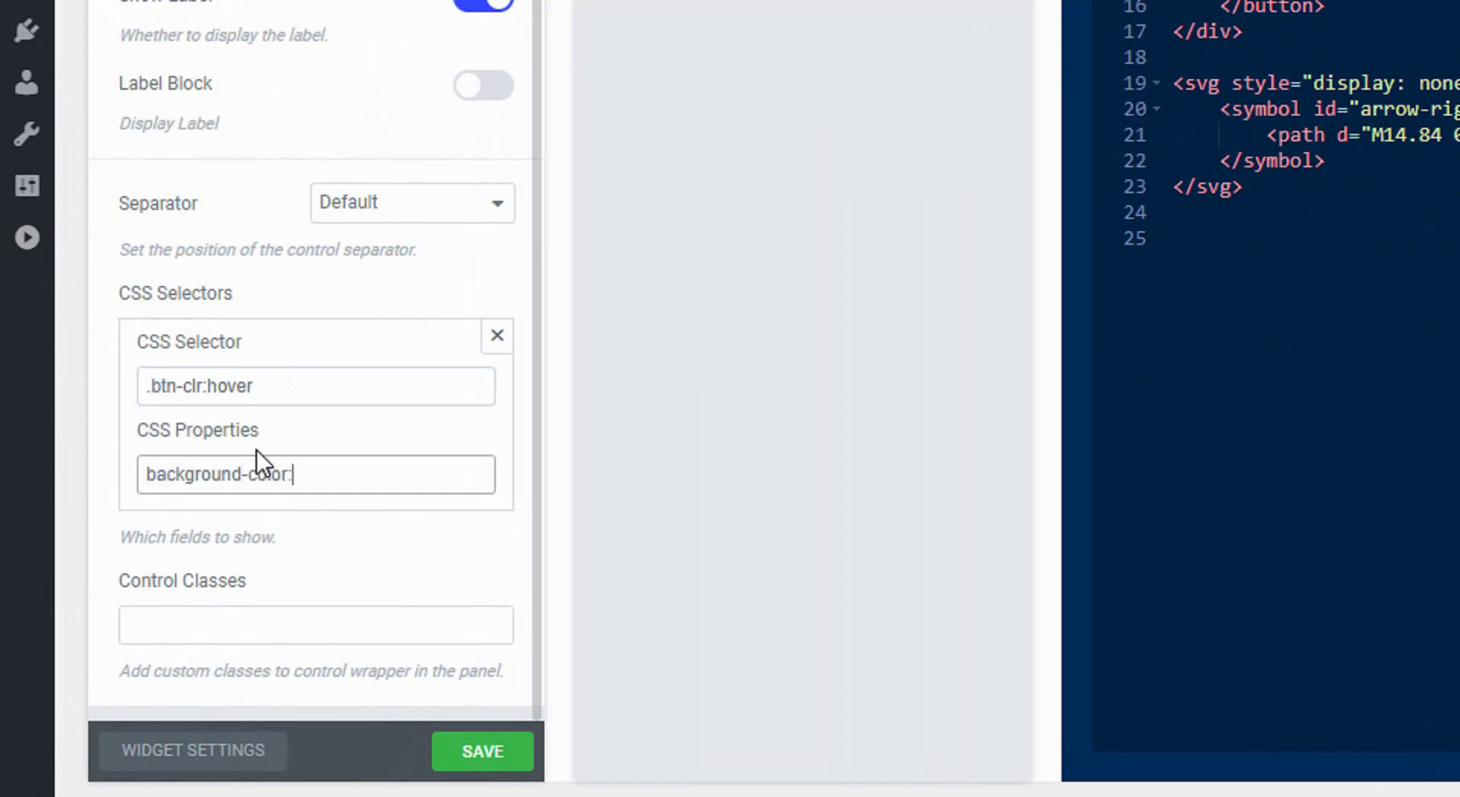
type("{}")
type("{}")
type("VALUE")
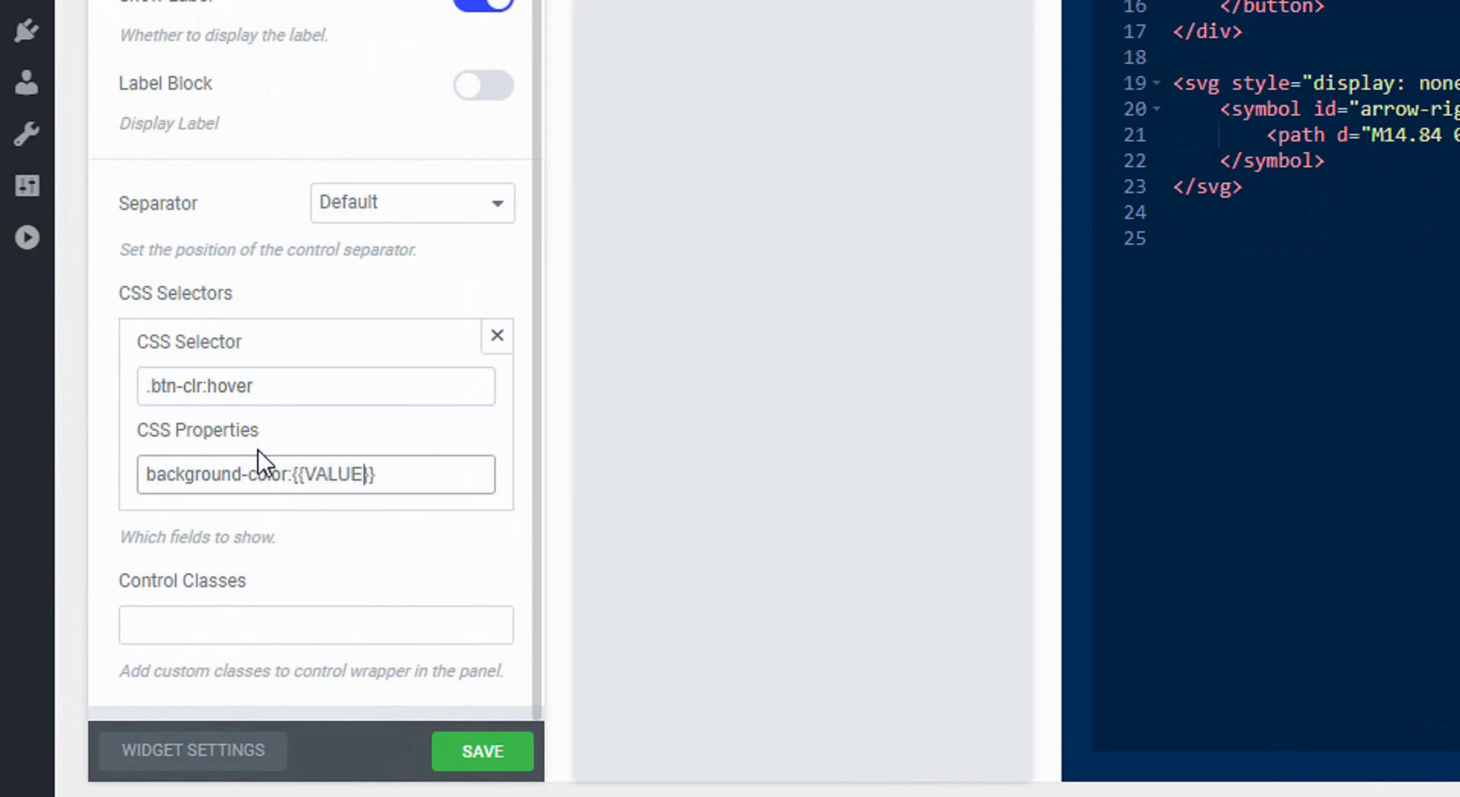
scroll(446, 676, "down", 2)
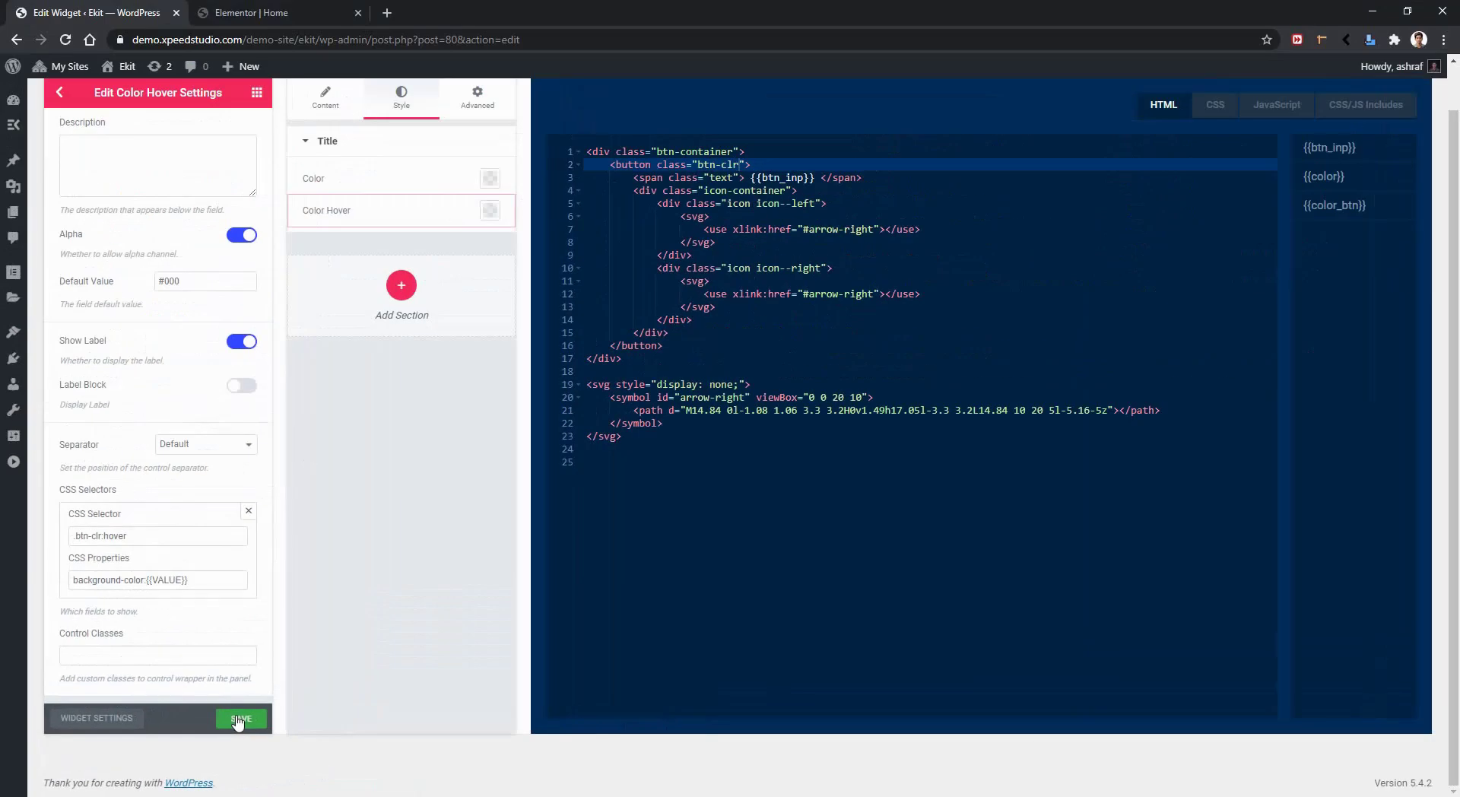
left_click(238, 719)
Reload the home page in the Elementor editor and set the custom button's Color Hover to red #F00303
left_click(270, 12)
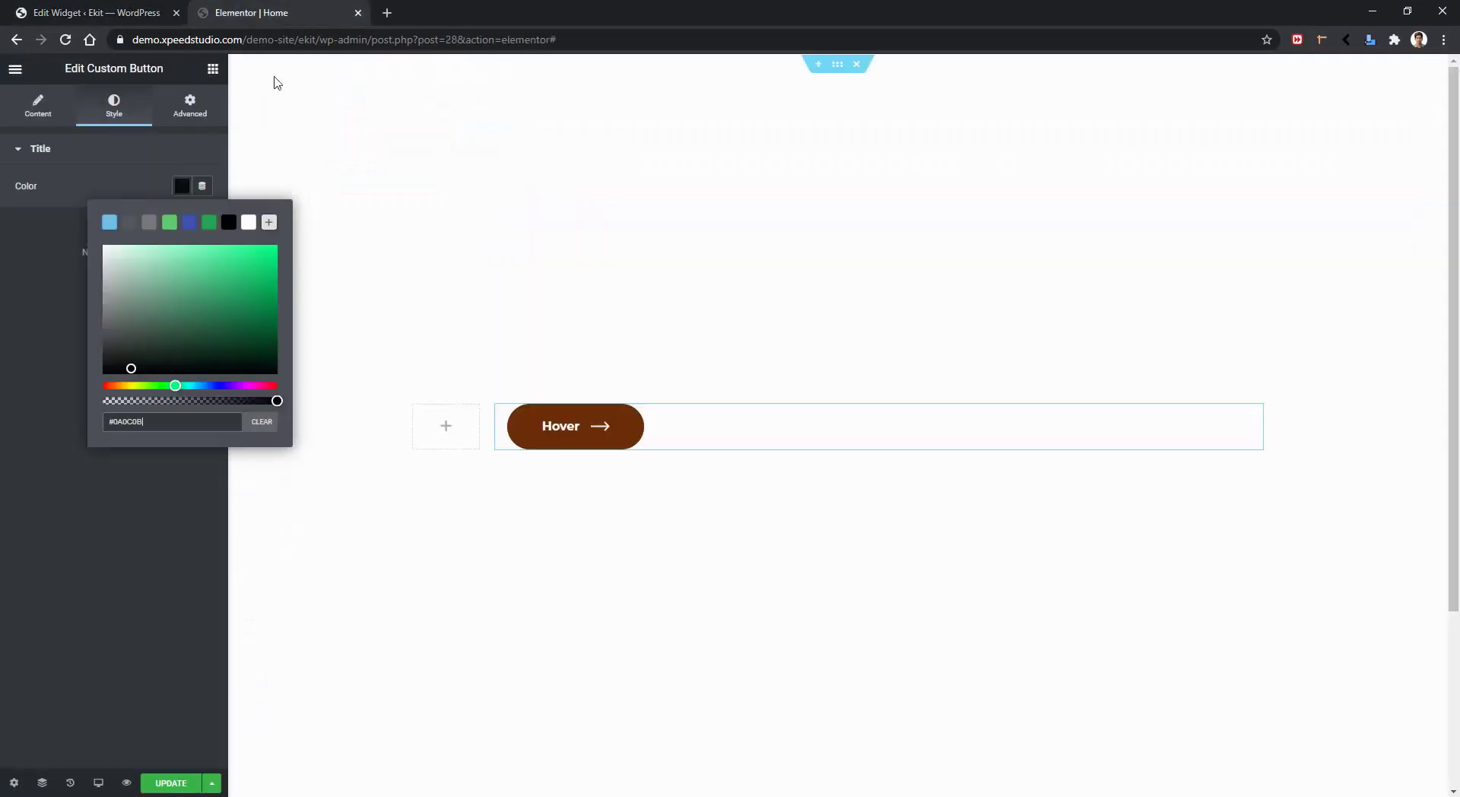
left_click(63, 44)
left_click(806, 128)
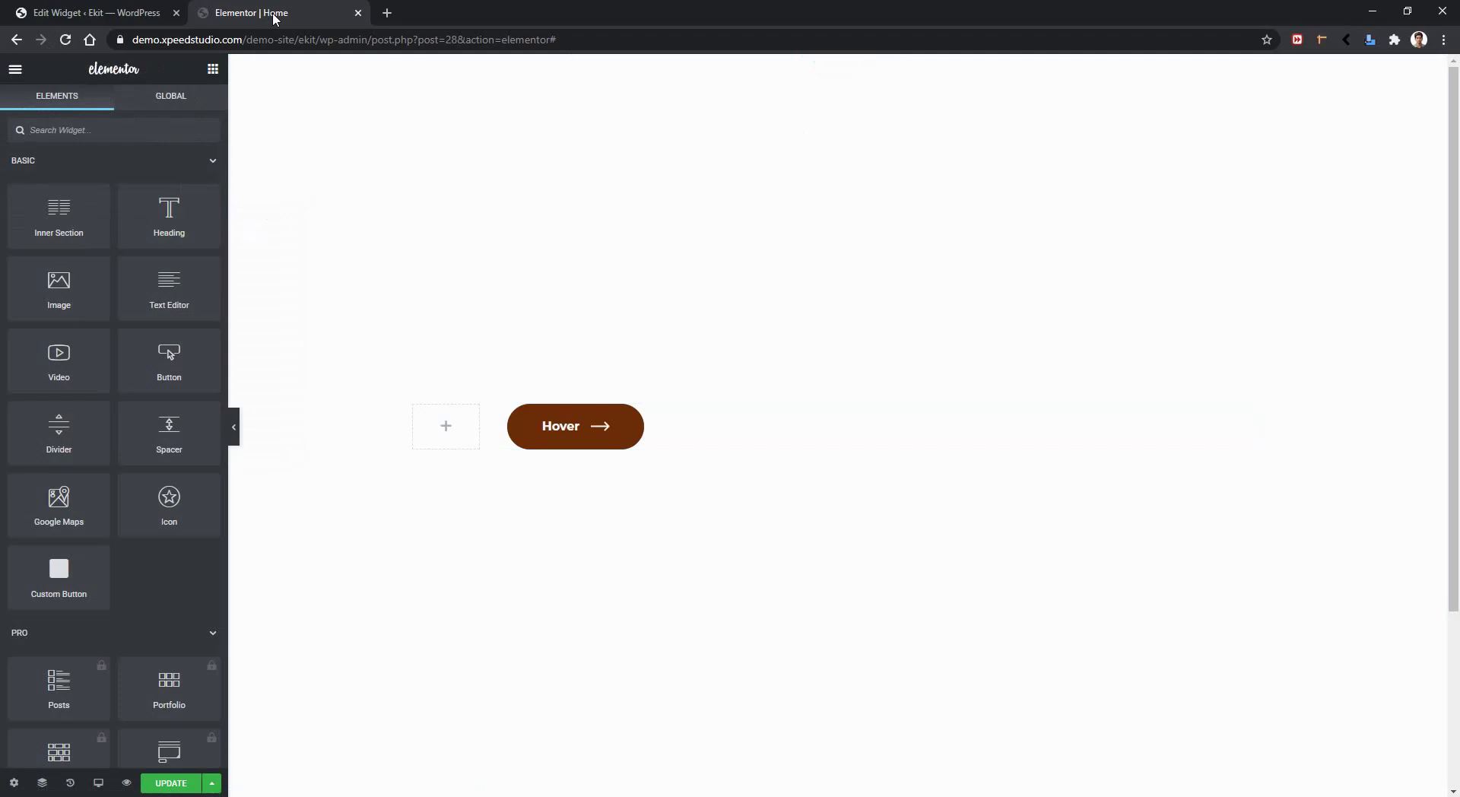
left_click(792, 449)
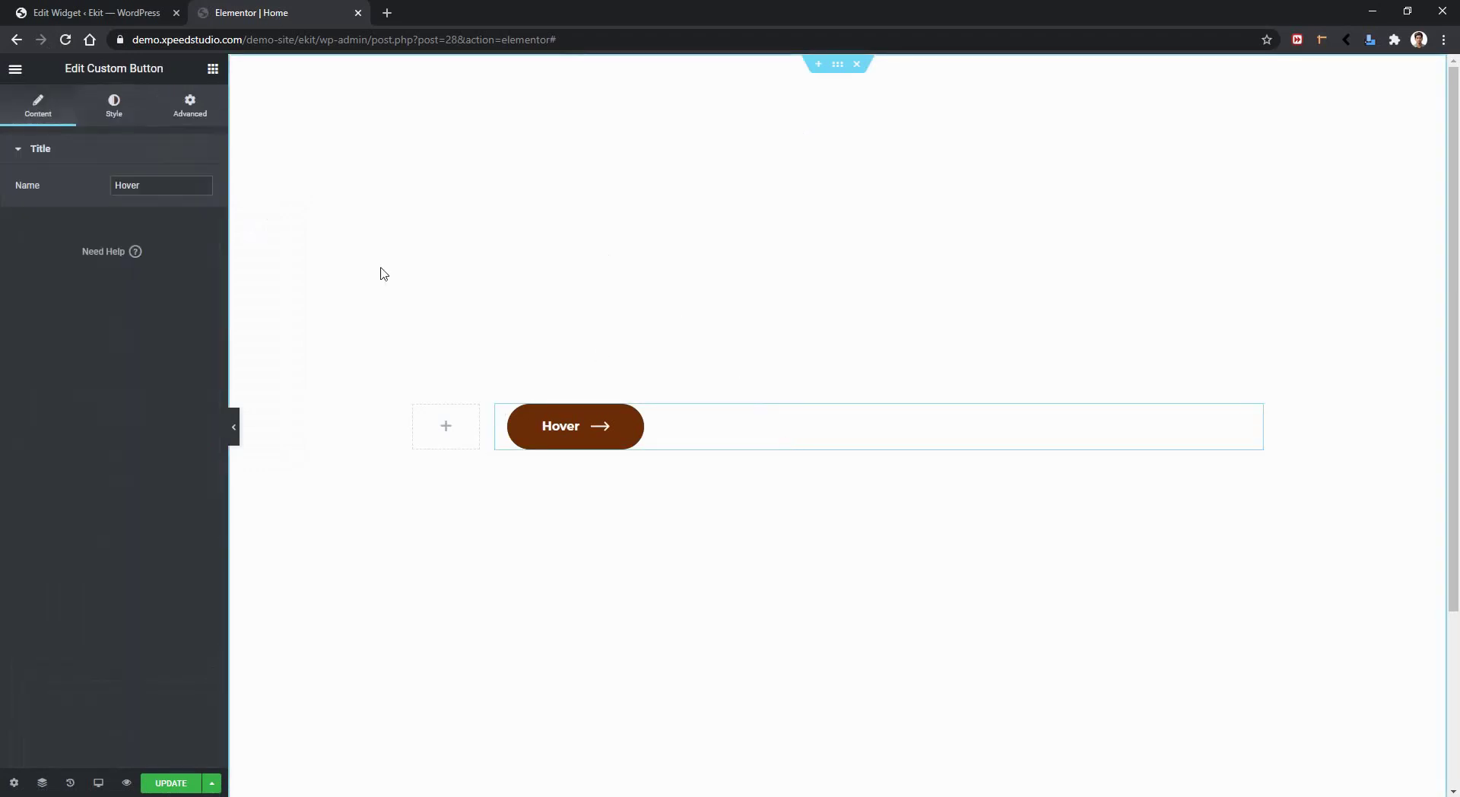
left_click(108, 110)
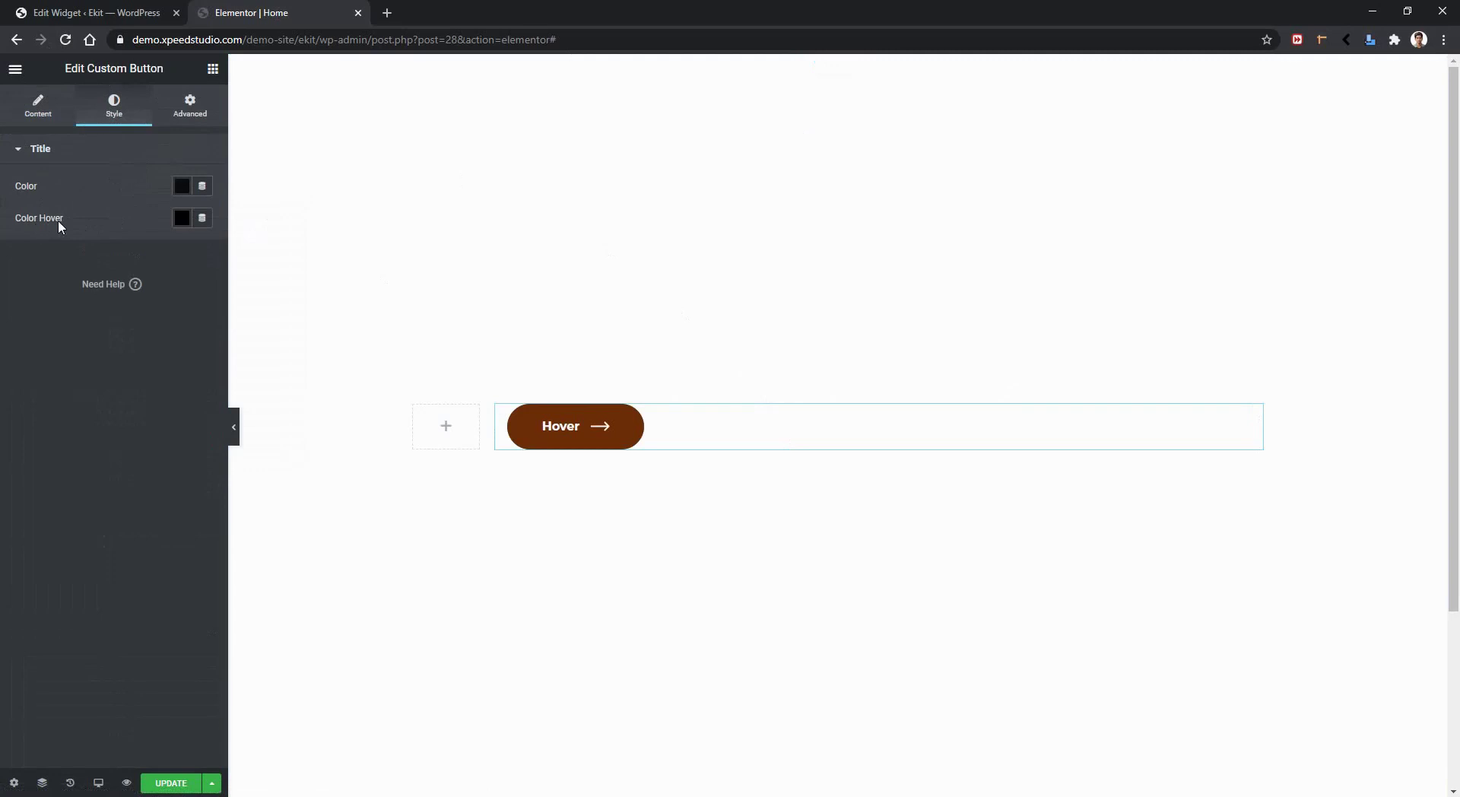
left_click(183, 223)
left_click(274, 283)
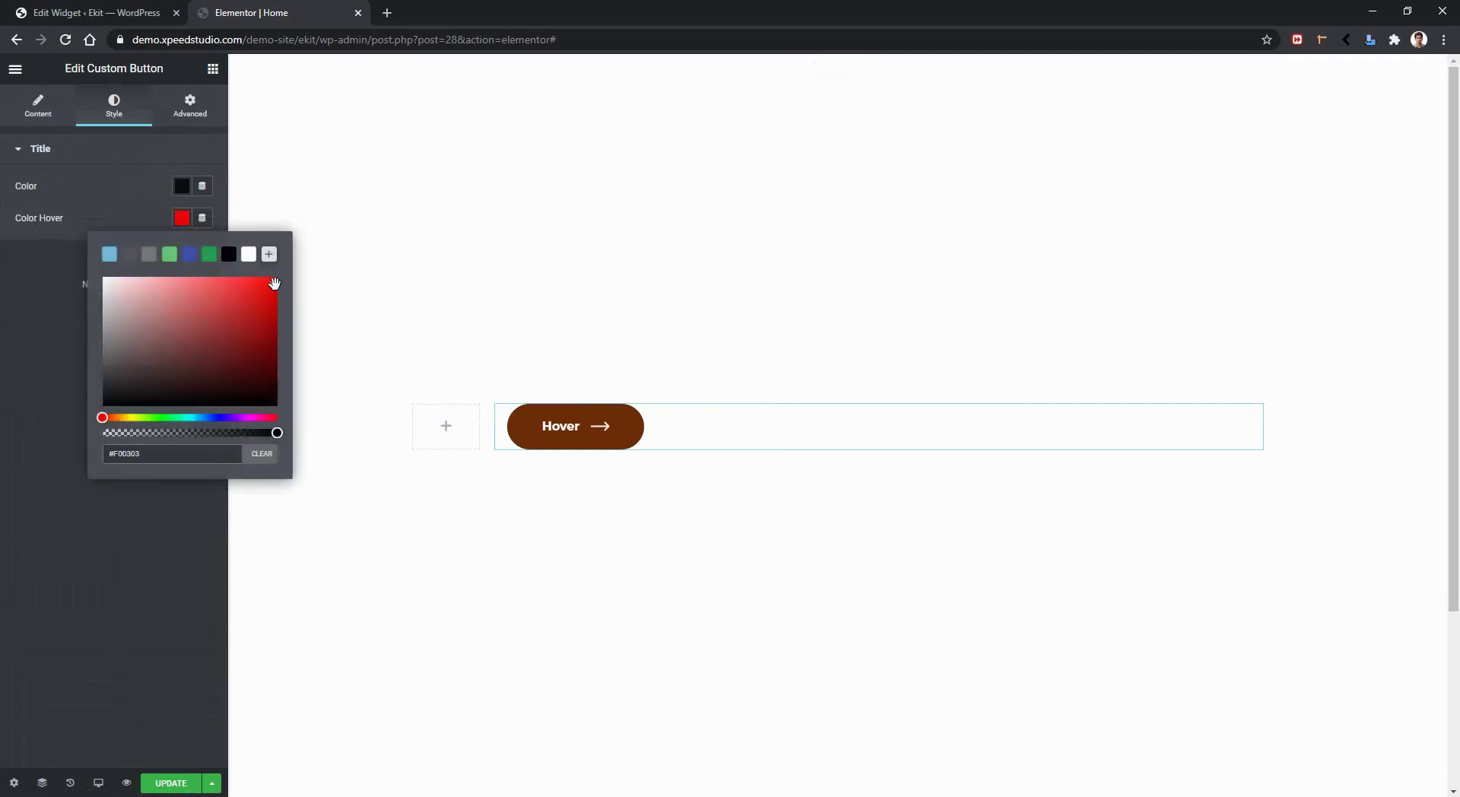